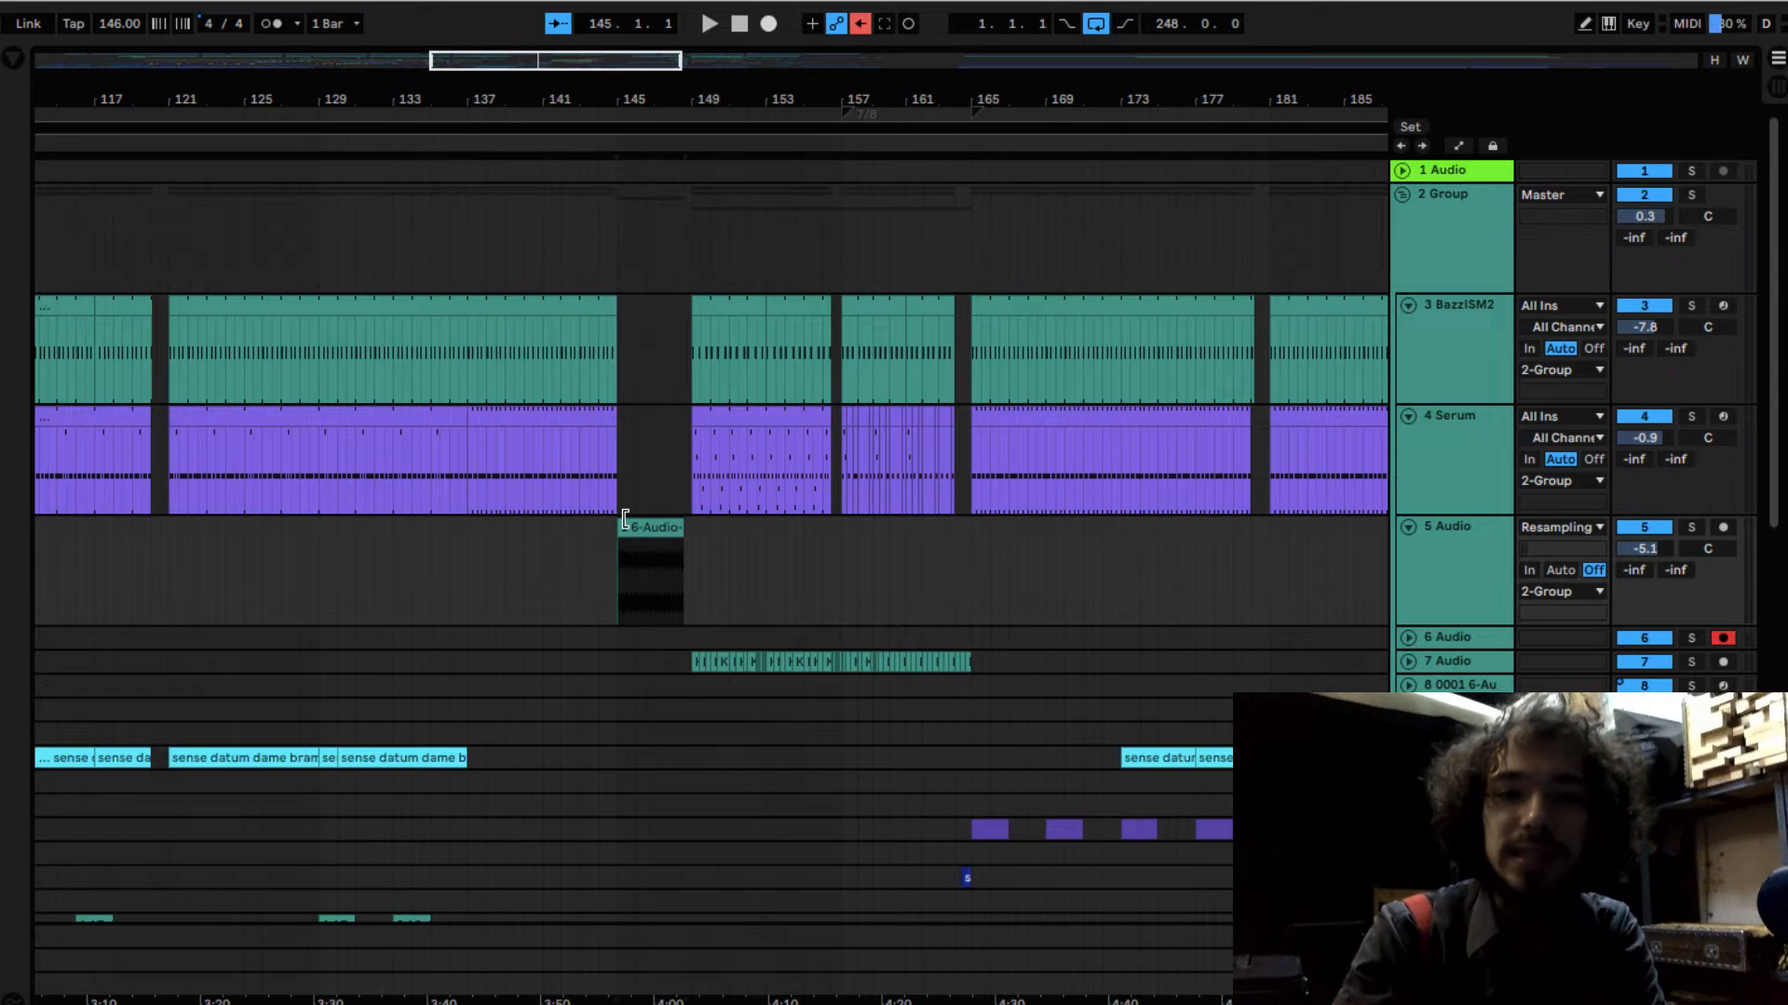
Step: Audition the 6-Audio clip at bar 145 on track 5, first with the other tracks and with the track soloed
key(space)
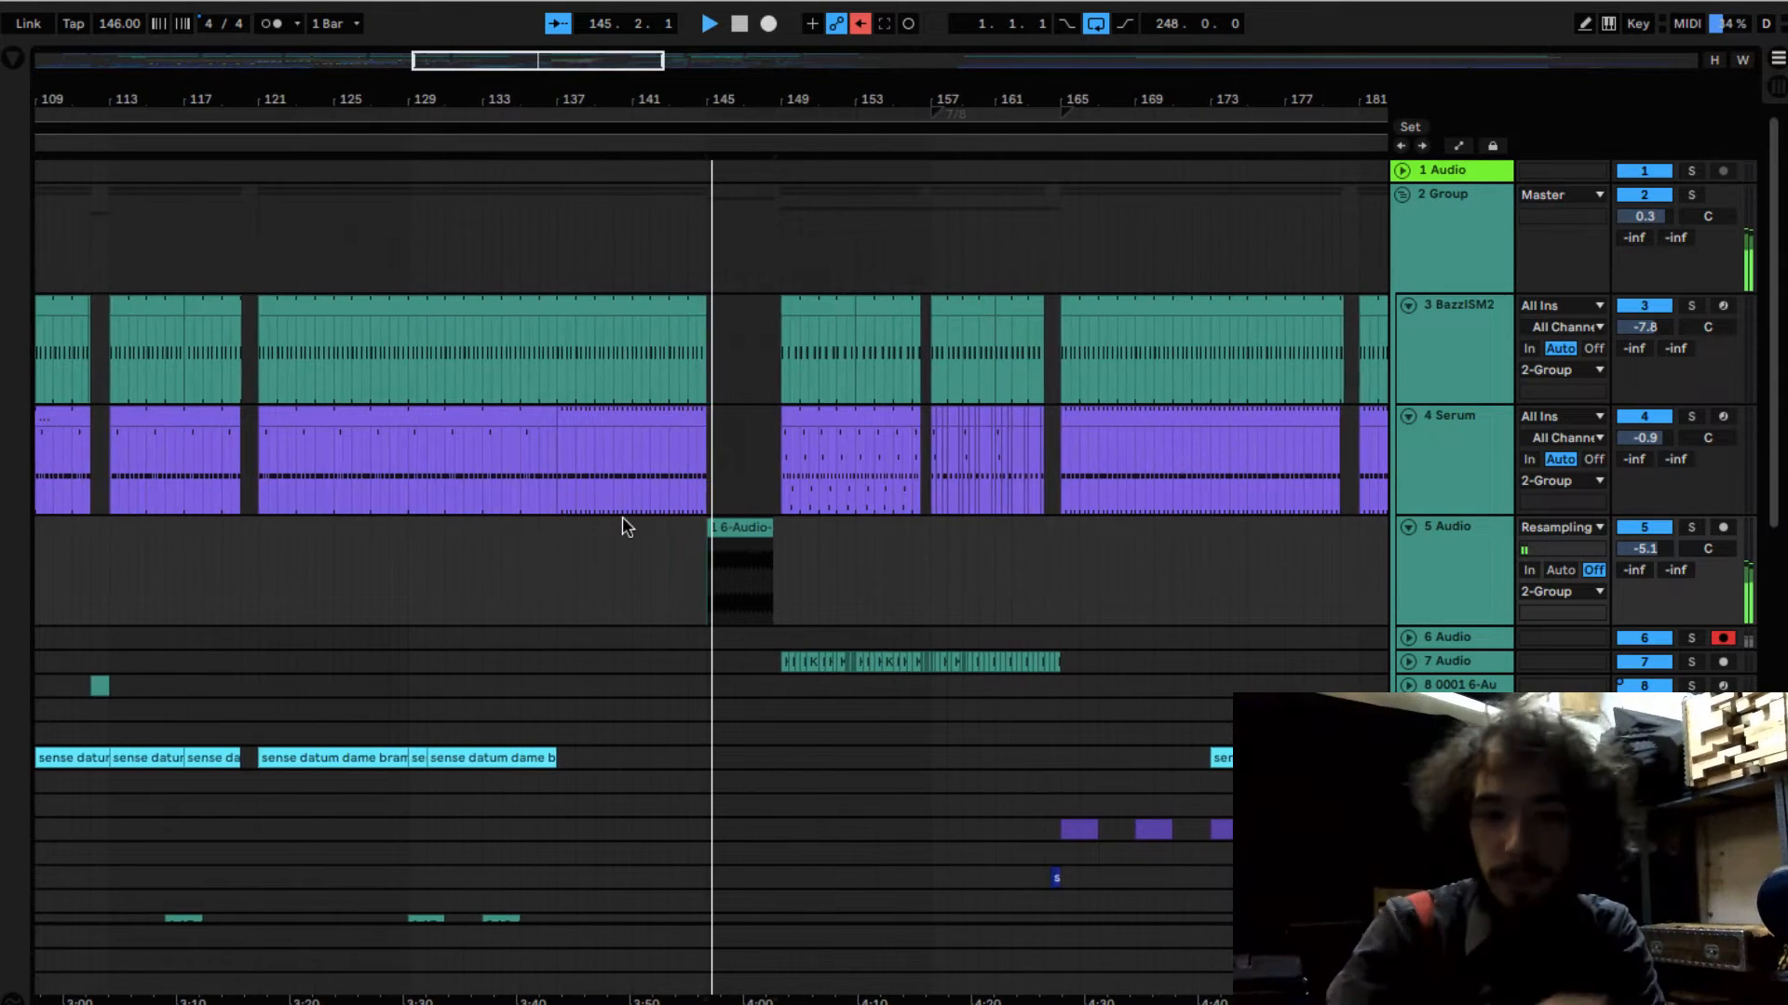
click(1692, 527)
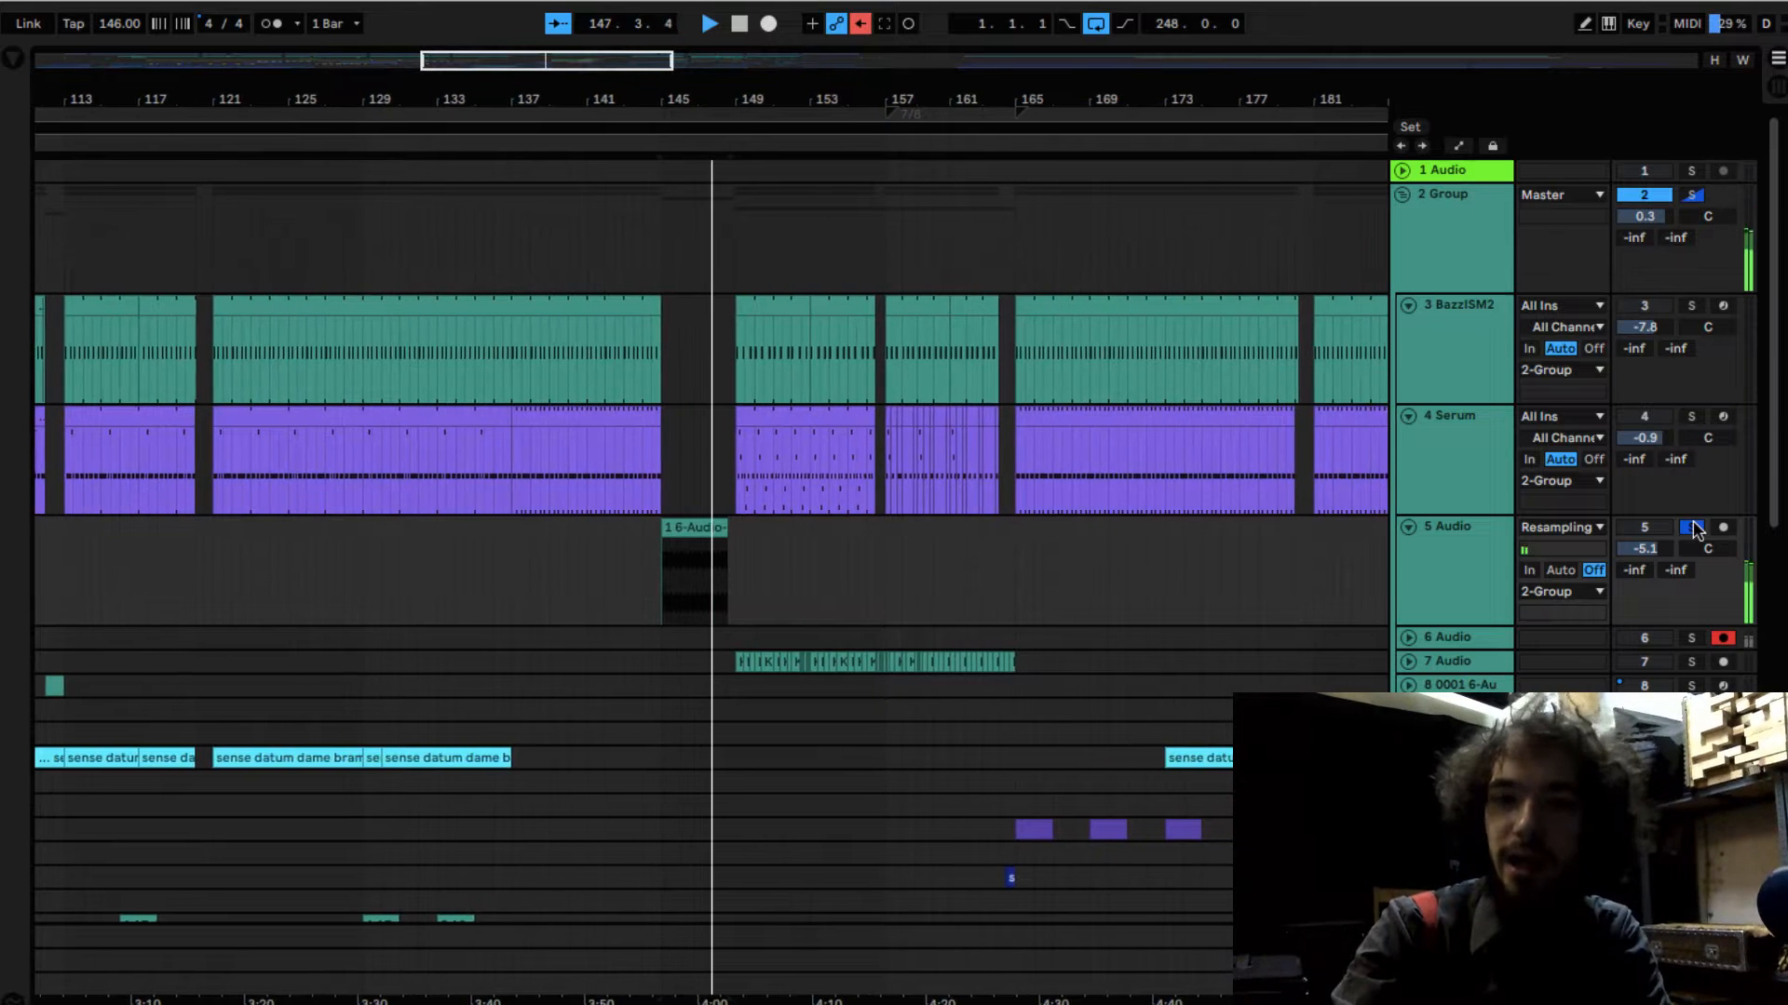
key(space)
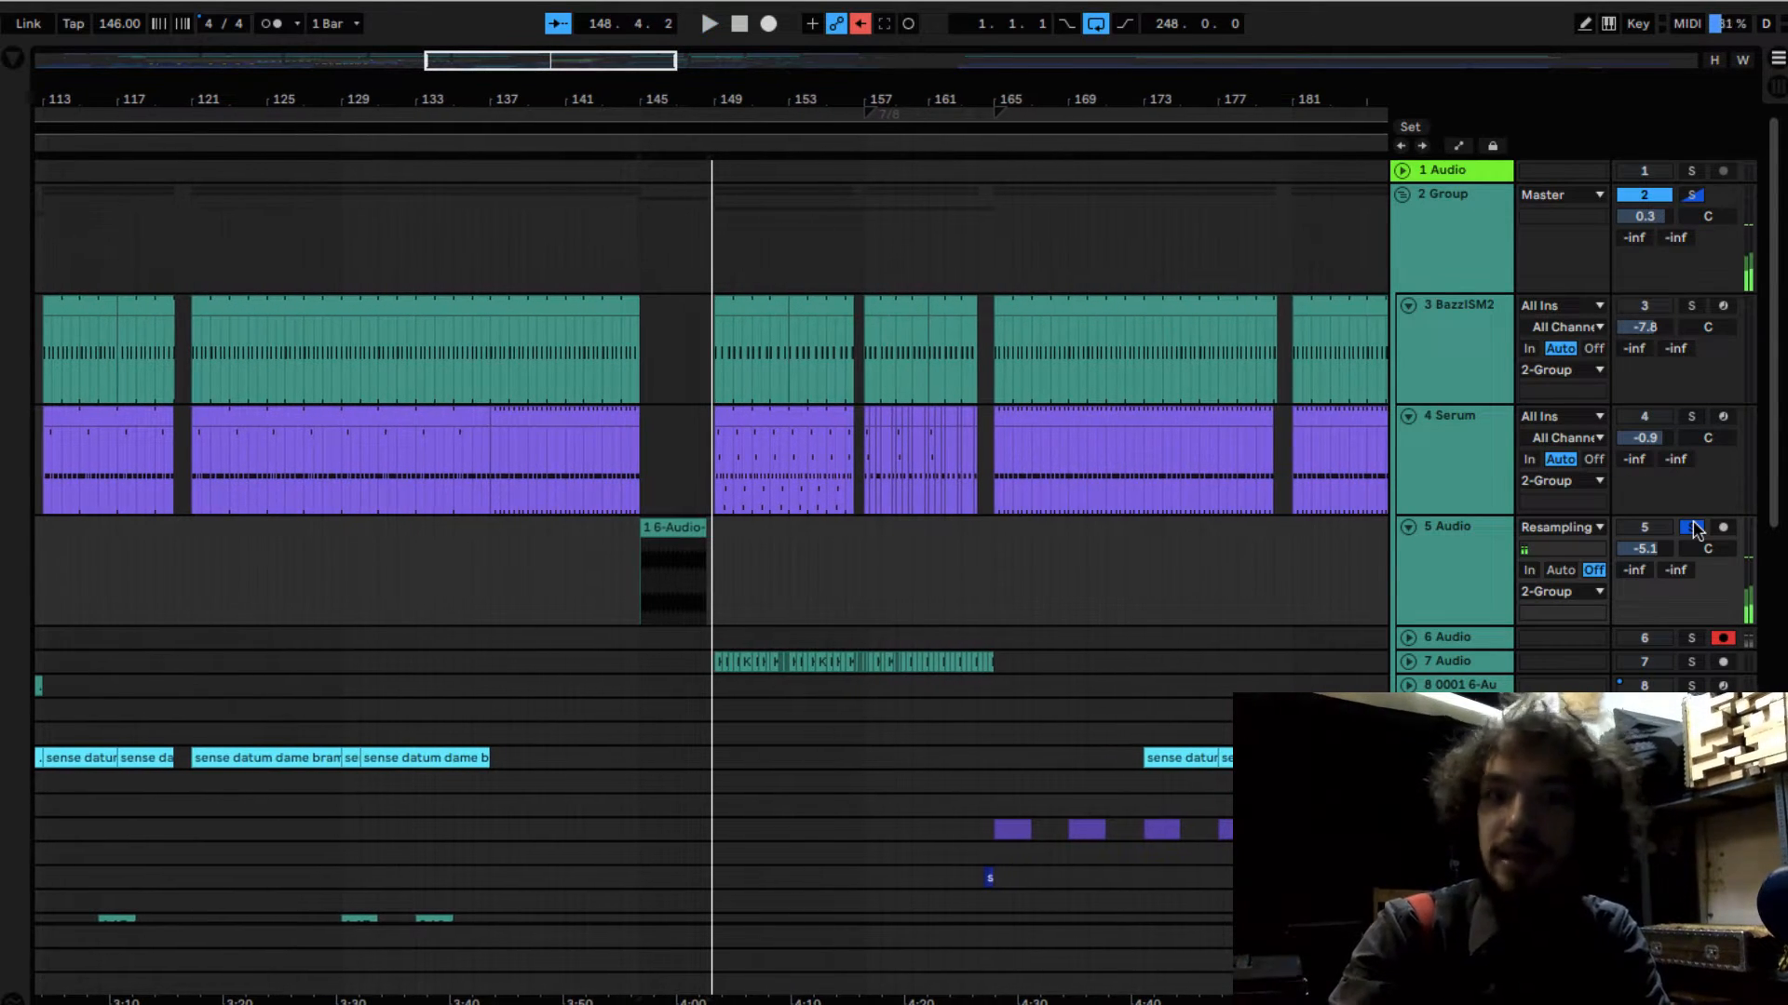
click(1691, 527)
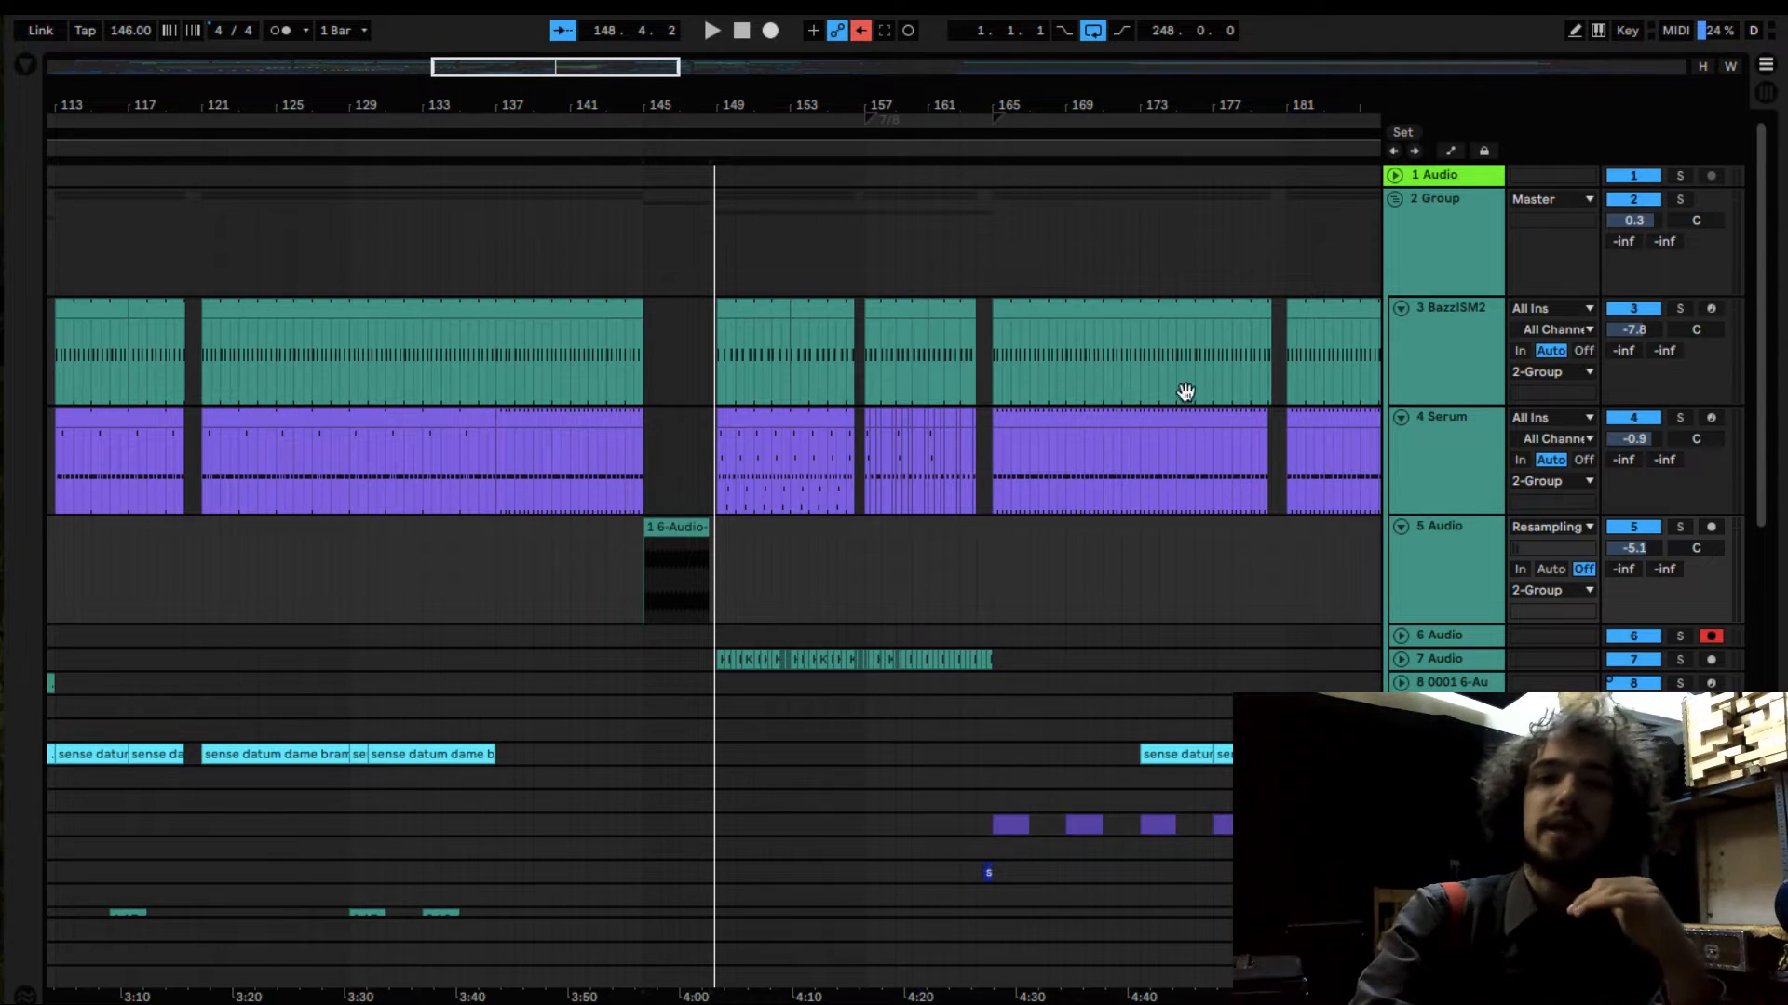
Step: Insert a new audio track below the Serum track and set its input to Resampling
click(1454, 494)
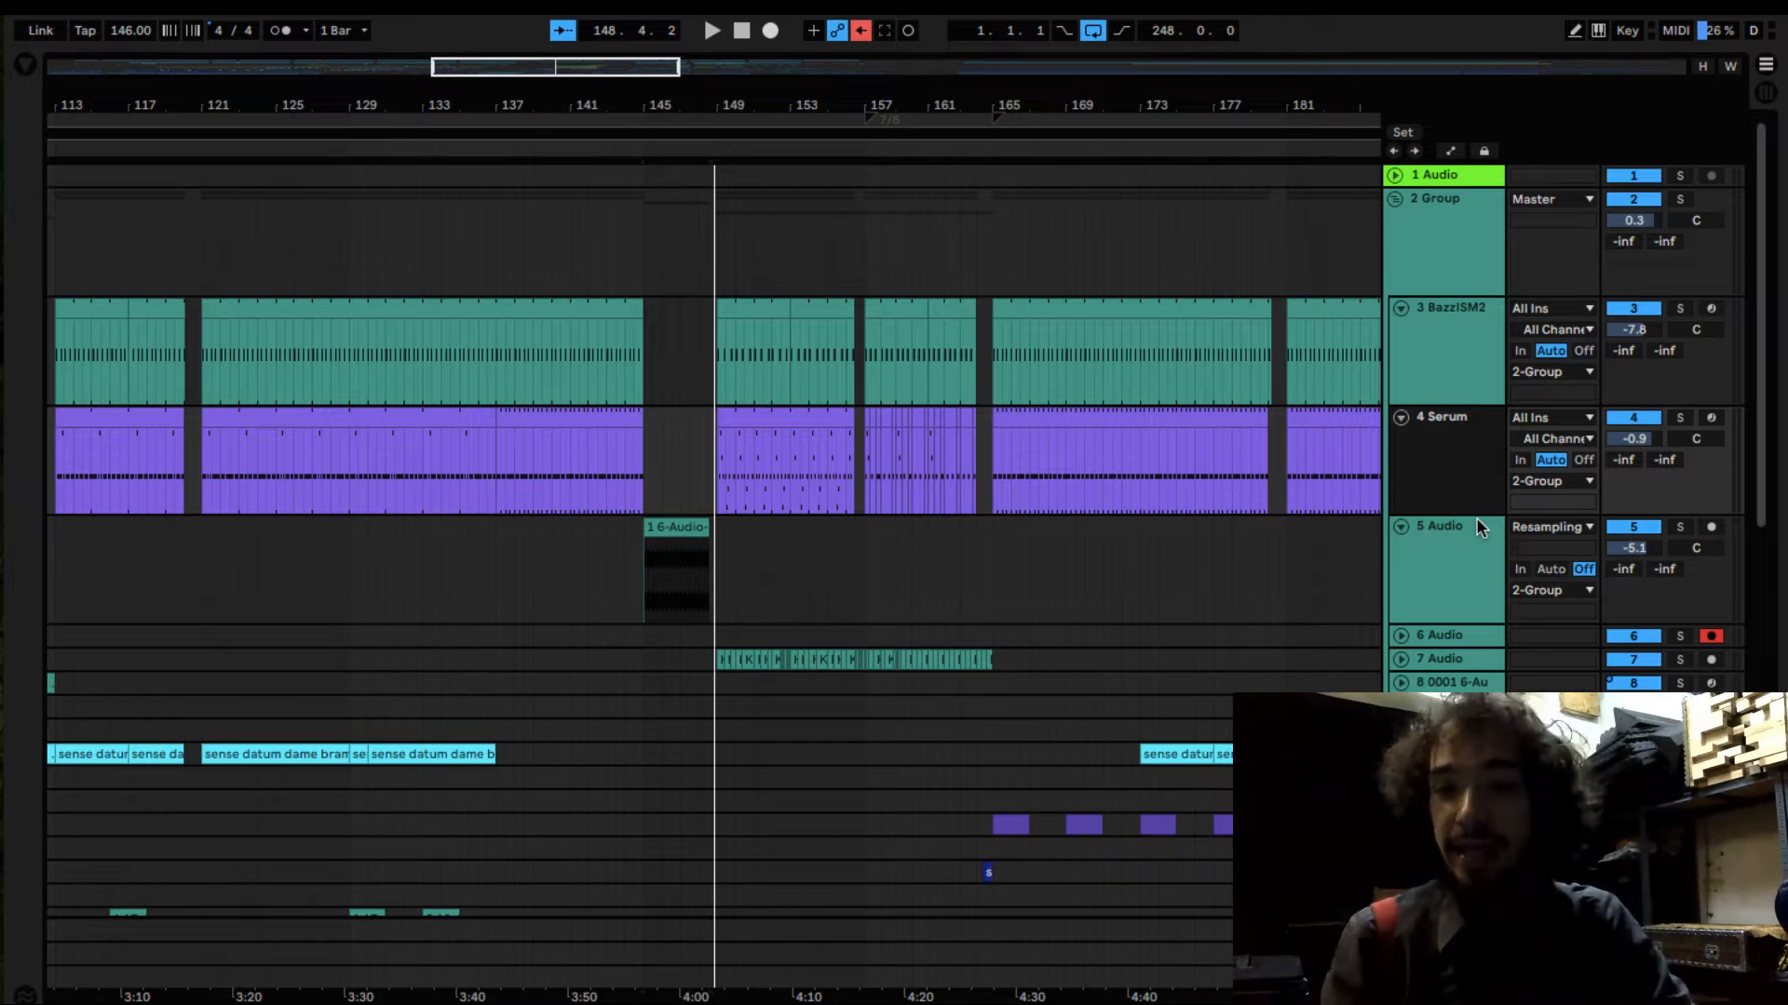
key(ctrl+t)
click(1432, 531)
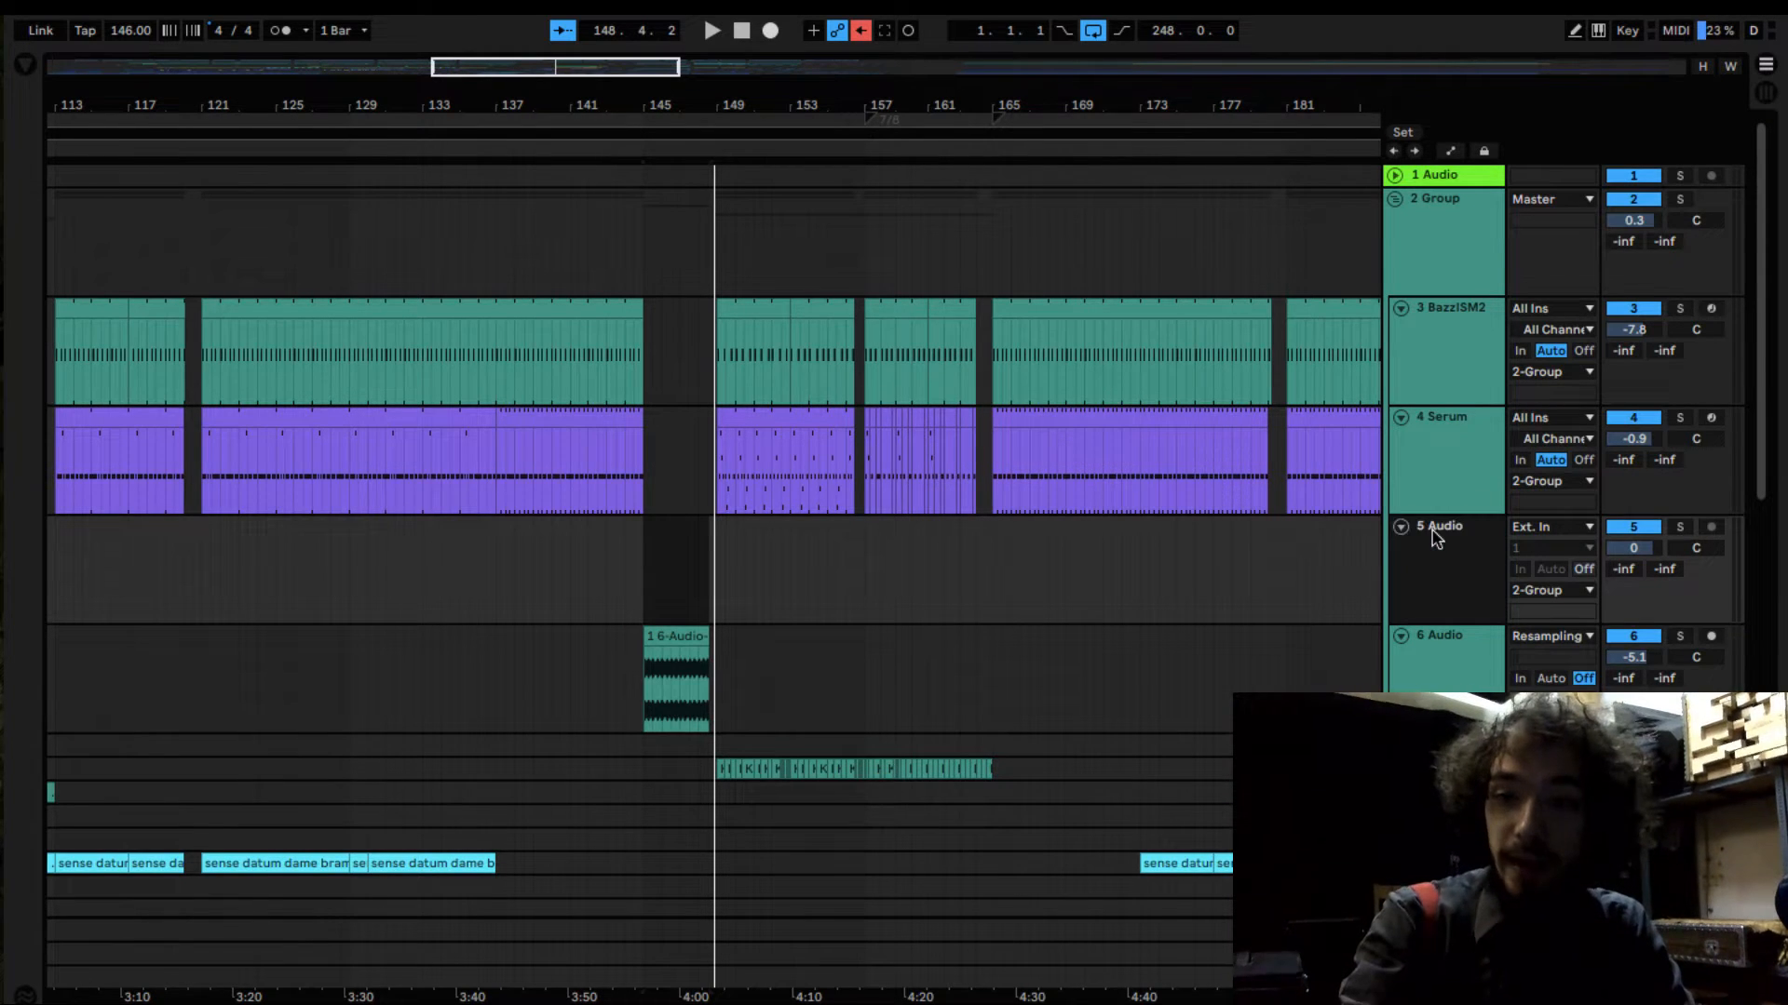
click(586, 544)
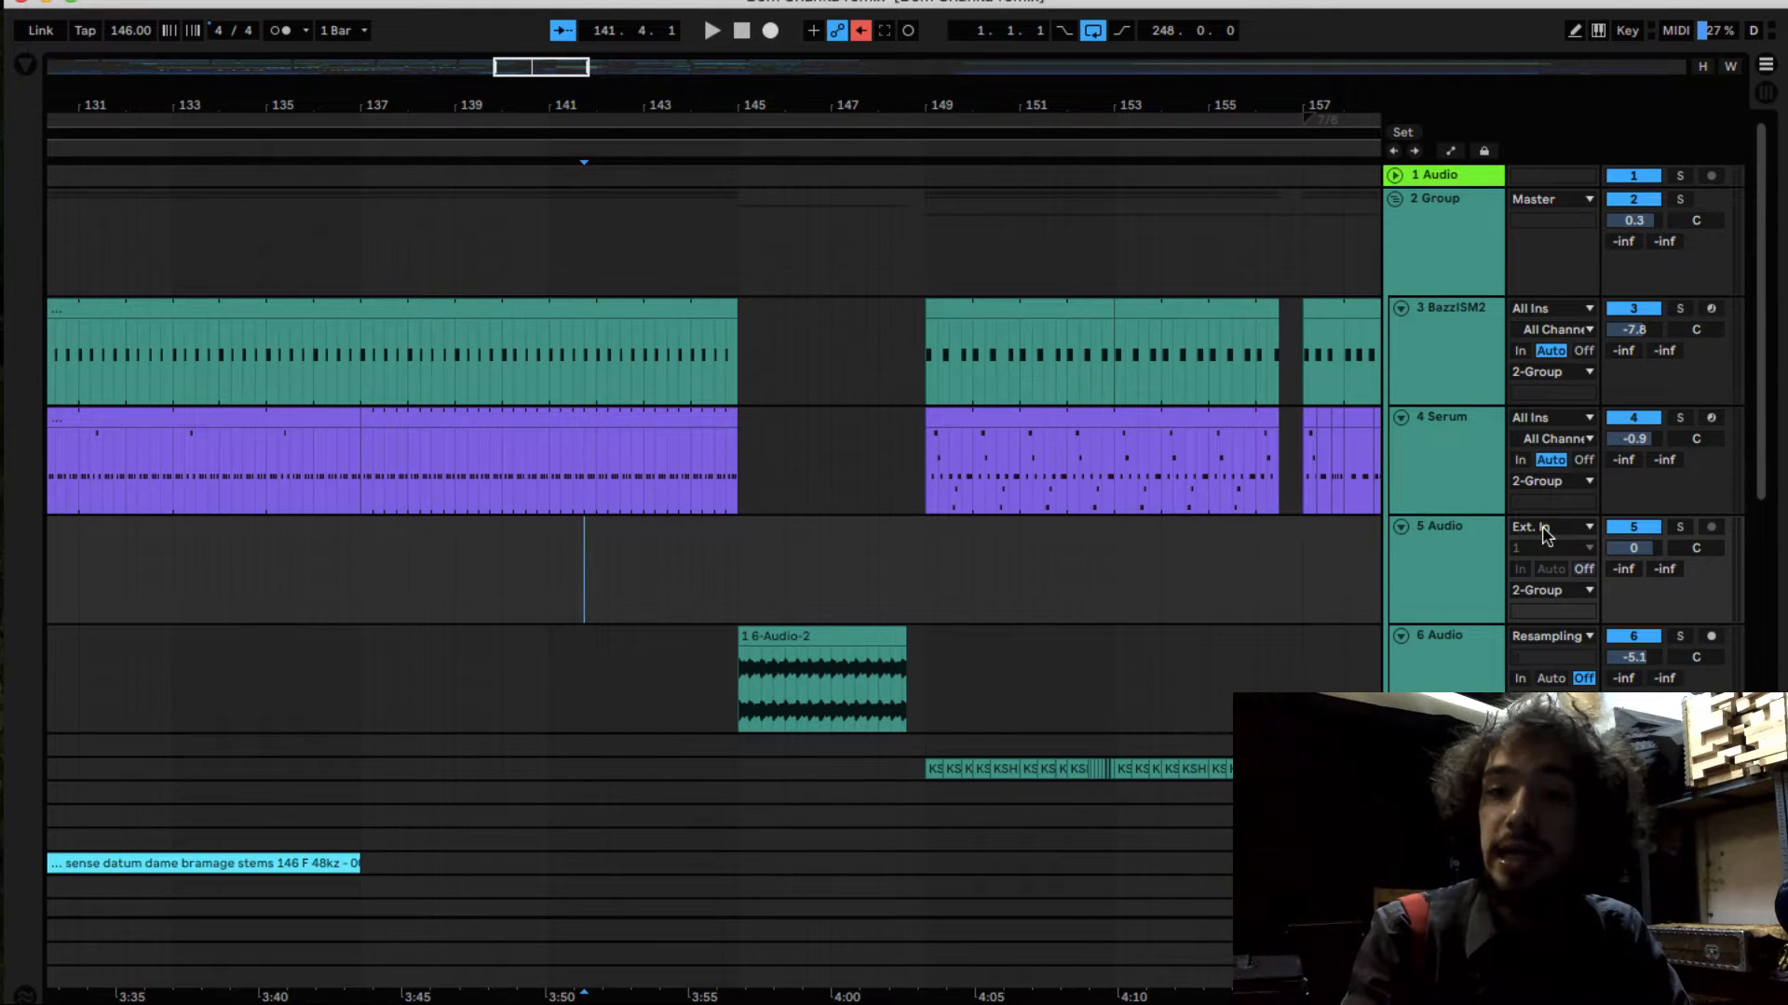
click(1547, 529)
scroll(1553, 372, up, 3)
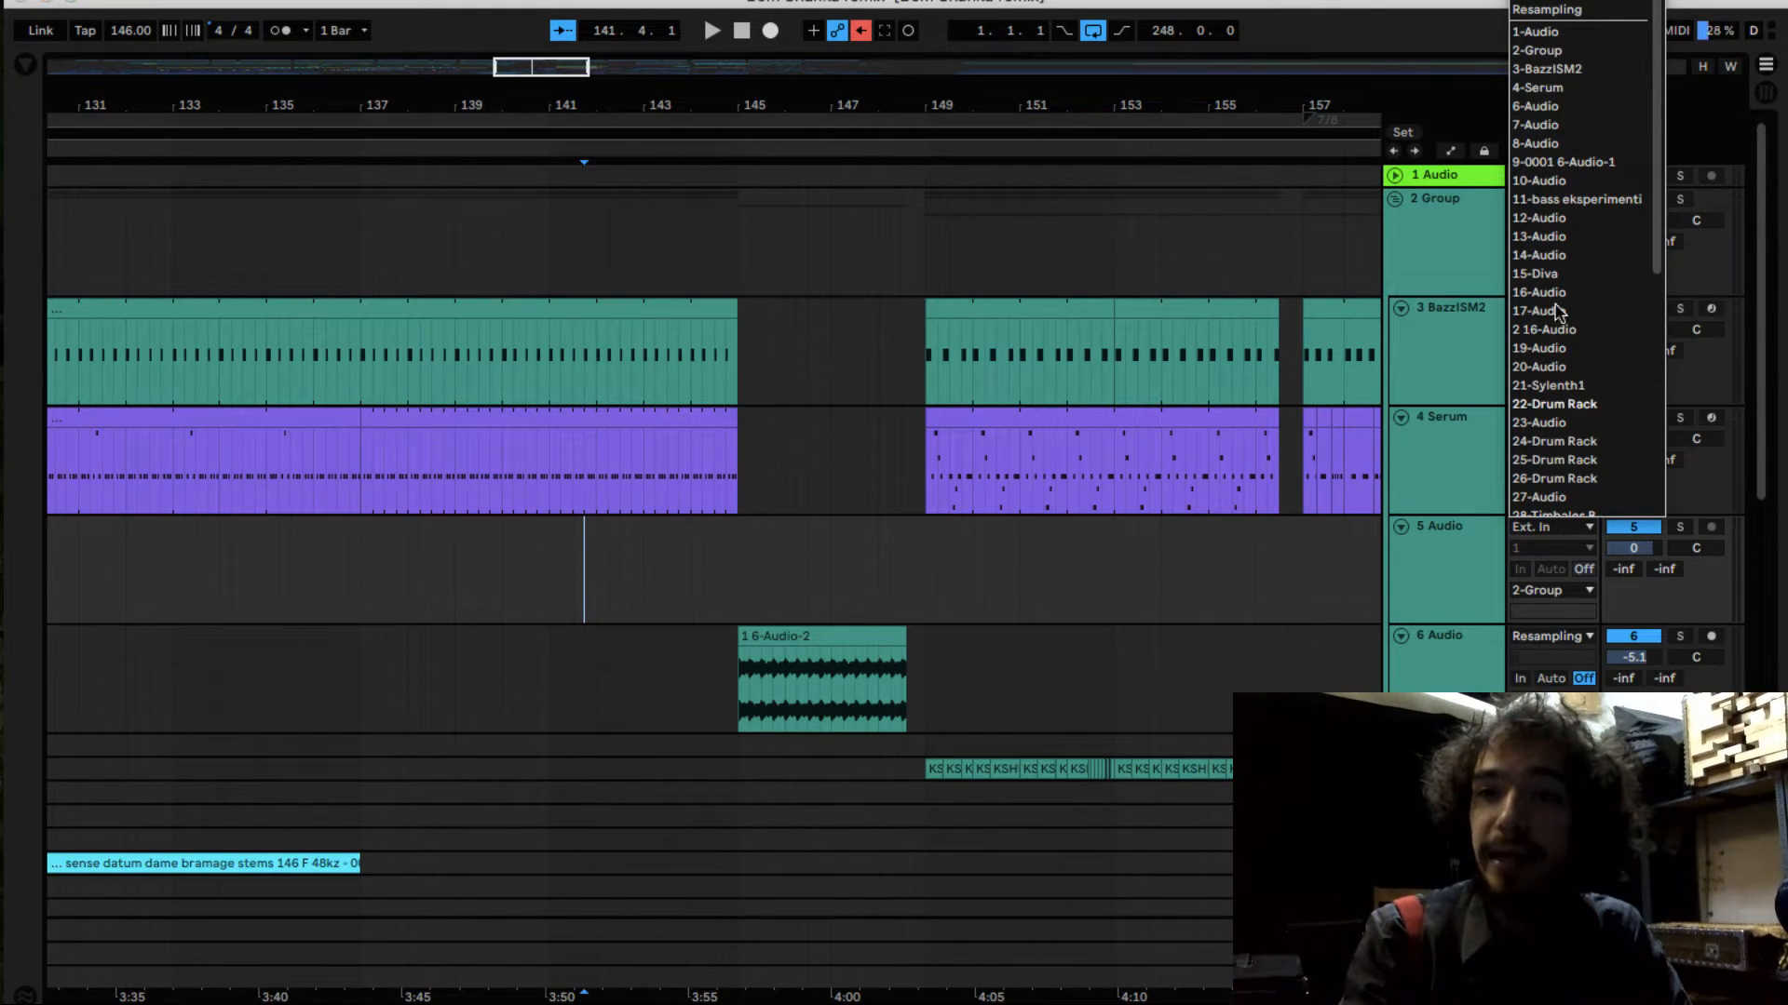
click(1550, 10)
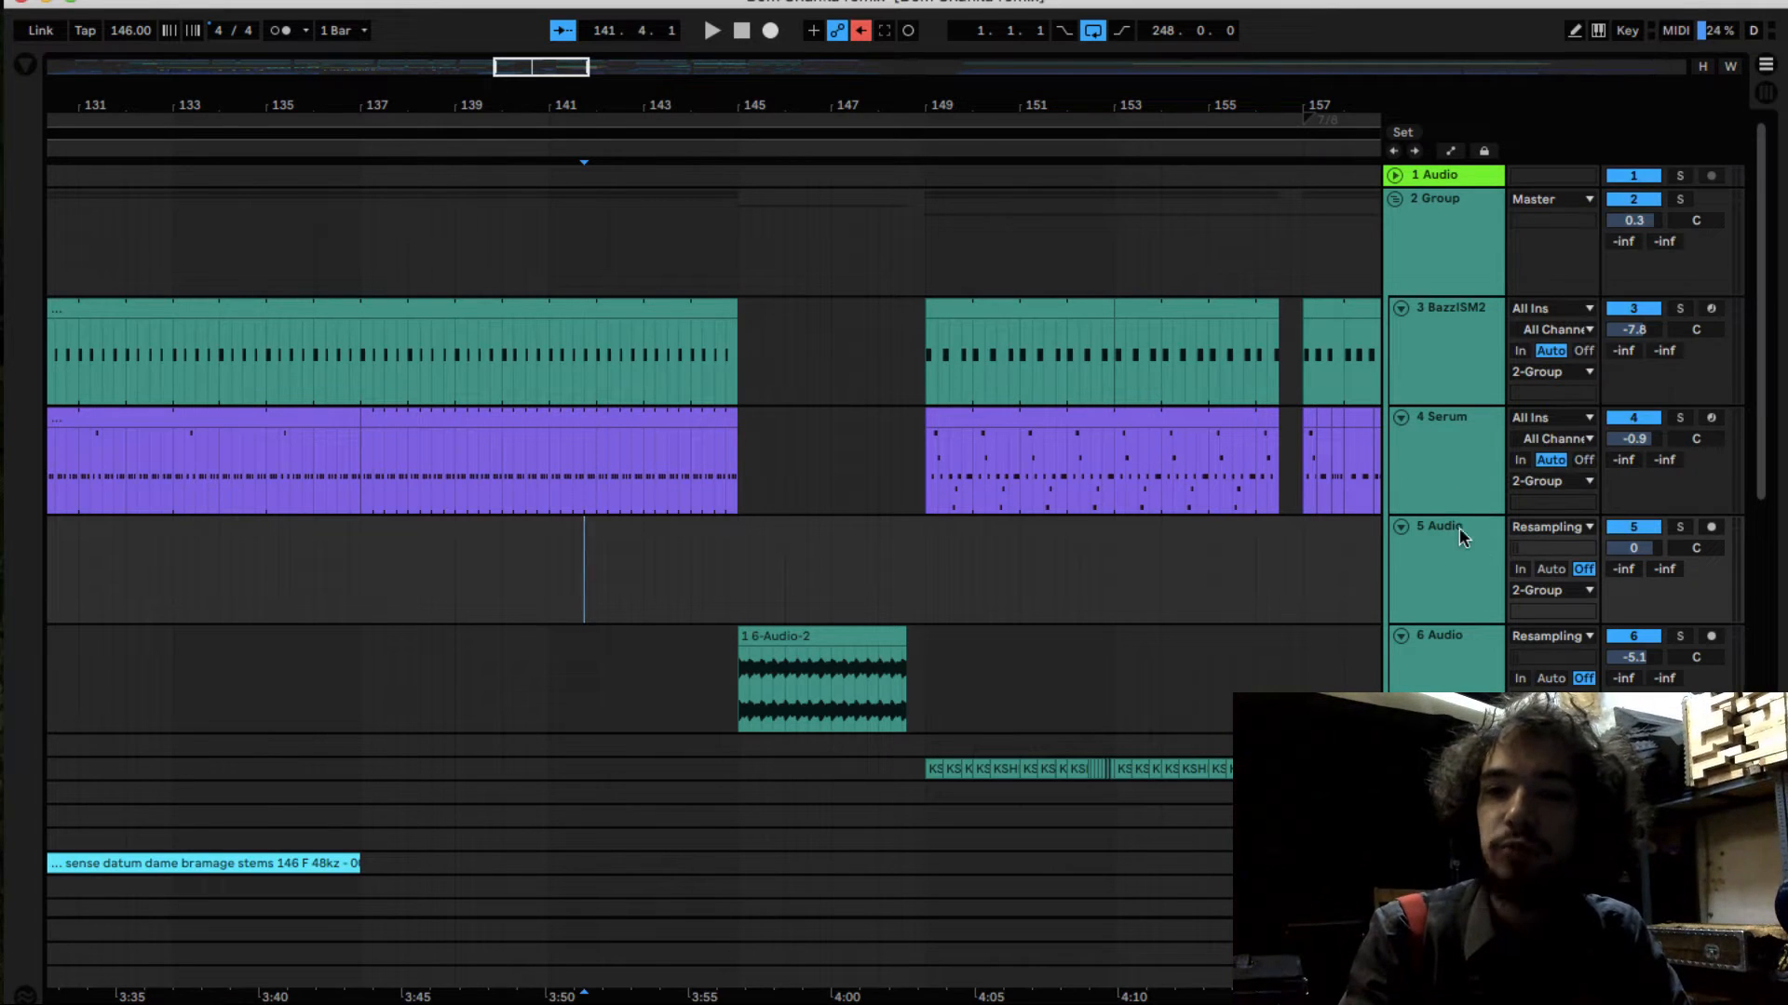
Step: Arm the new resampling track for recording and solo the BazzISM2 and Serum tracks
scroll(885, 519, down, 5)
scroll(885, 518, up, 5)
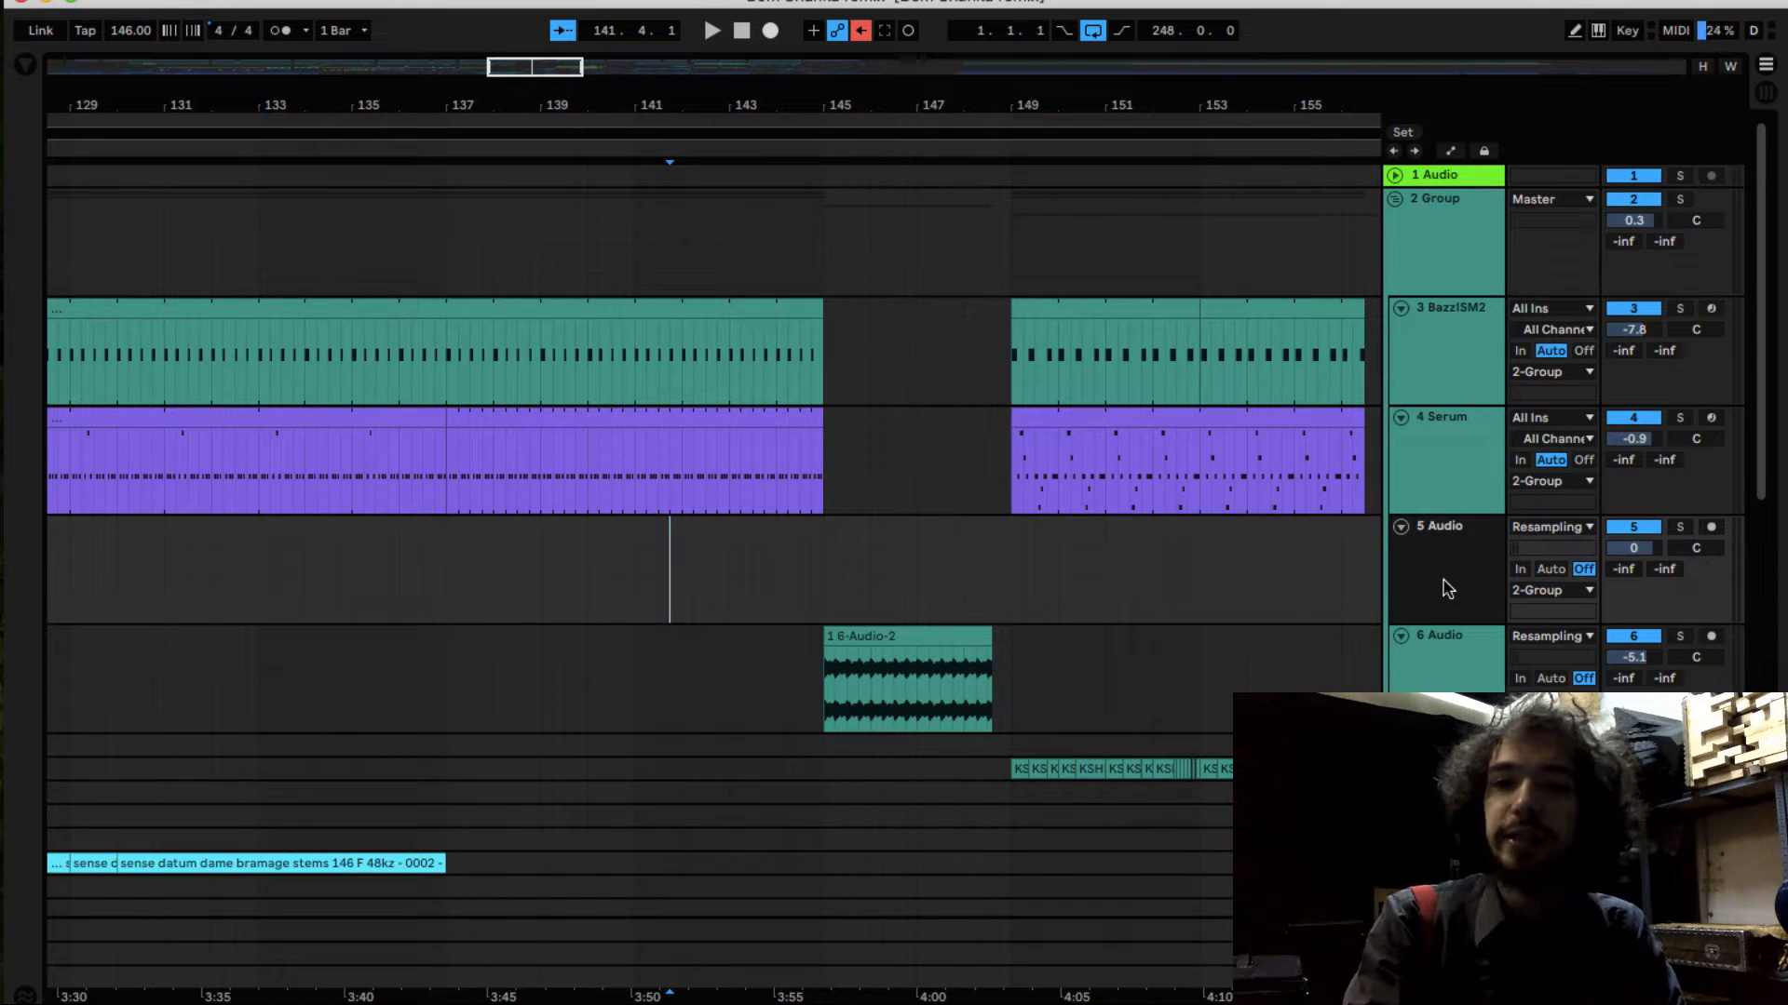
click(1711, 527)
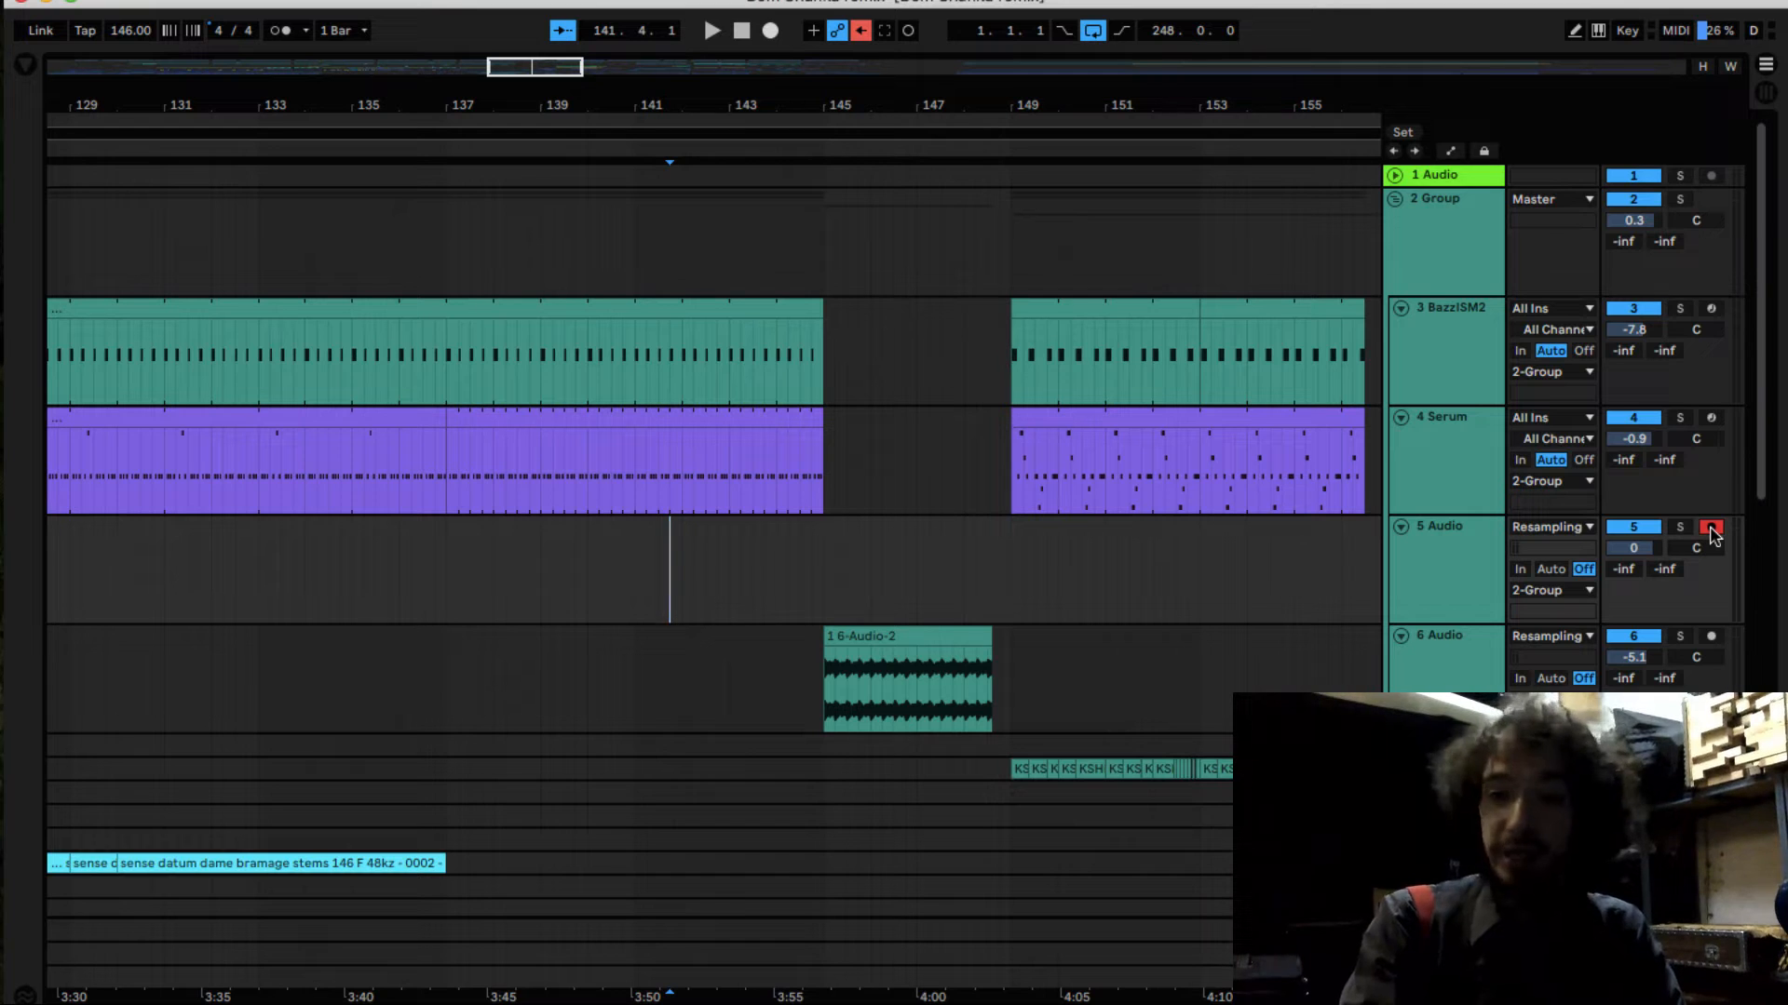
click(1681, 419)
key(space)
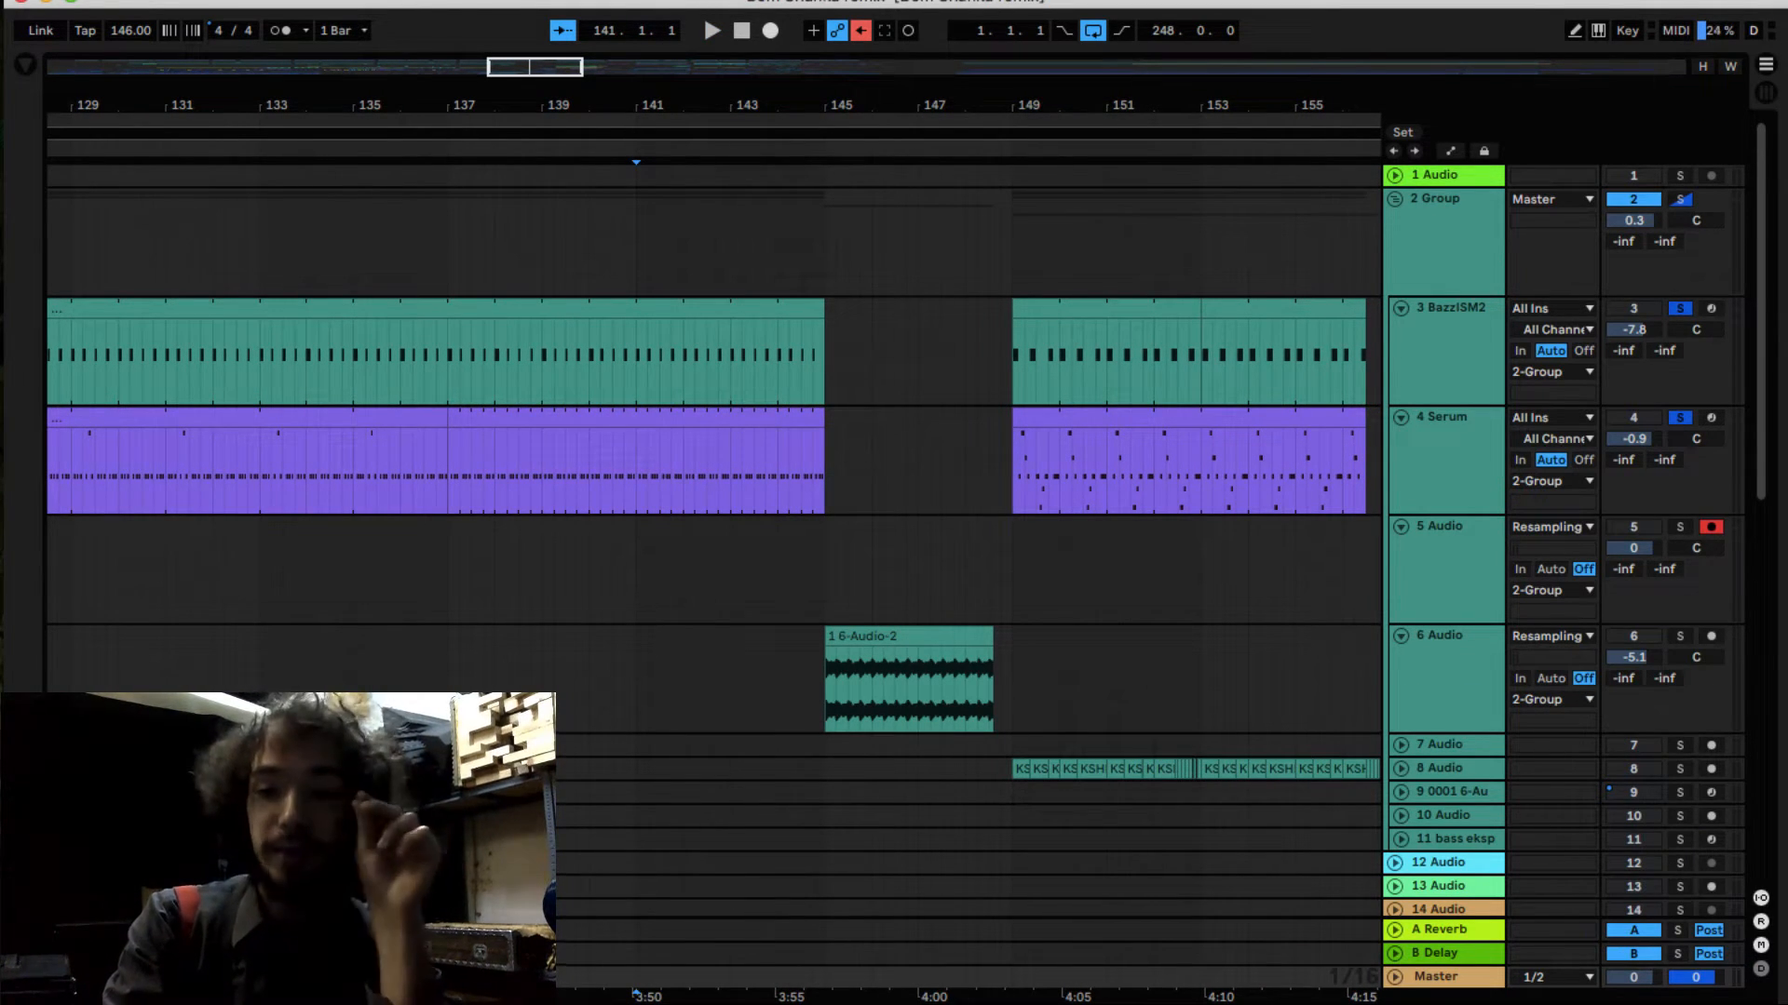
Step: Record the soloed kick and bass onto the new audio track from bar 141 to bar 145
key(shift+Tab)
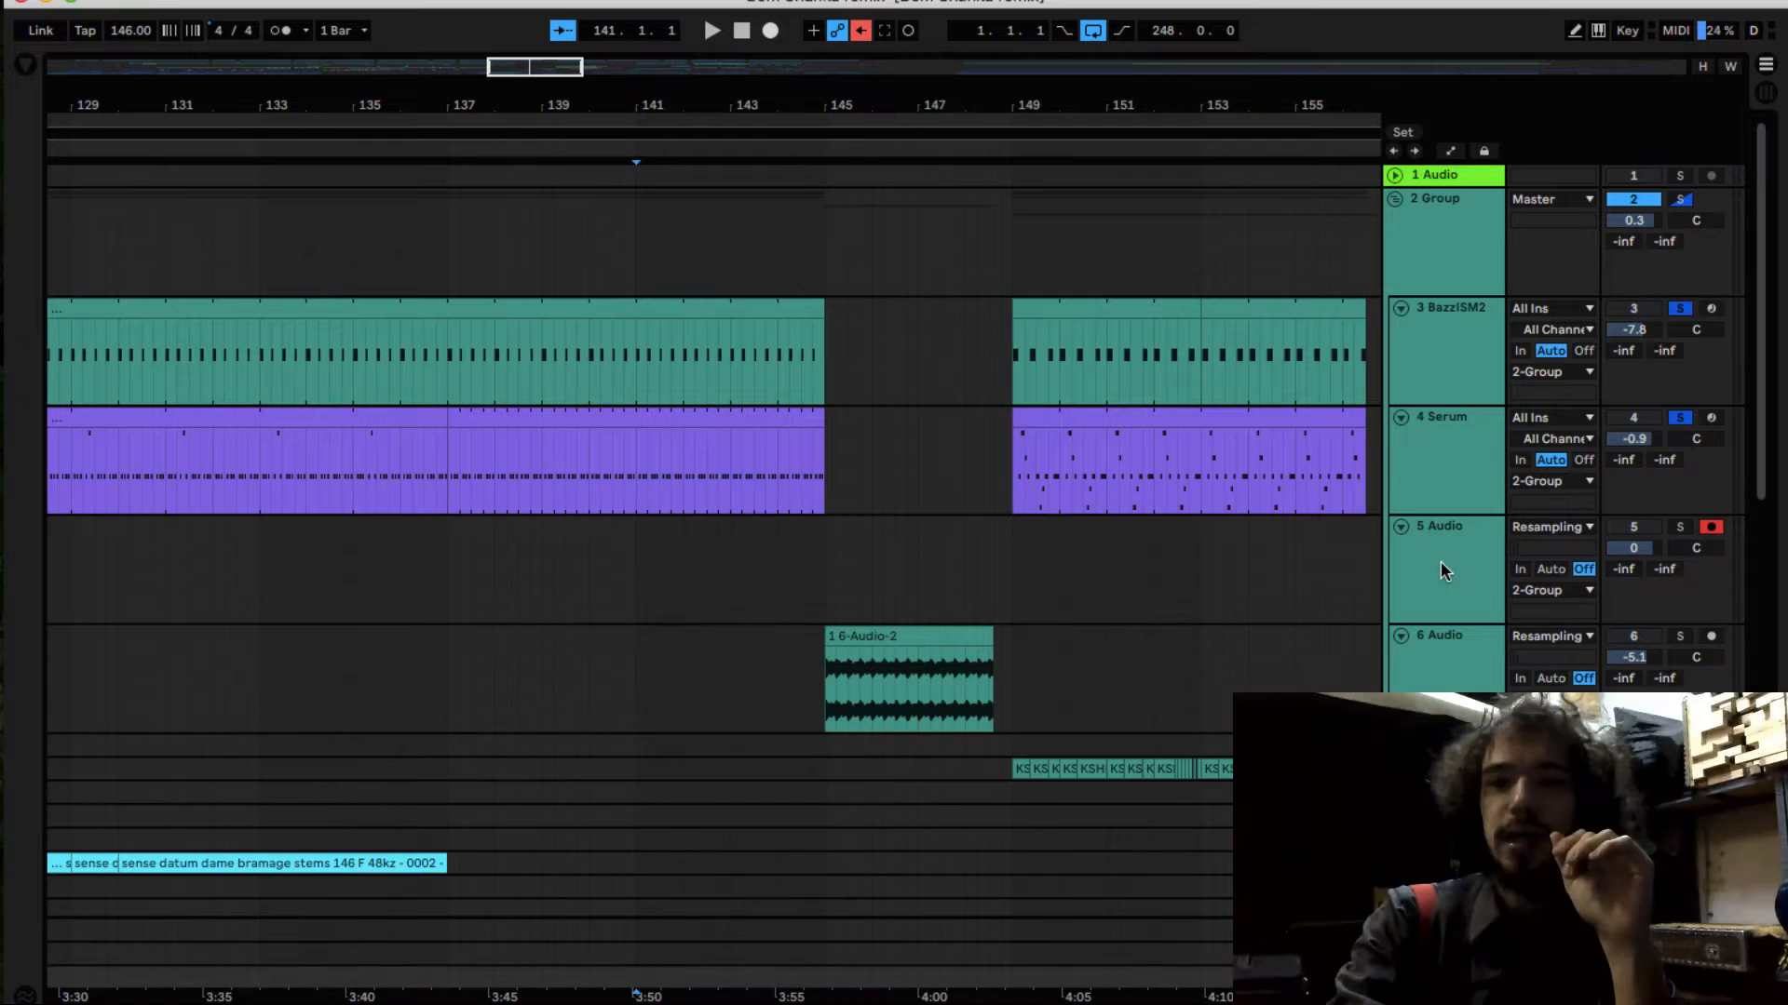
click(1441, 567)
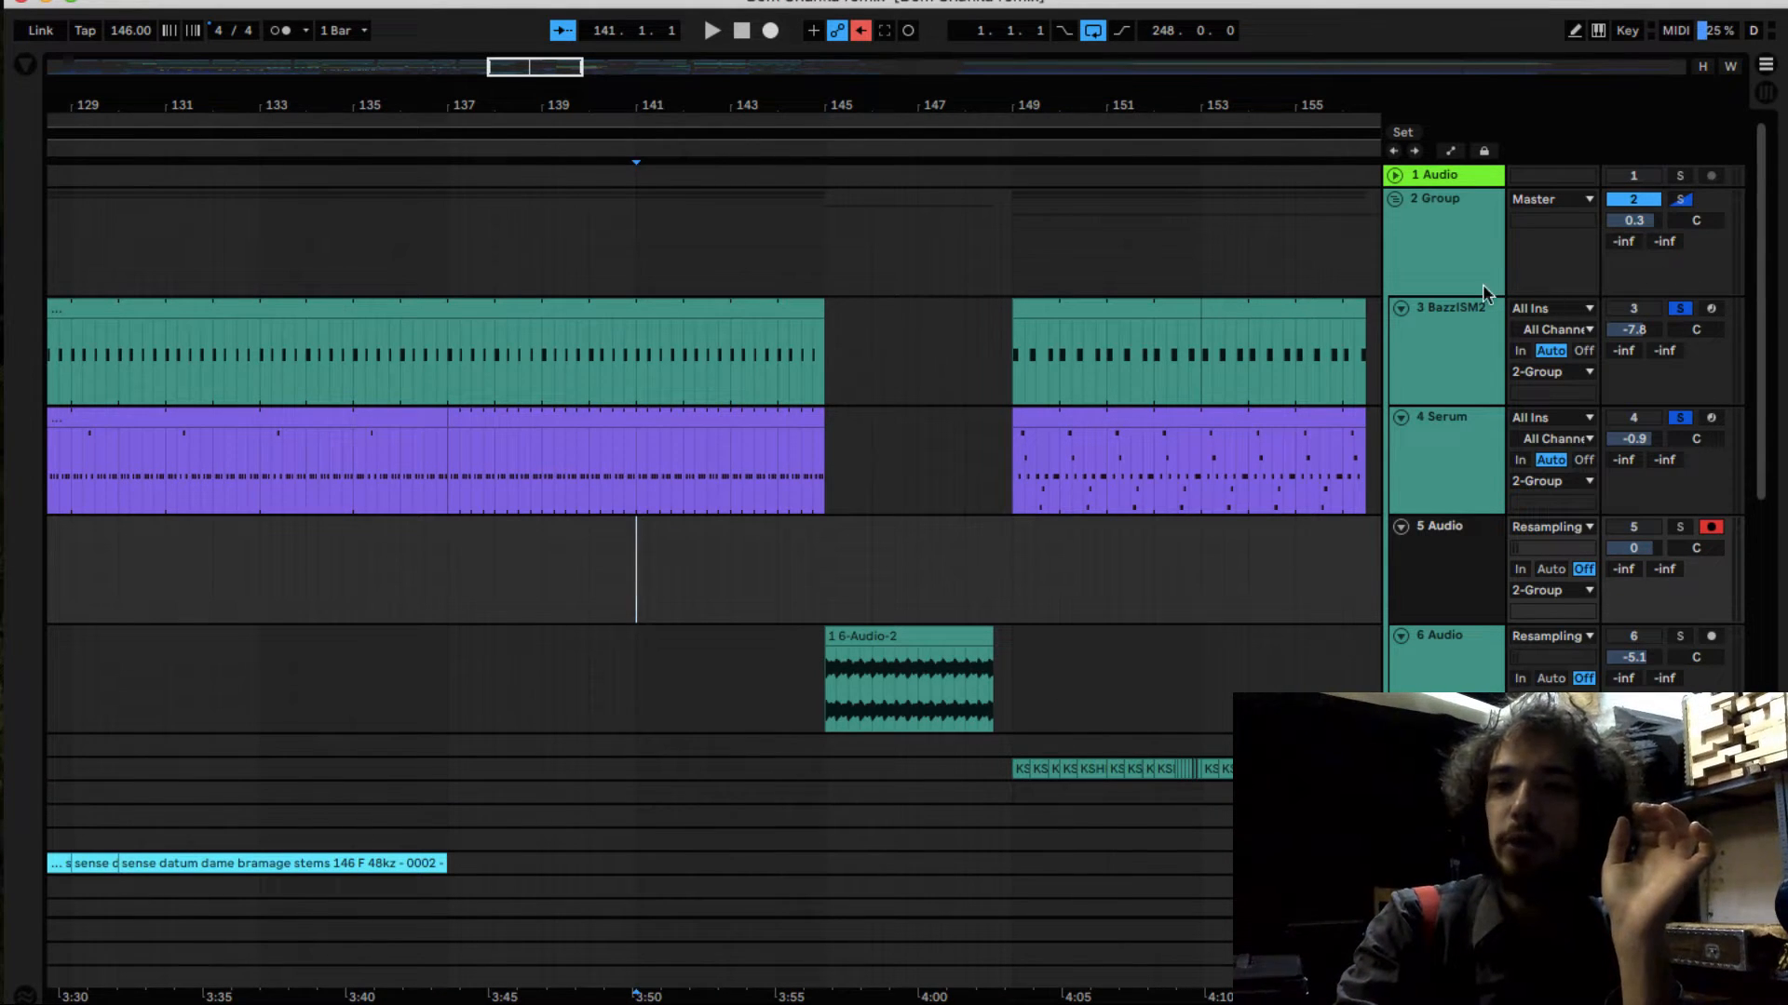
click(772, 32)
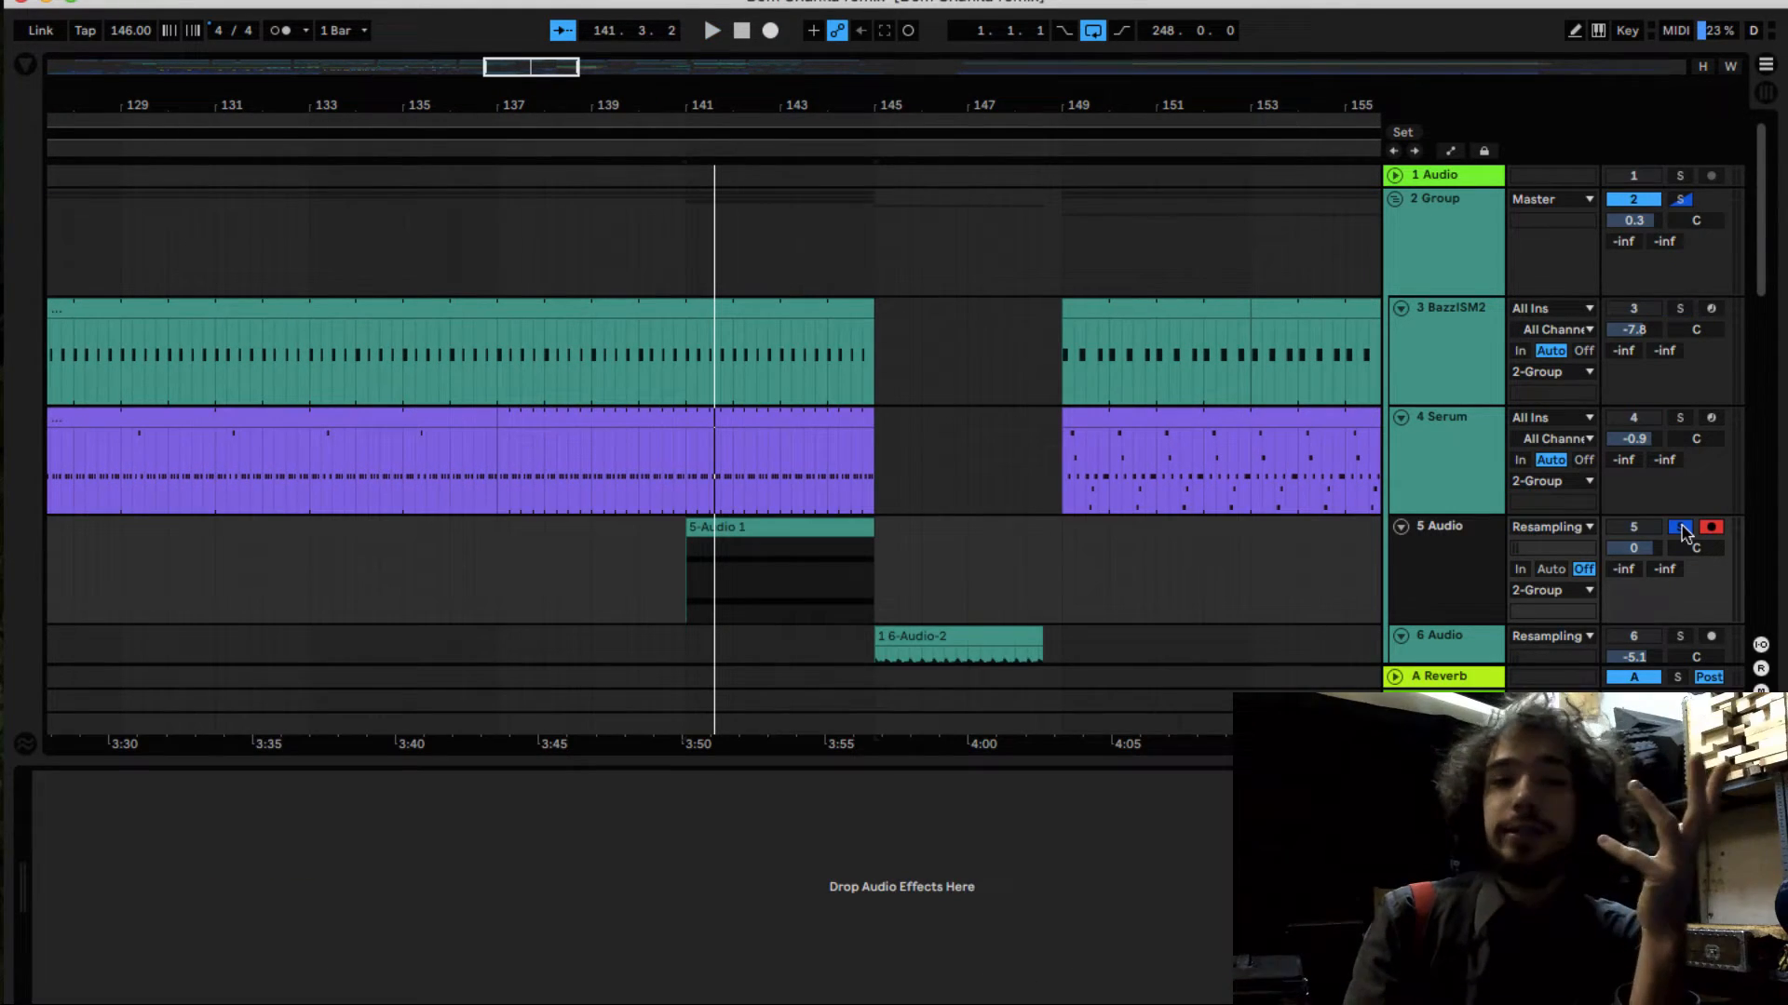
Step: Solo the newly recorded audio track and play its clip back from bar 141
click(1682, 529)
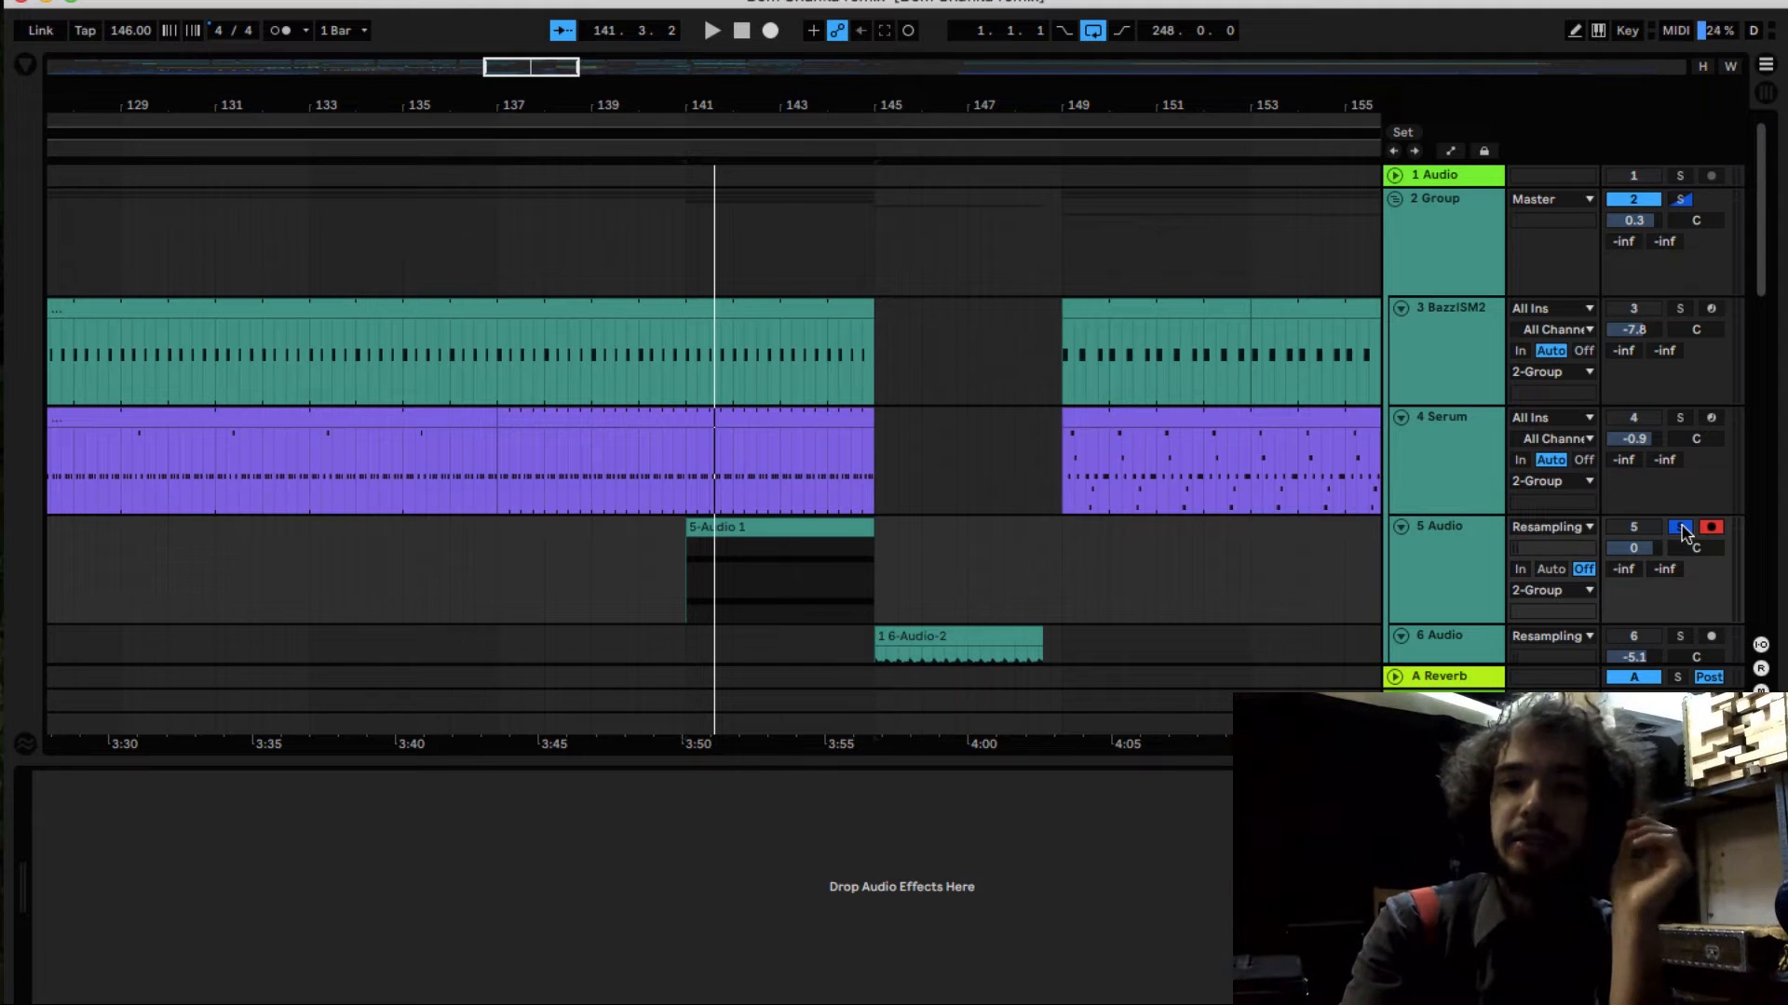
key(space)
key(space)
key(space)
key(space)
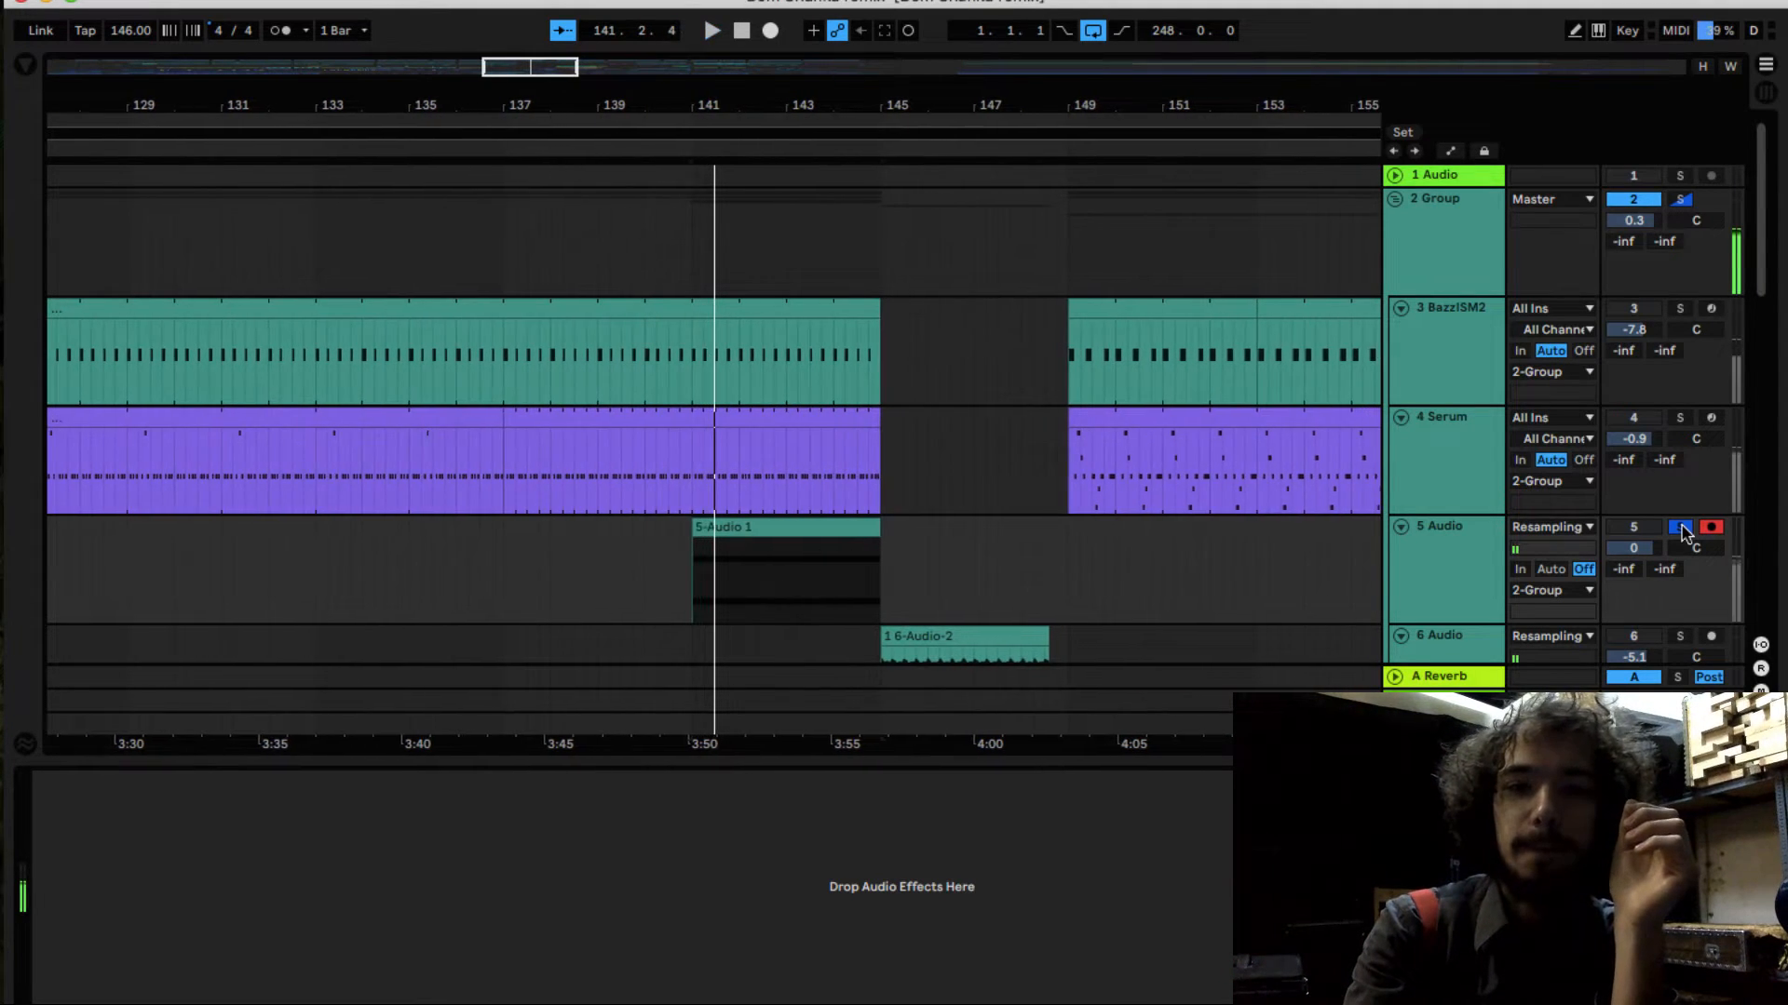
Step: Remove the fade-in at the start of the recorded clip at bar 141 so its attack is not softened
click(682, 572)
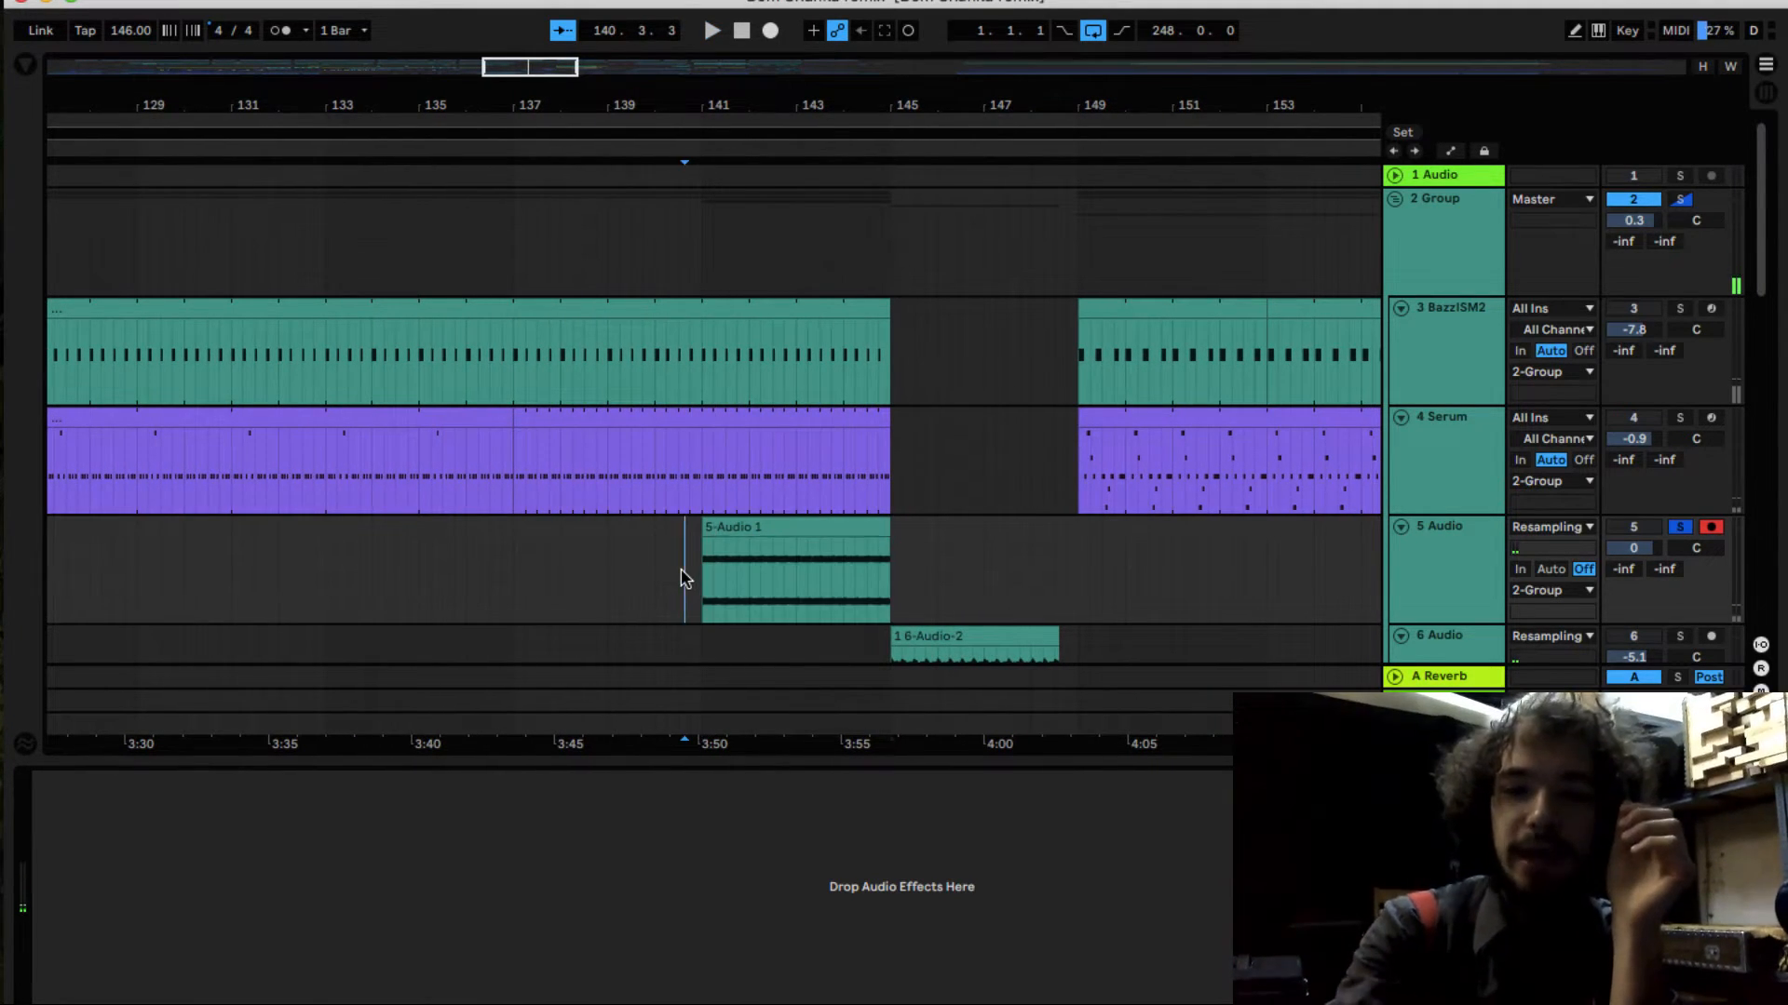
key(plus)
key(plus)
key(plus)
key(plus)
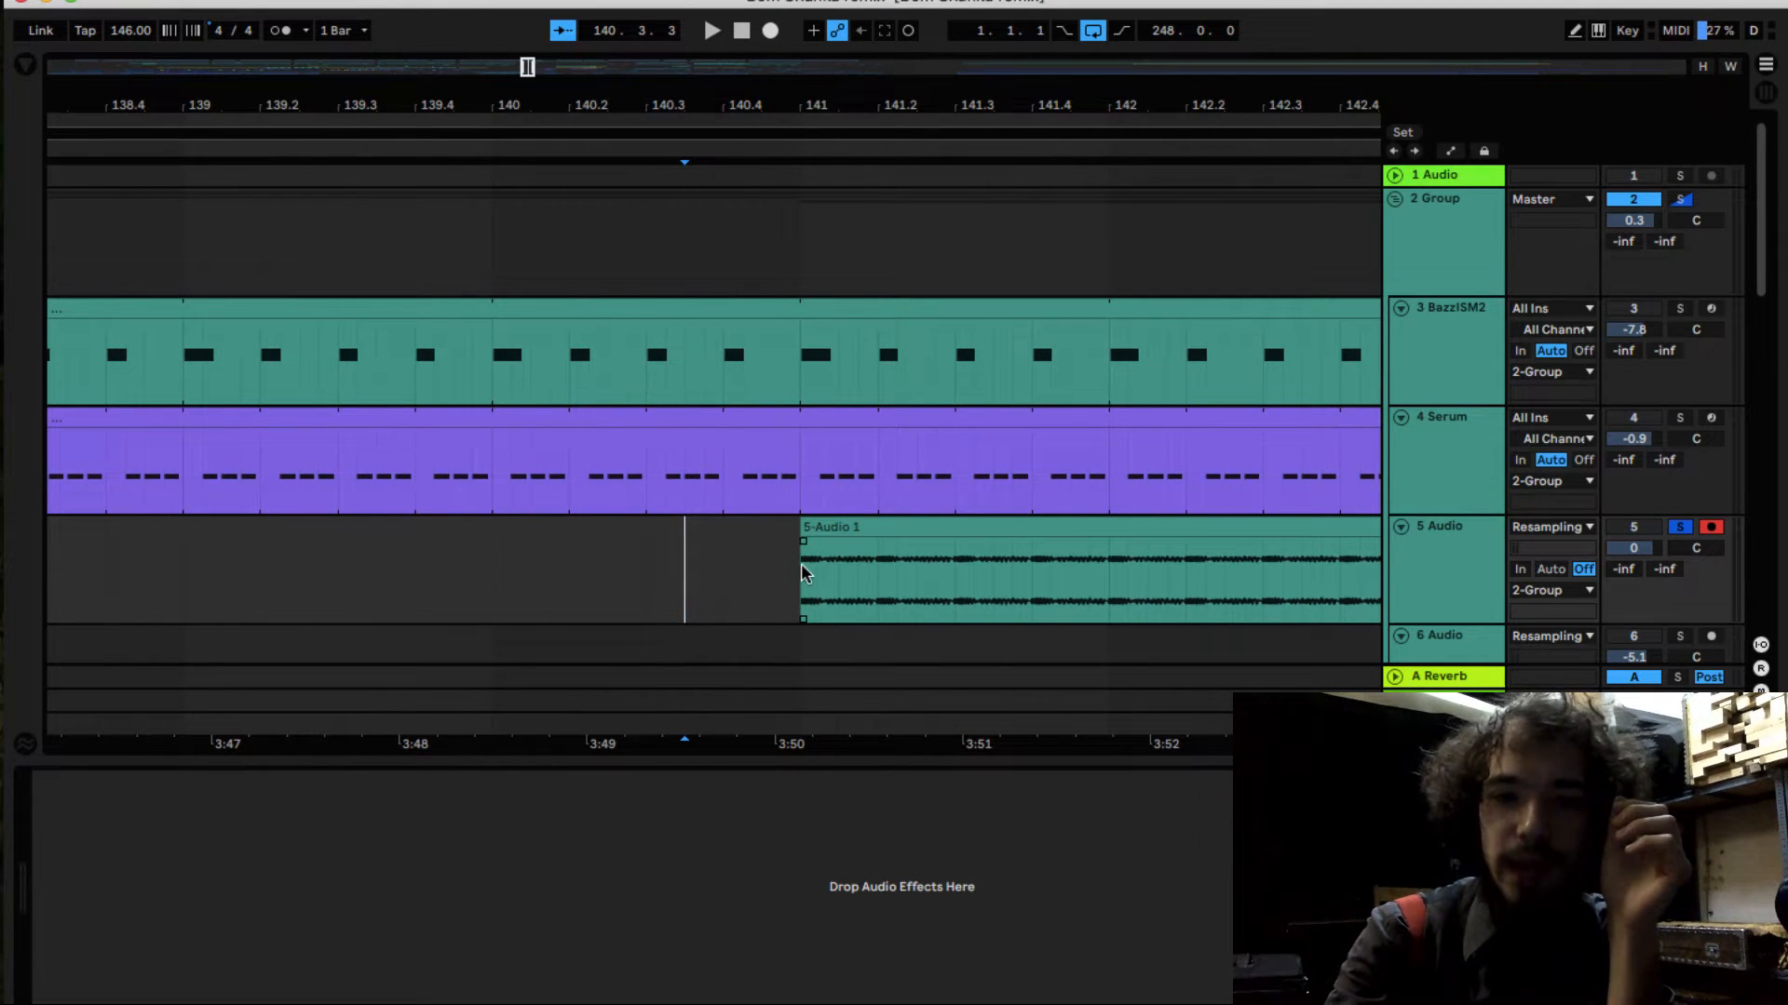
key(plus)
key(plus)
scroll(789, 570, up, 3)
scroll(788, 570, right, 8)
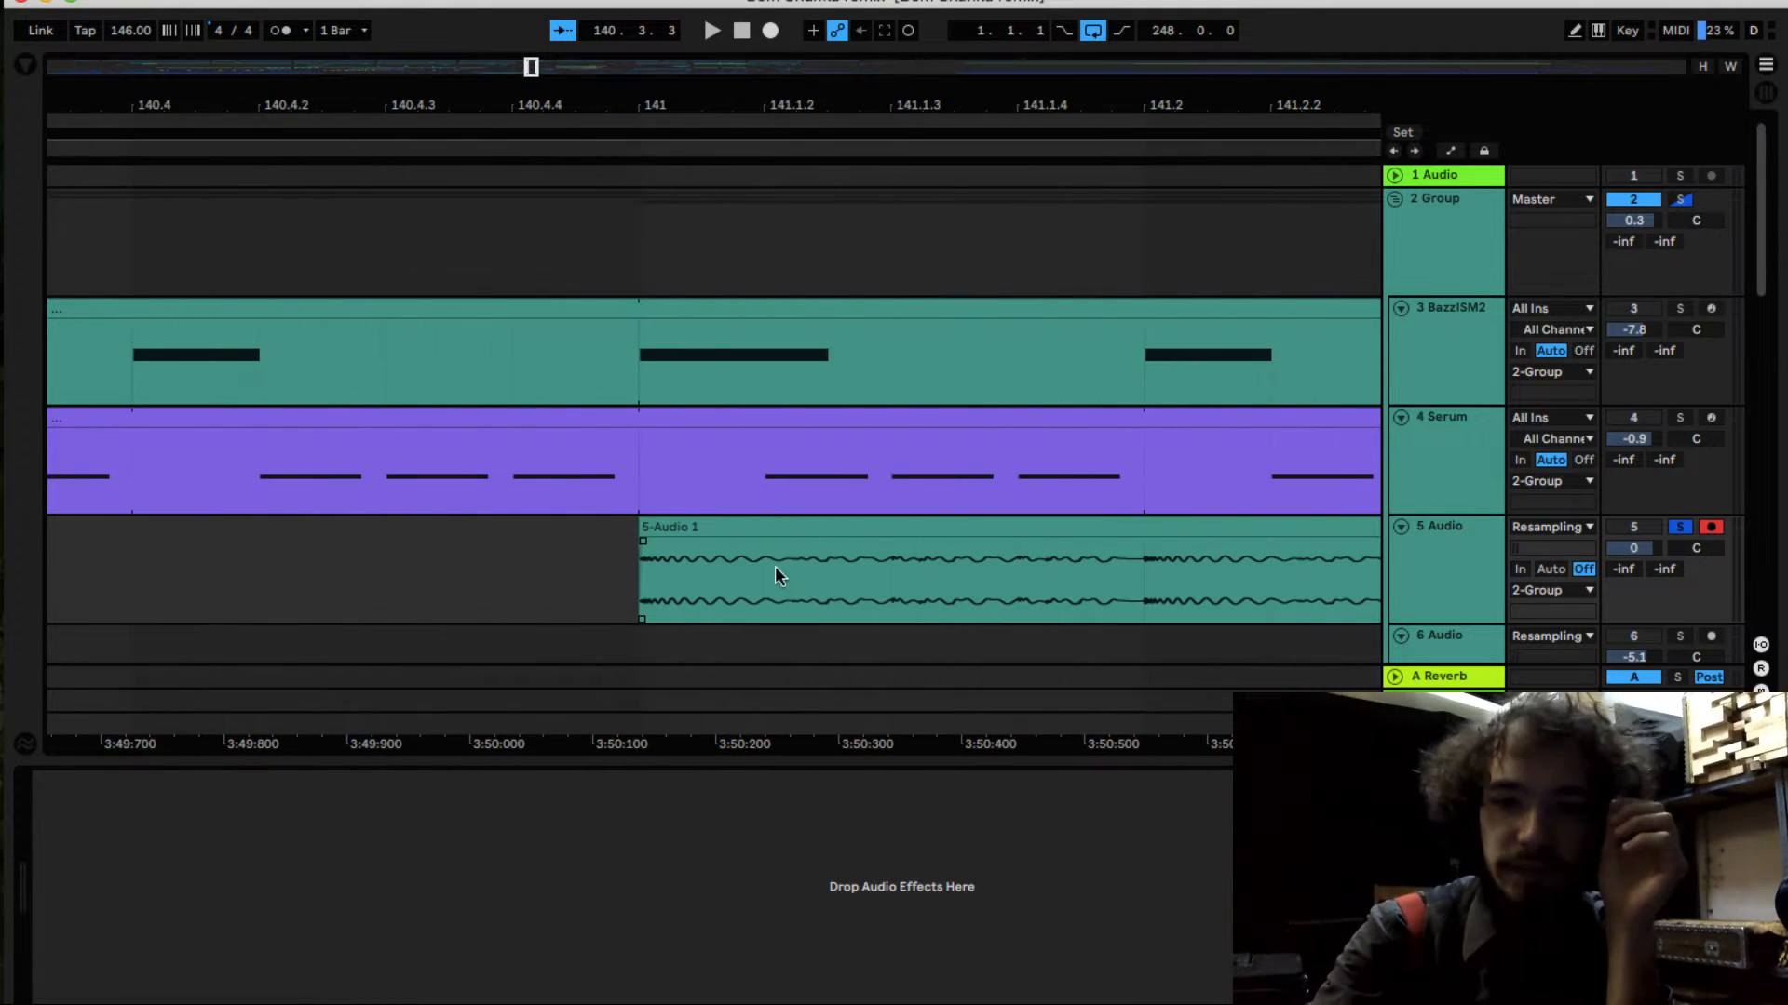
key(plus)
key(plus)
key(plus)
key(plus)
key(plus)
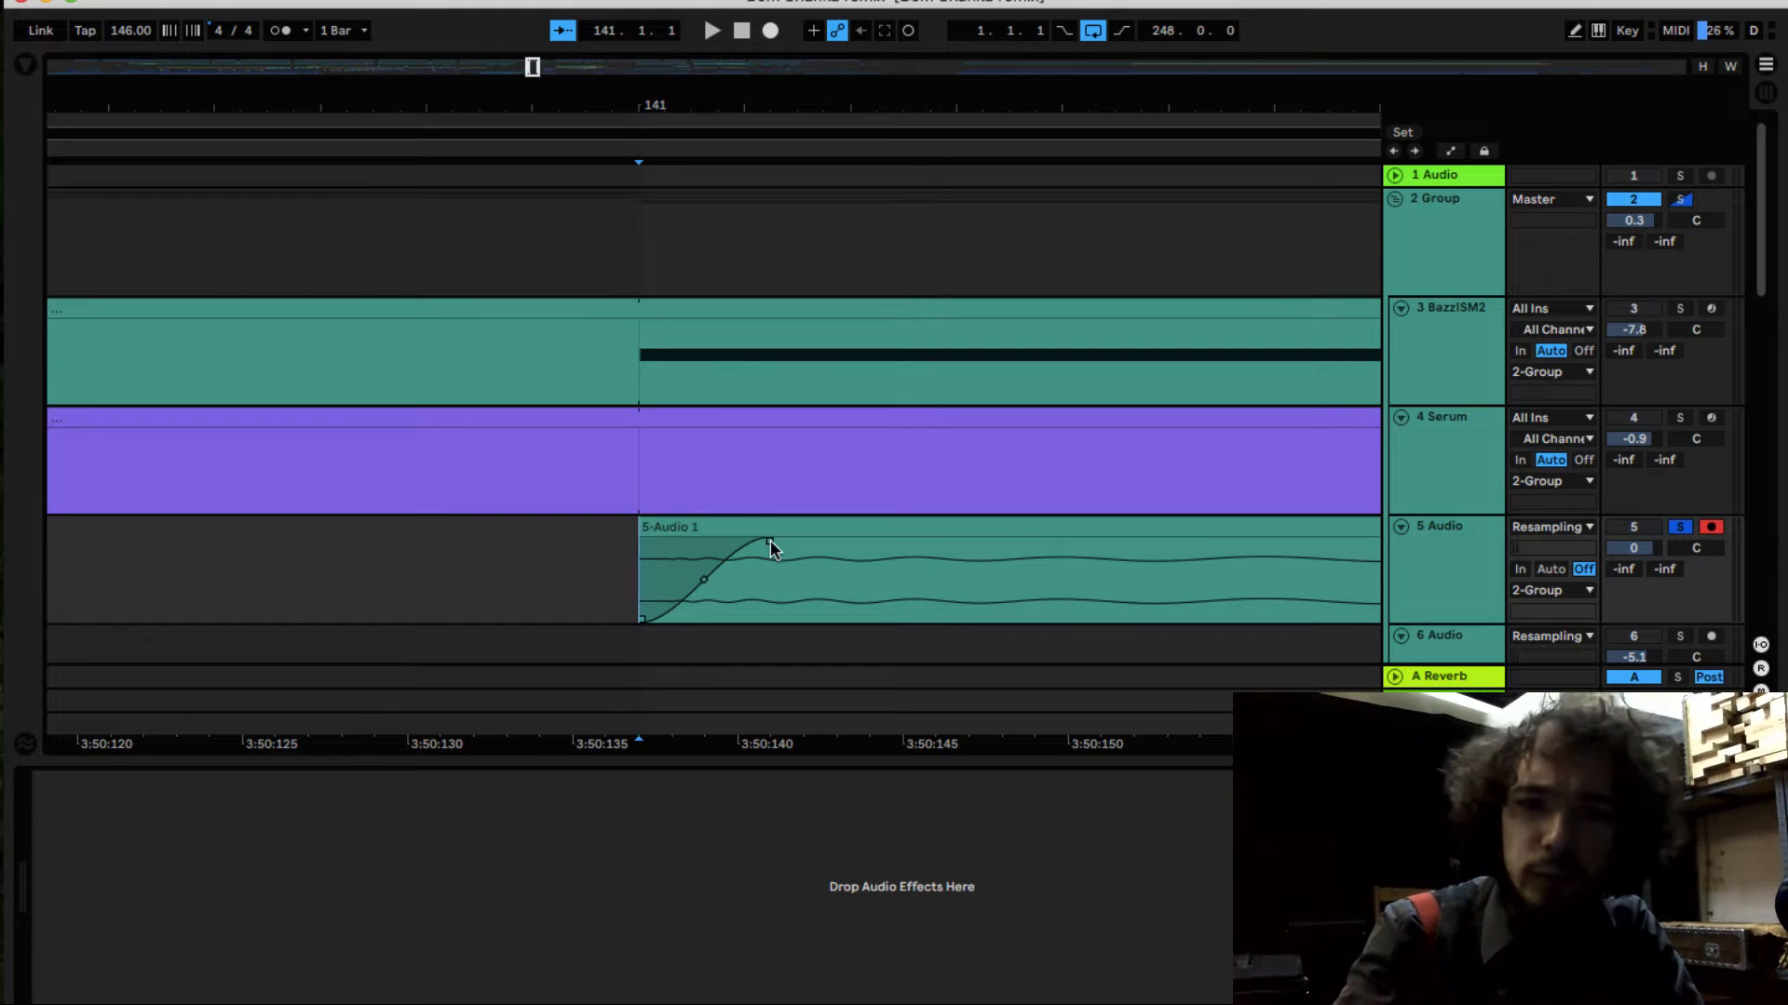
drag(769, 540, 610, 549)
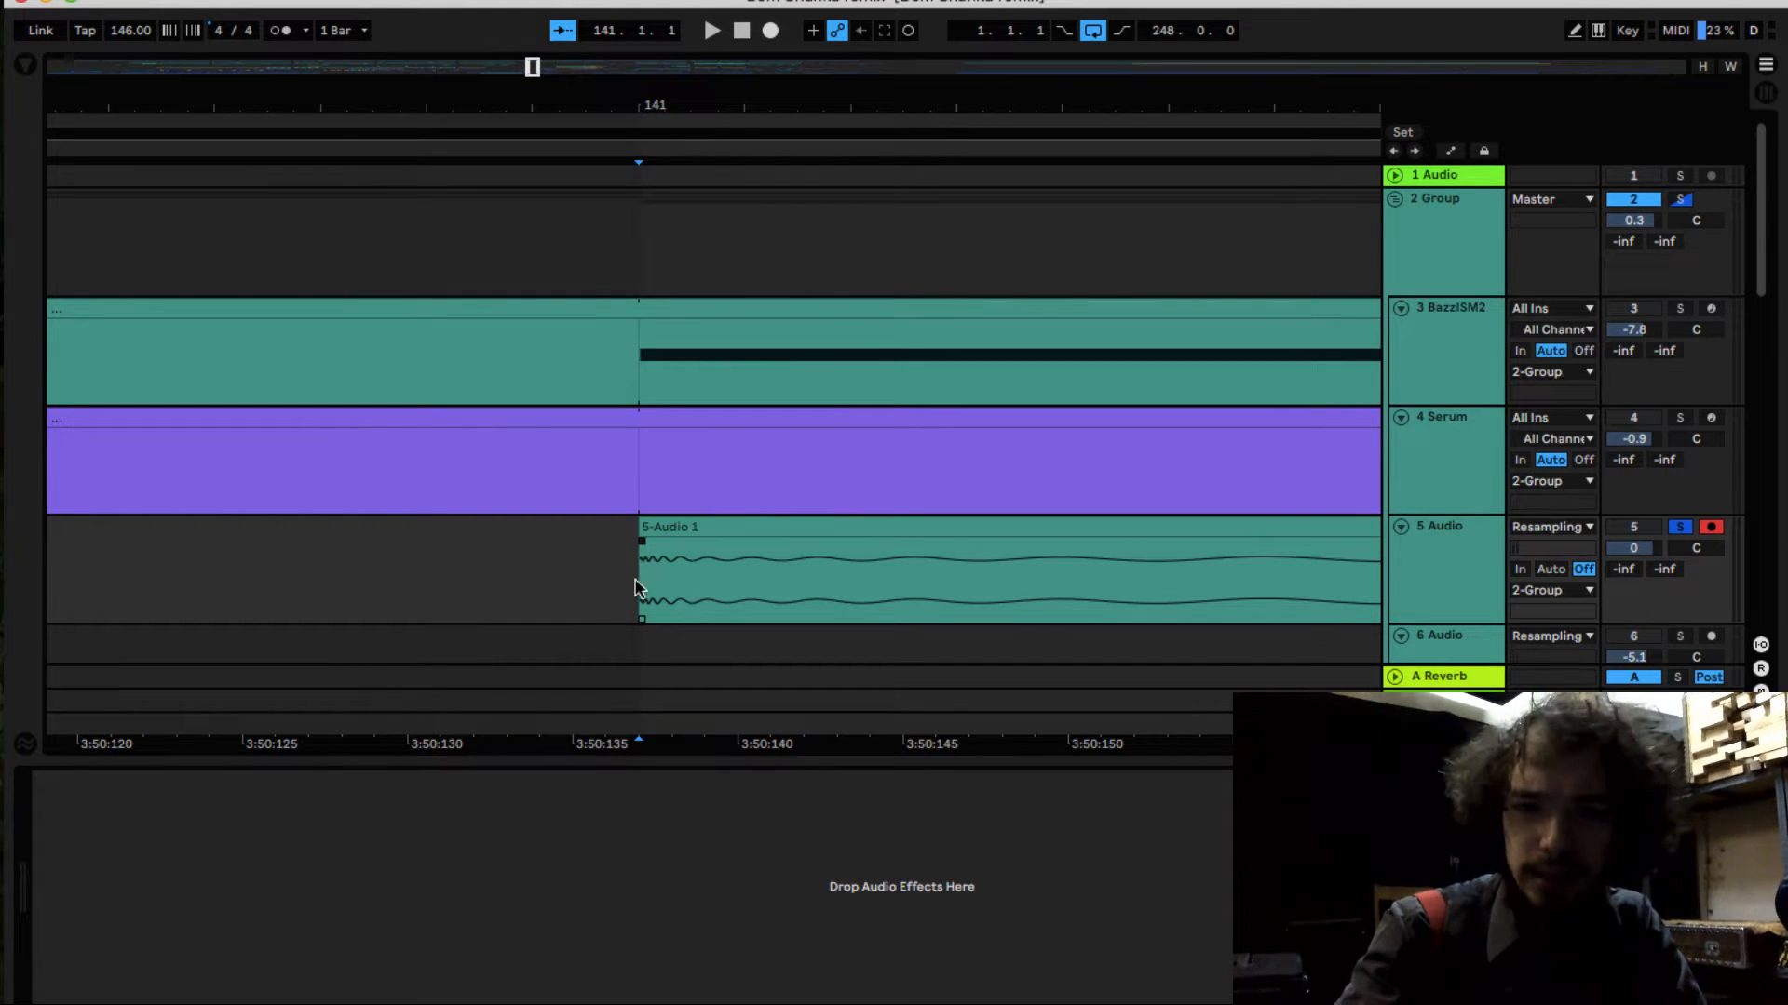
scroll(635, 573, up, 5)
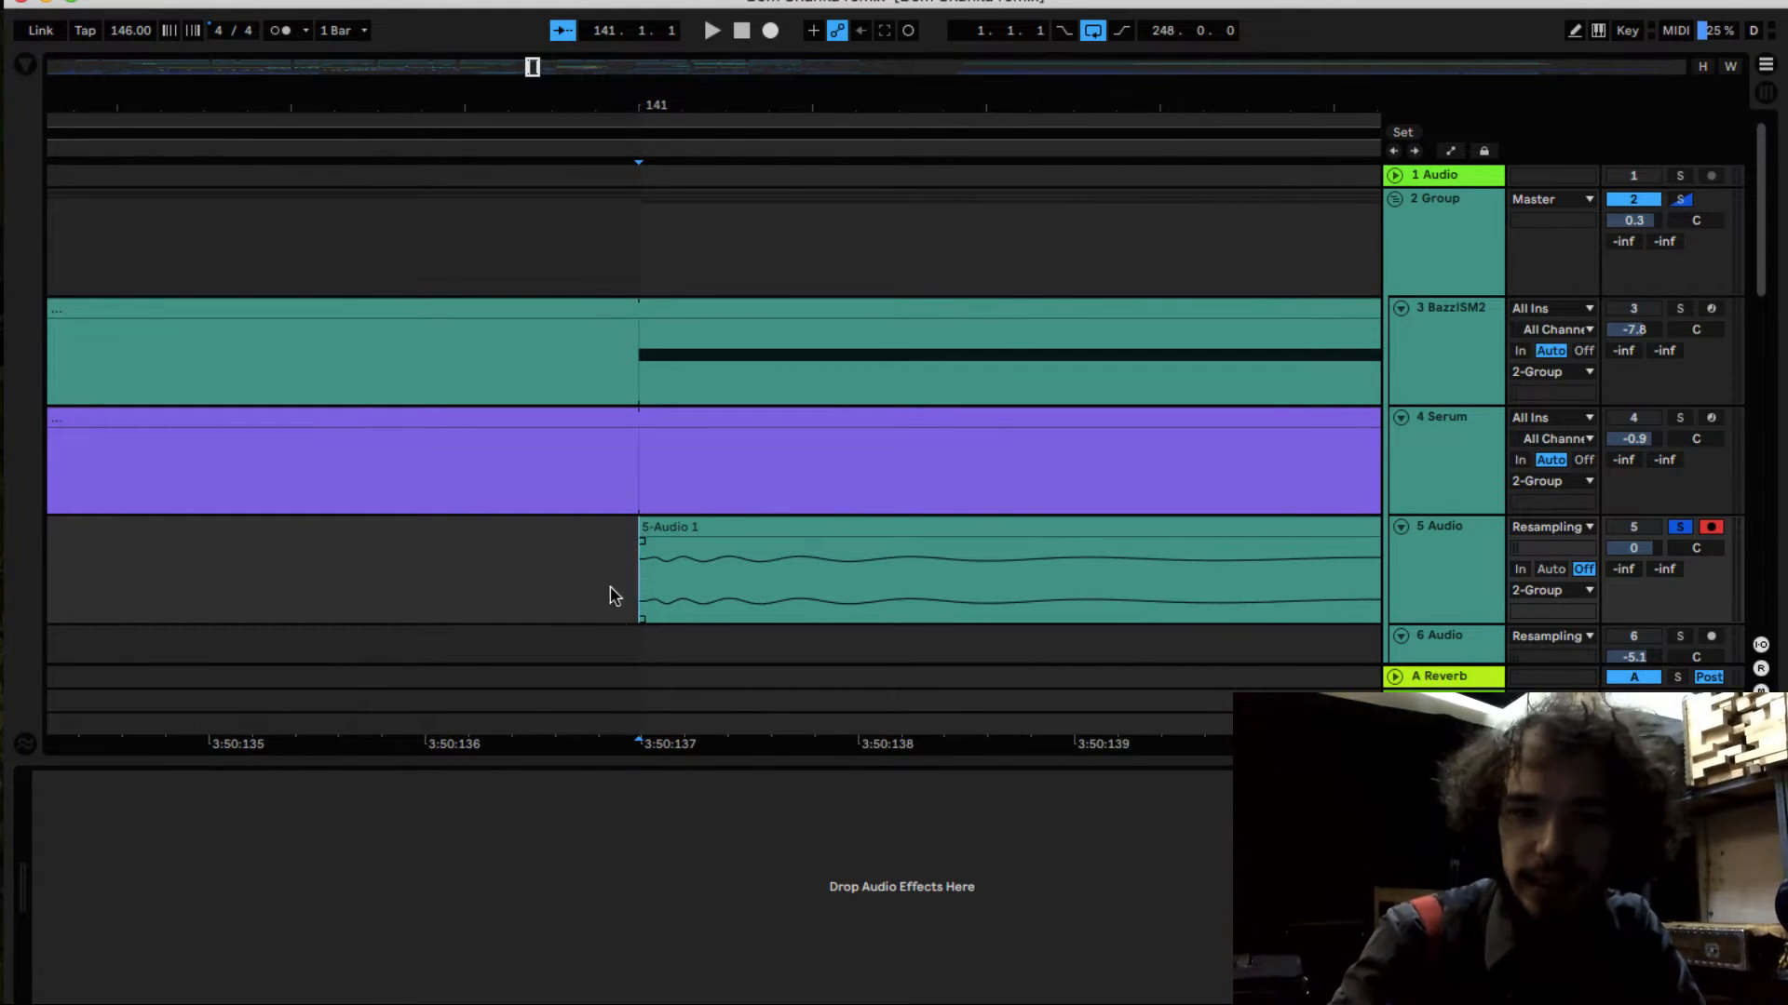
scroll(637, 574, down, 5)
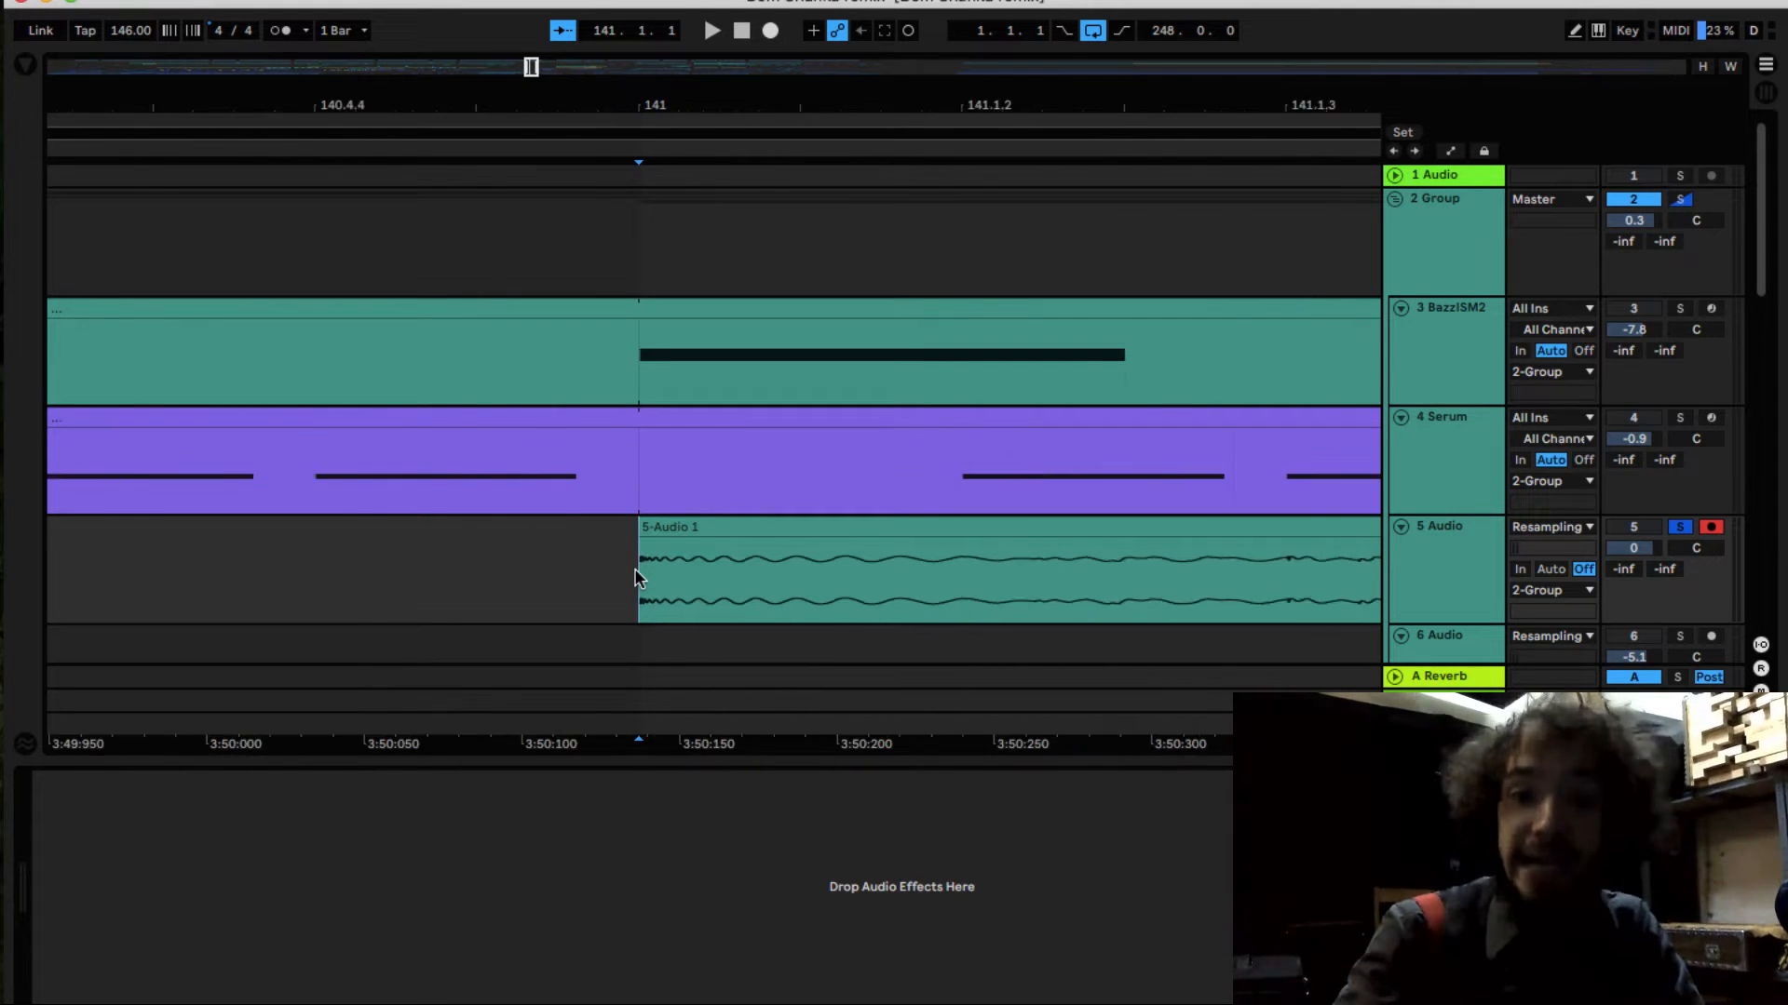
Step: Add the Delay audio effect to the track holding the recorded clip
scroll(639, 578, down, 10)
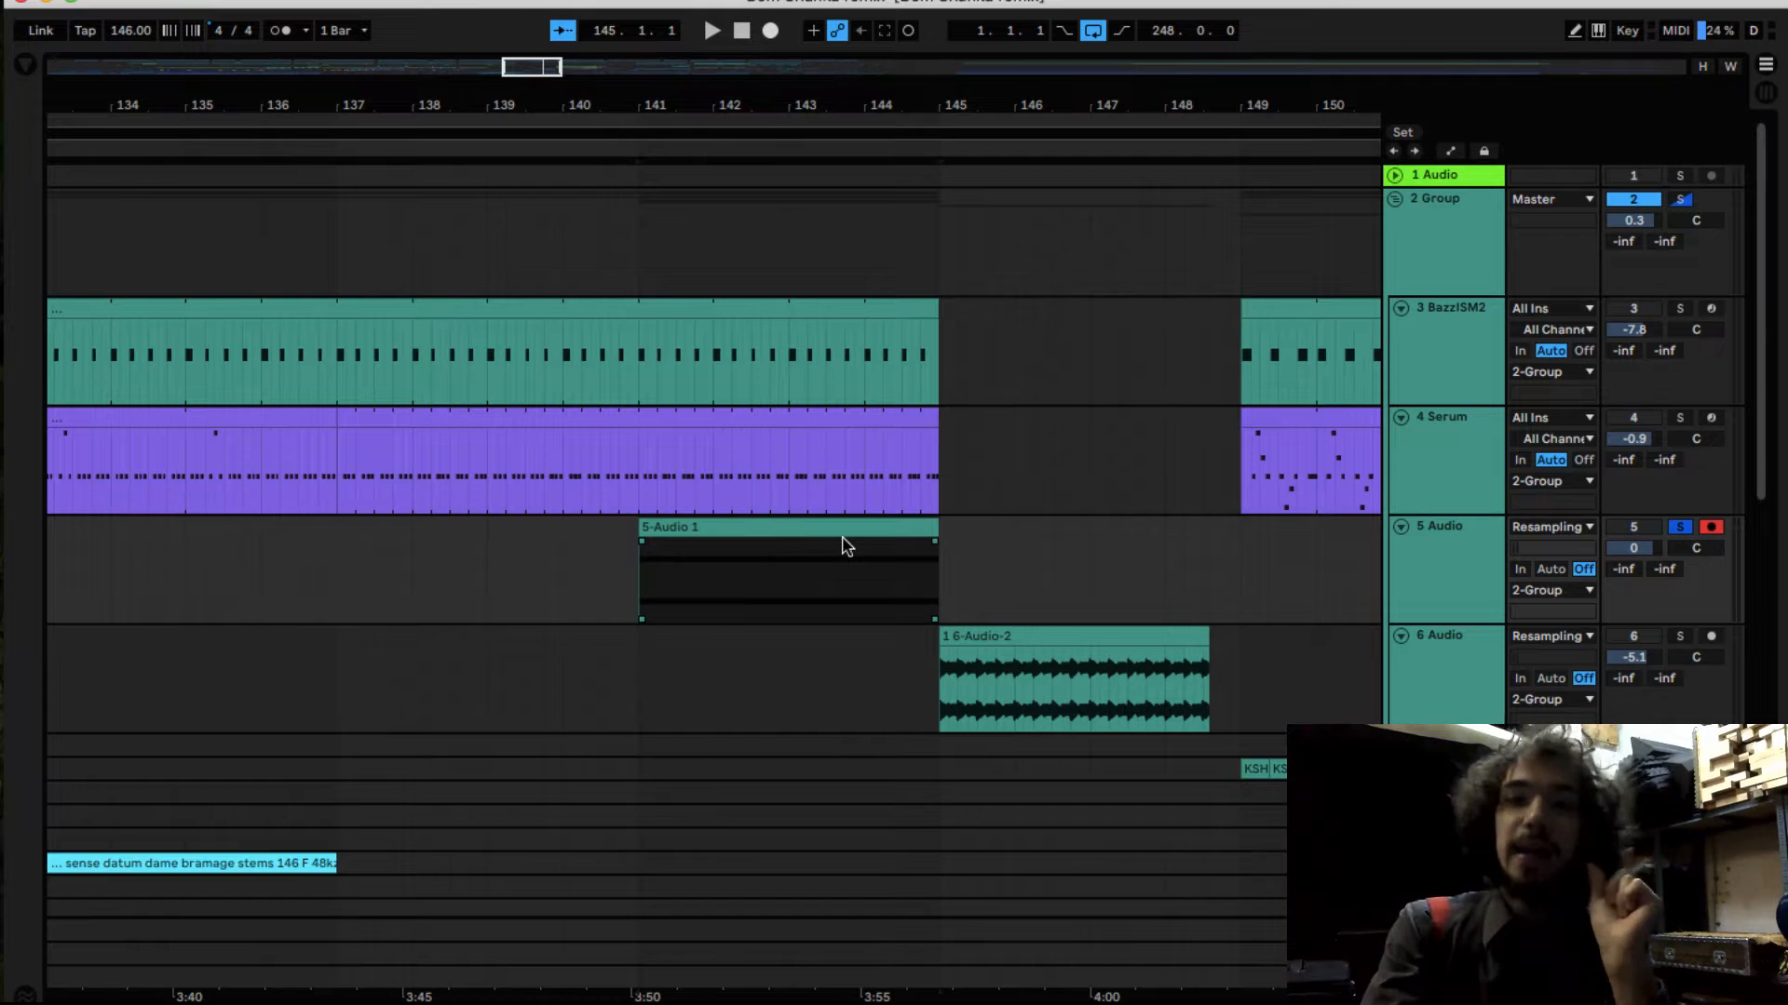
click(1468, 539)
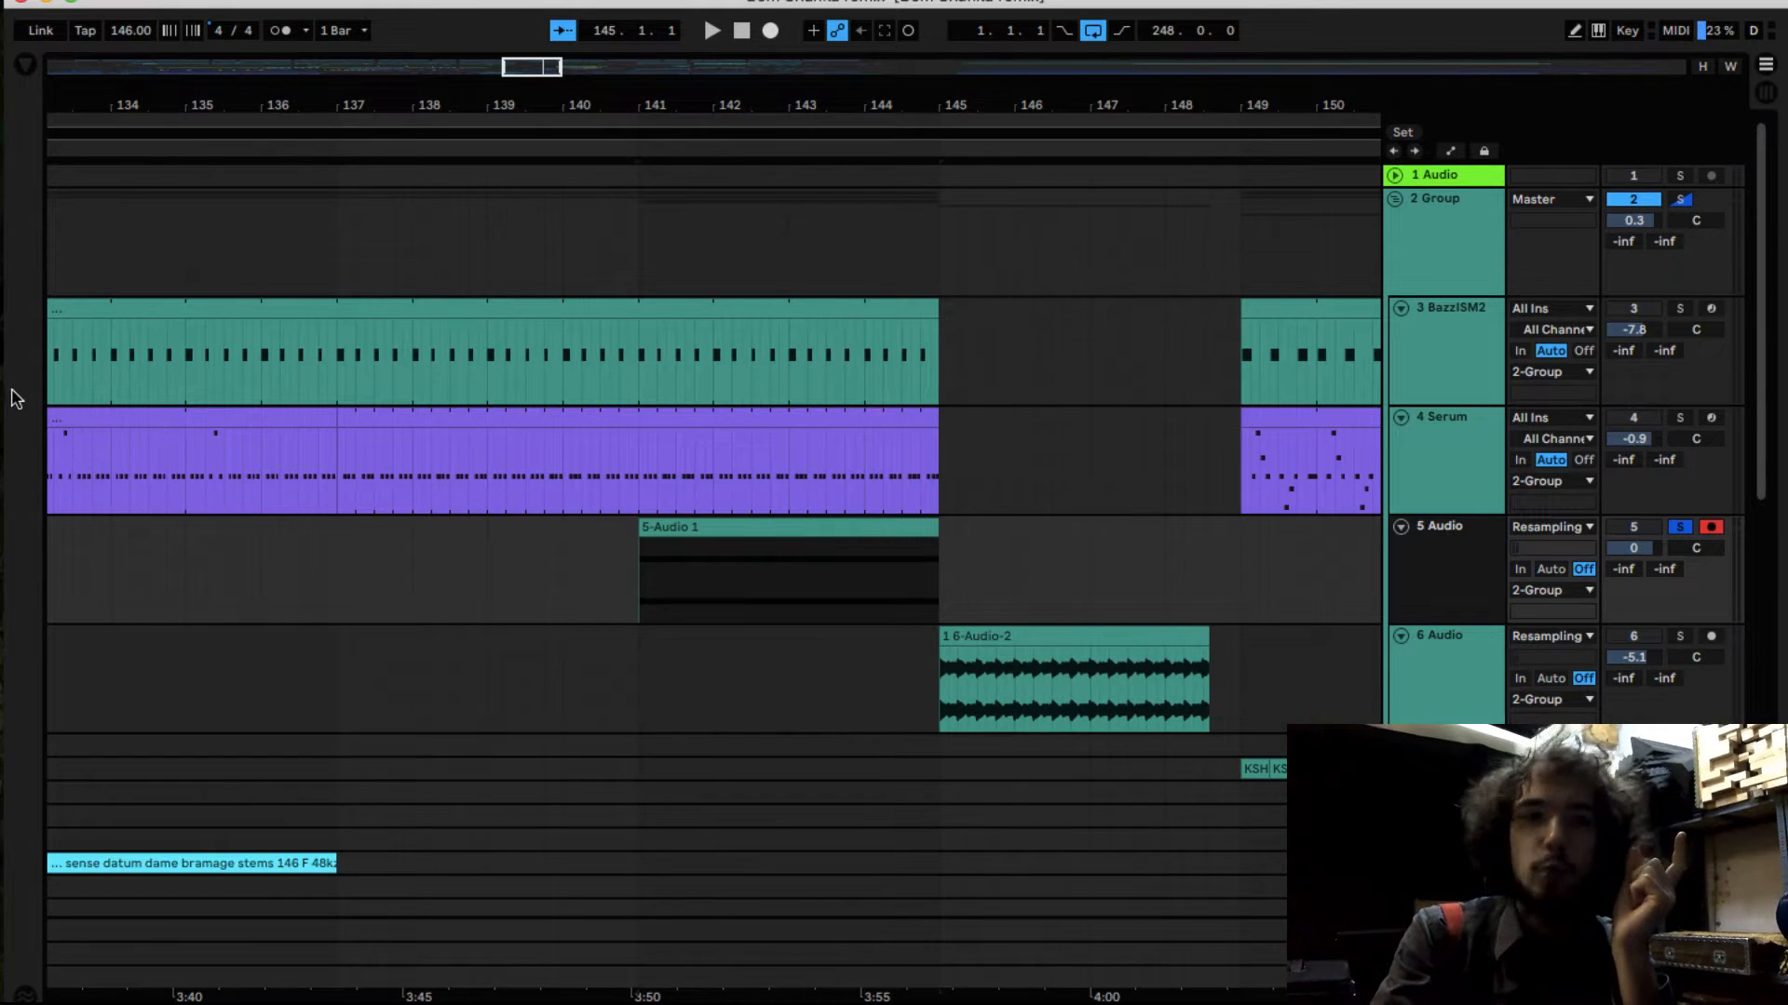
click(26, 67)
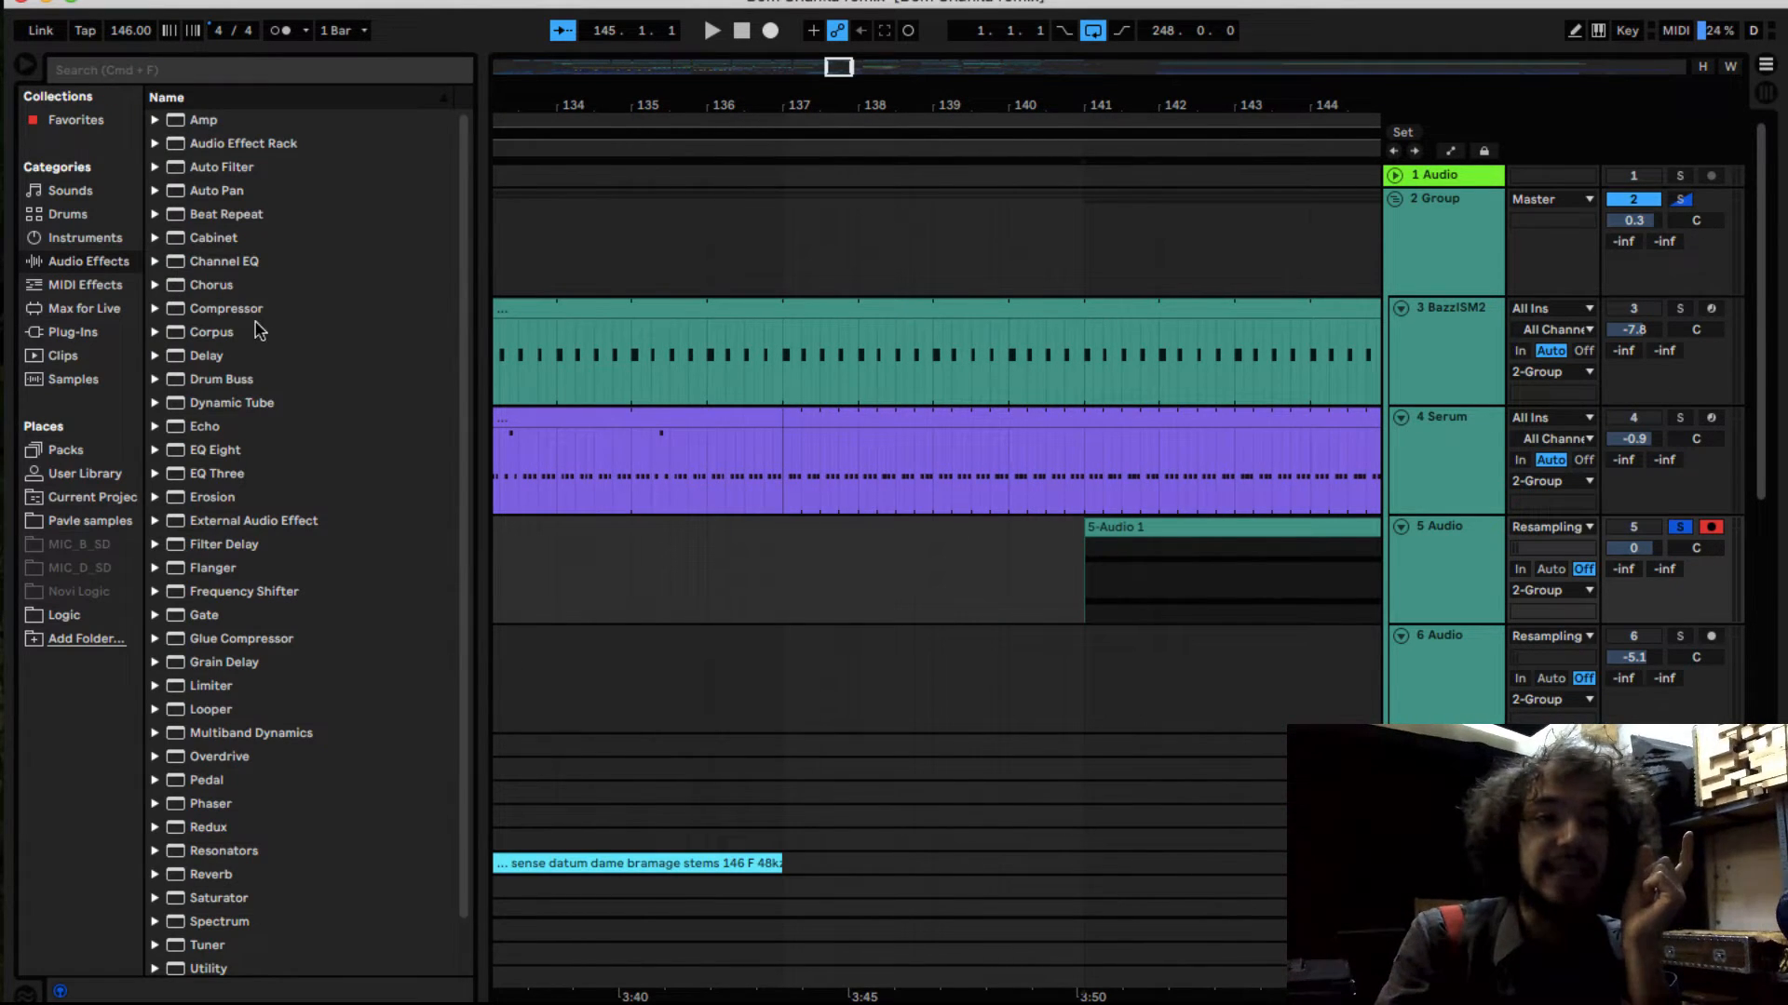
double_click(212, 354)
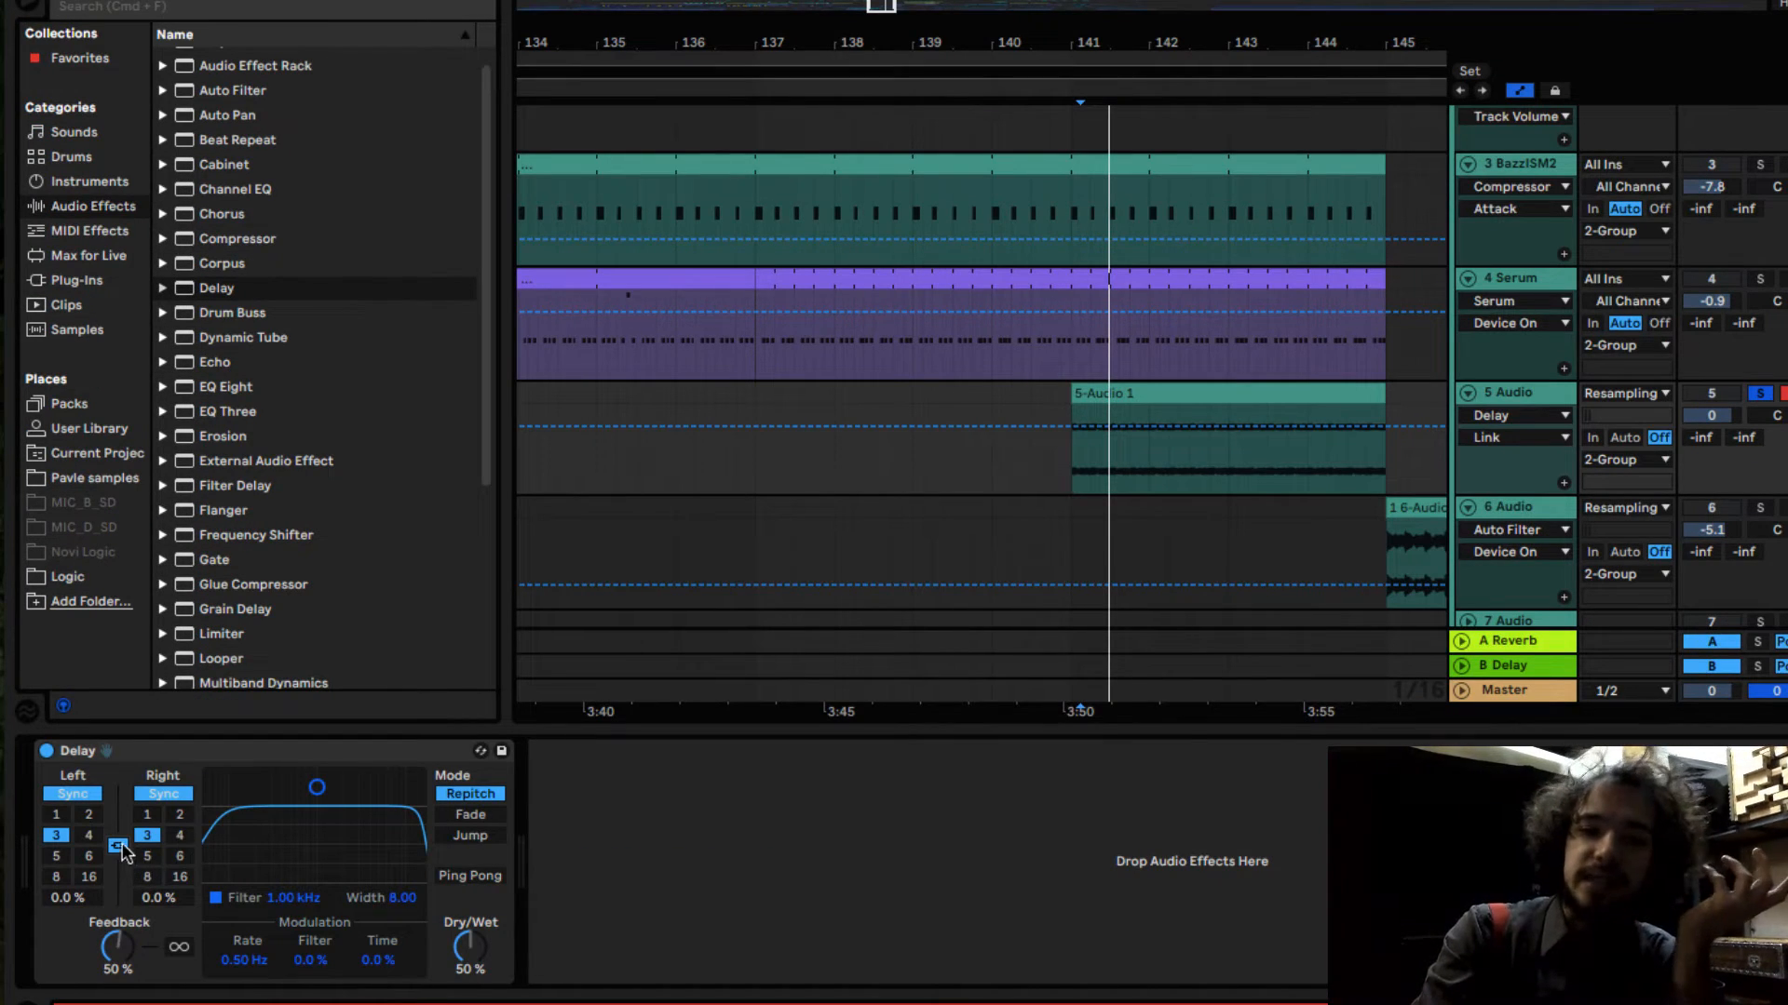
Step: Unlink the Delay's left and right channels and switch both from Sync to Time mode
click(119, 846)
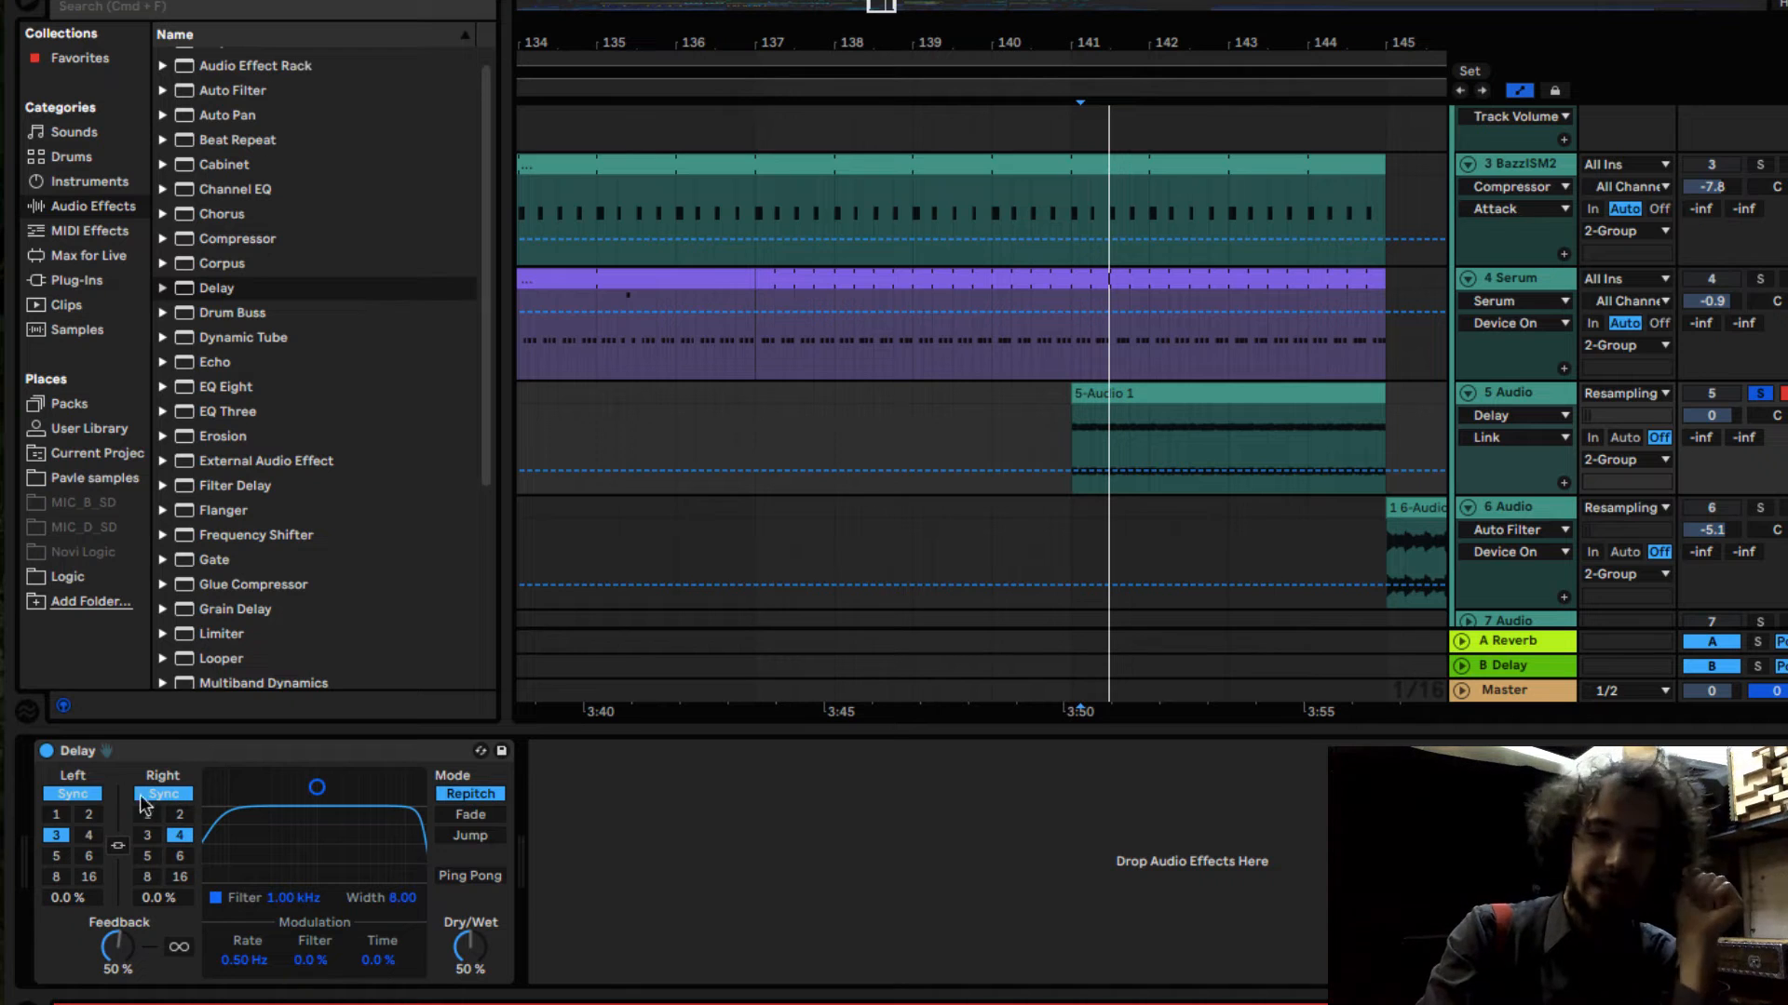
click(73, 795)
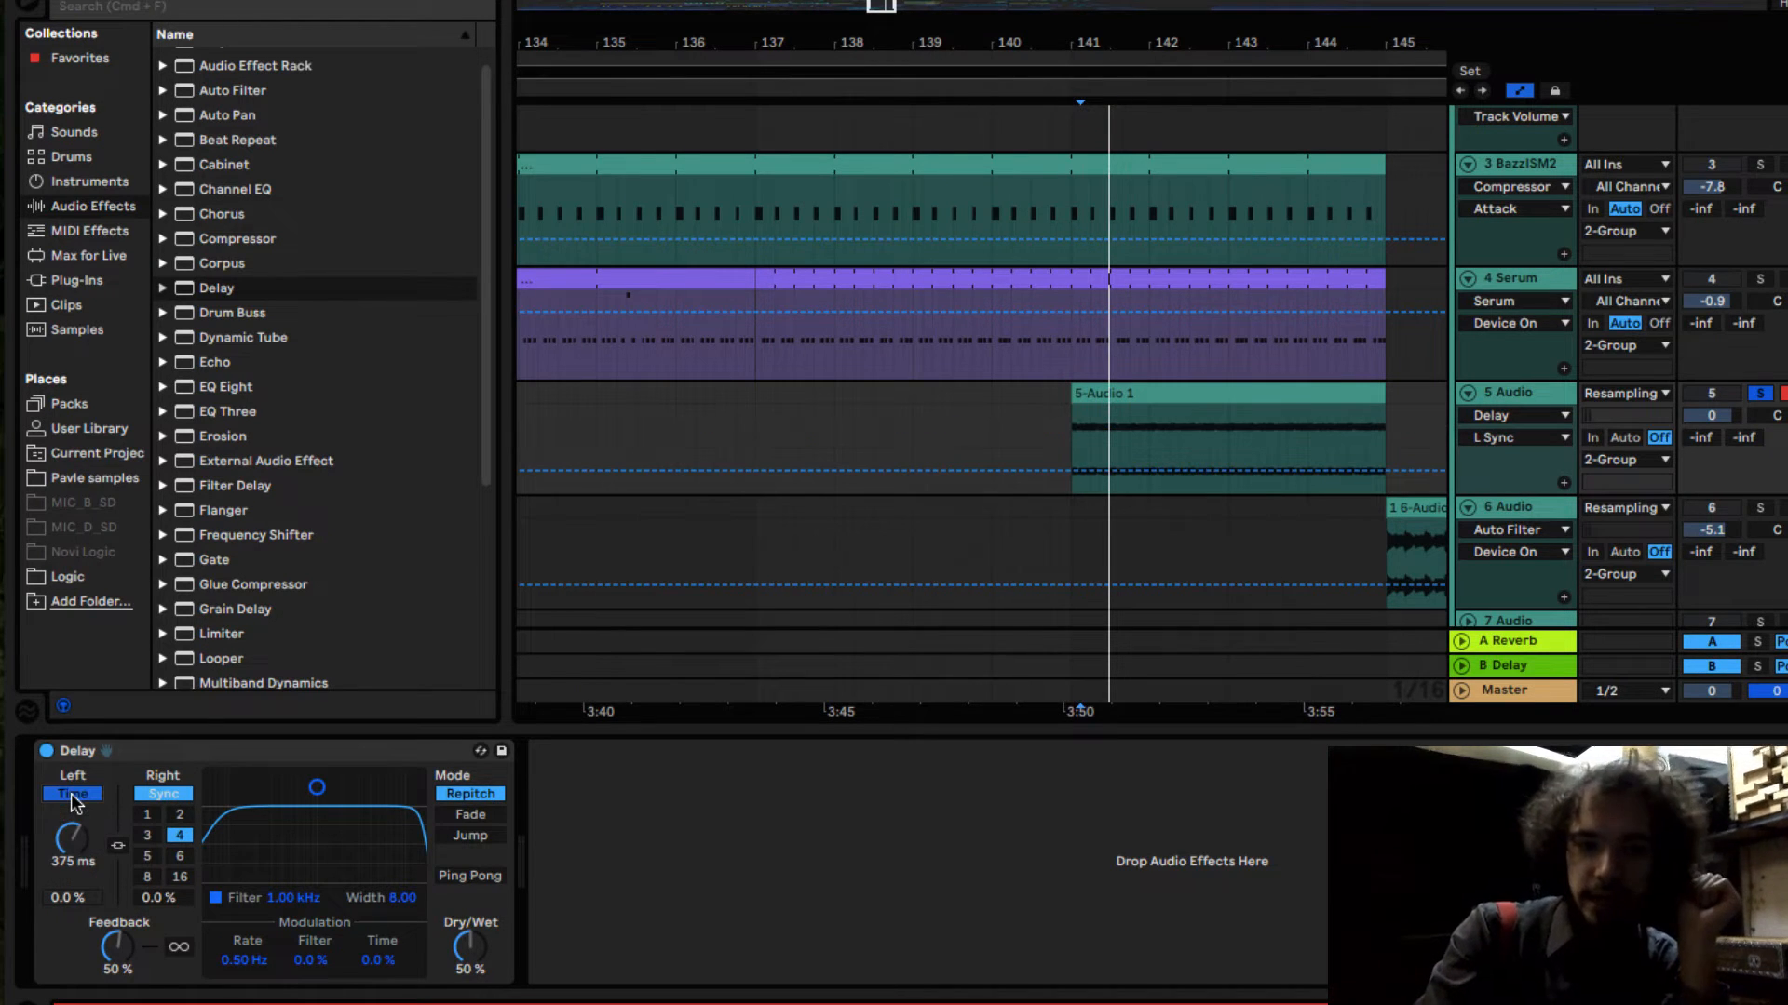
click(163, 796)
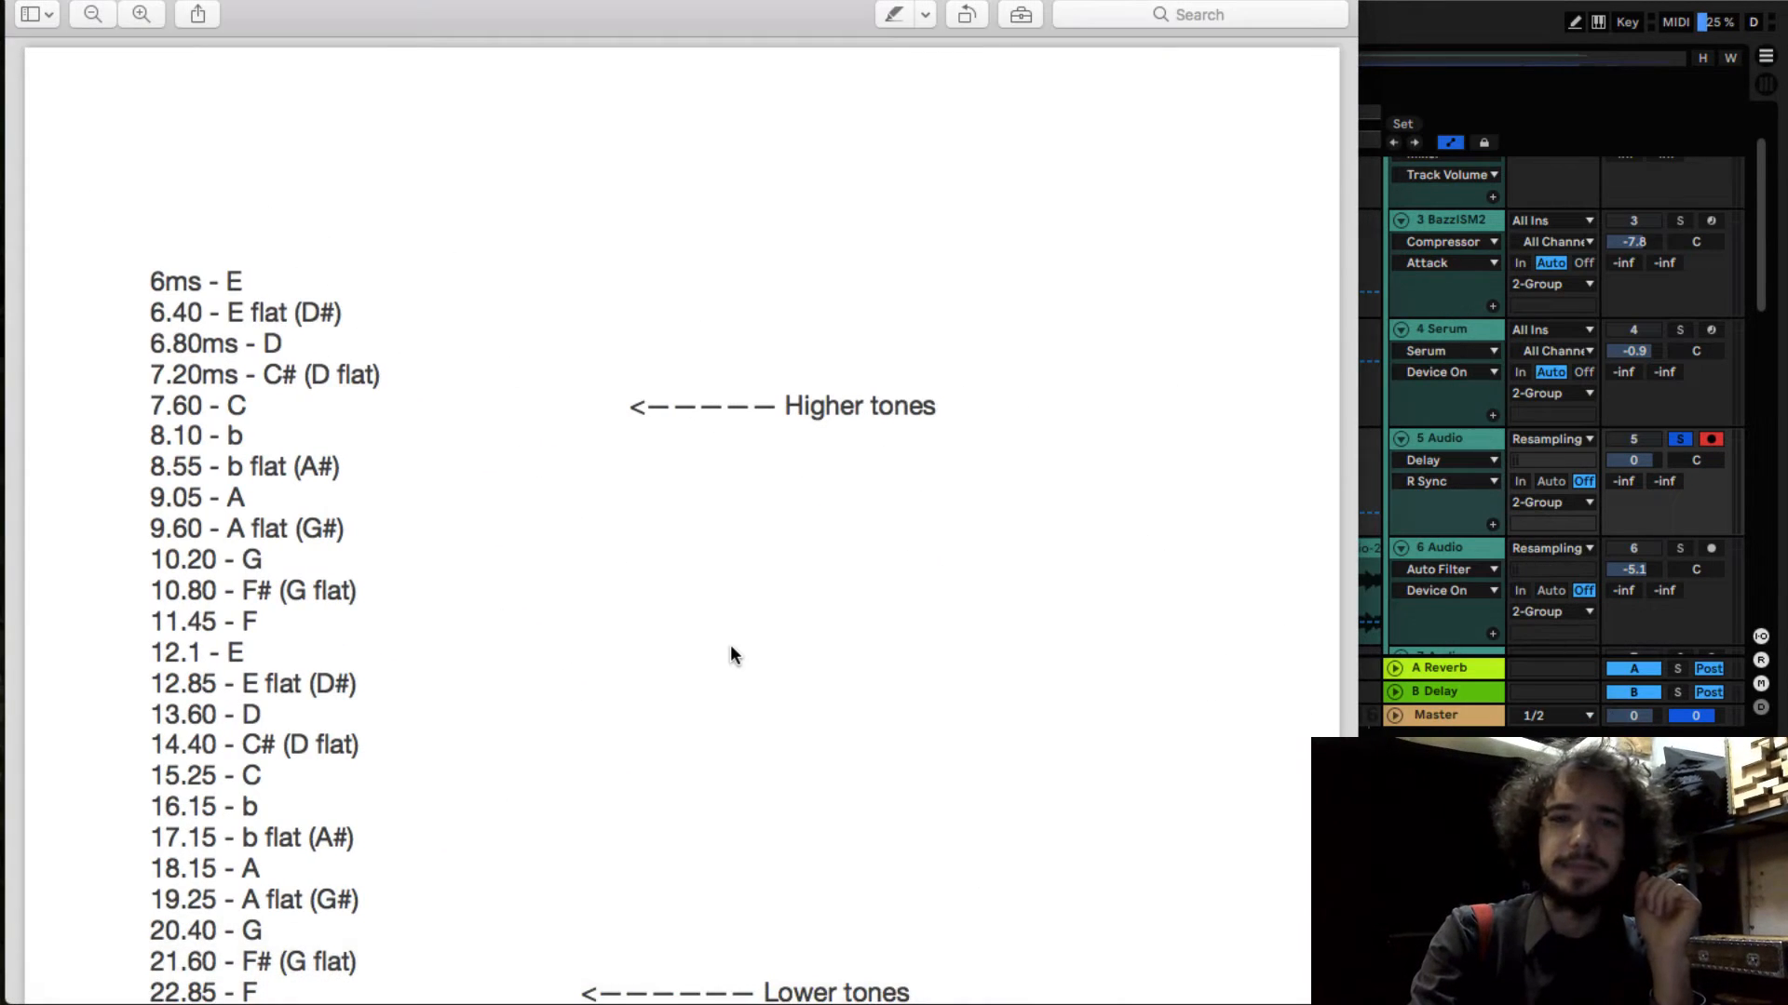
Step: Find the higher F in the note chart and set the Delay's left time to its 11.45 ms value
scroll(477, 558, down, 1)
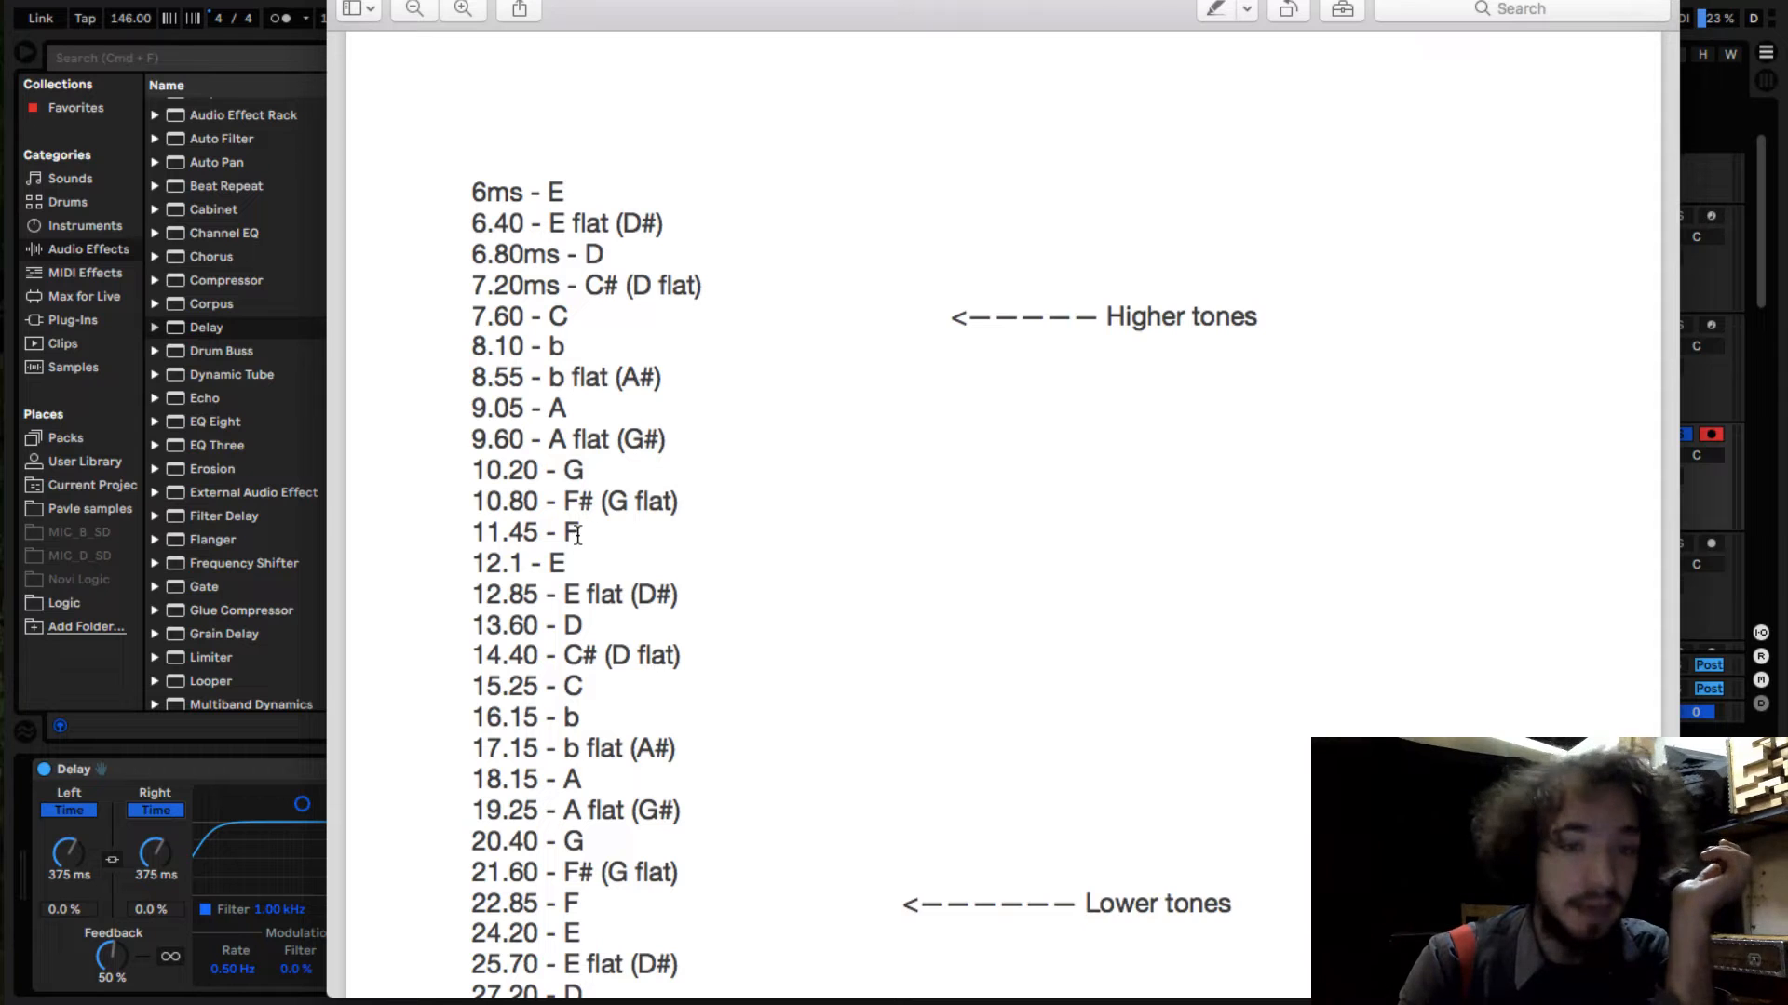
drag(577, 535, 472, 527)
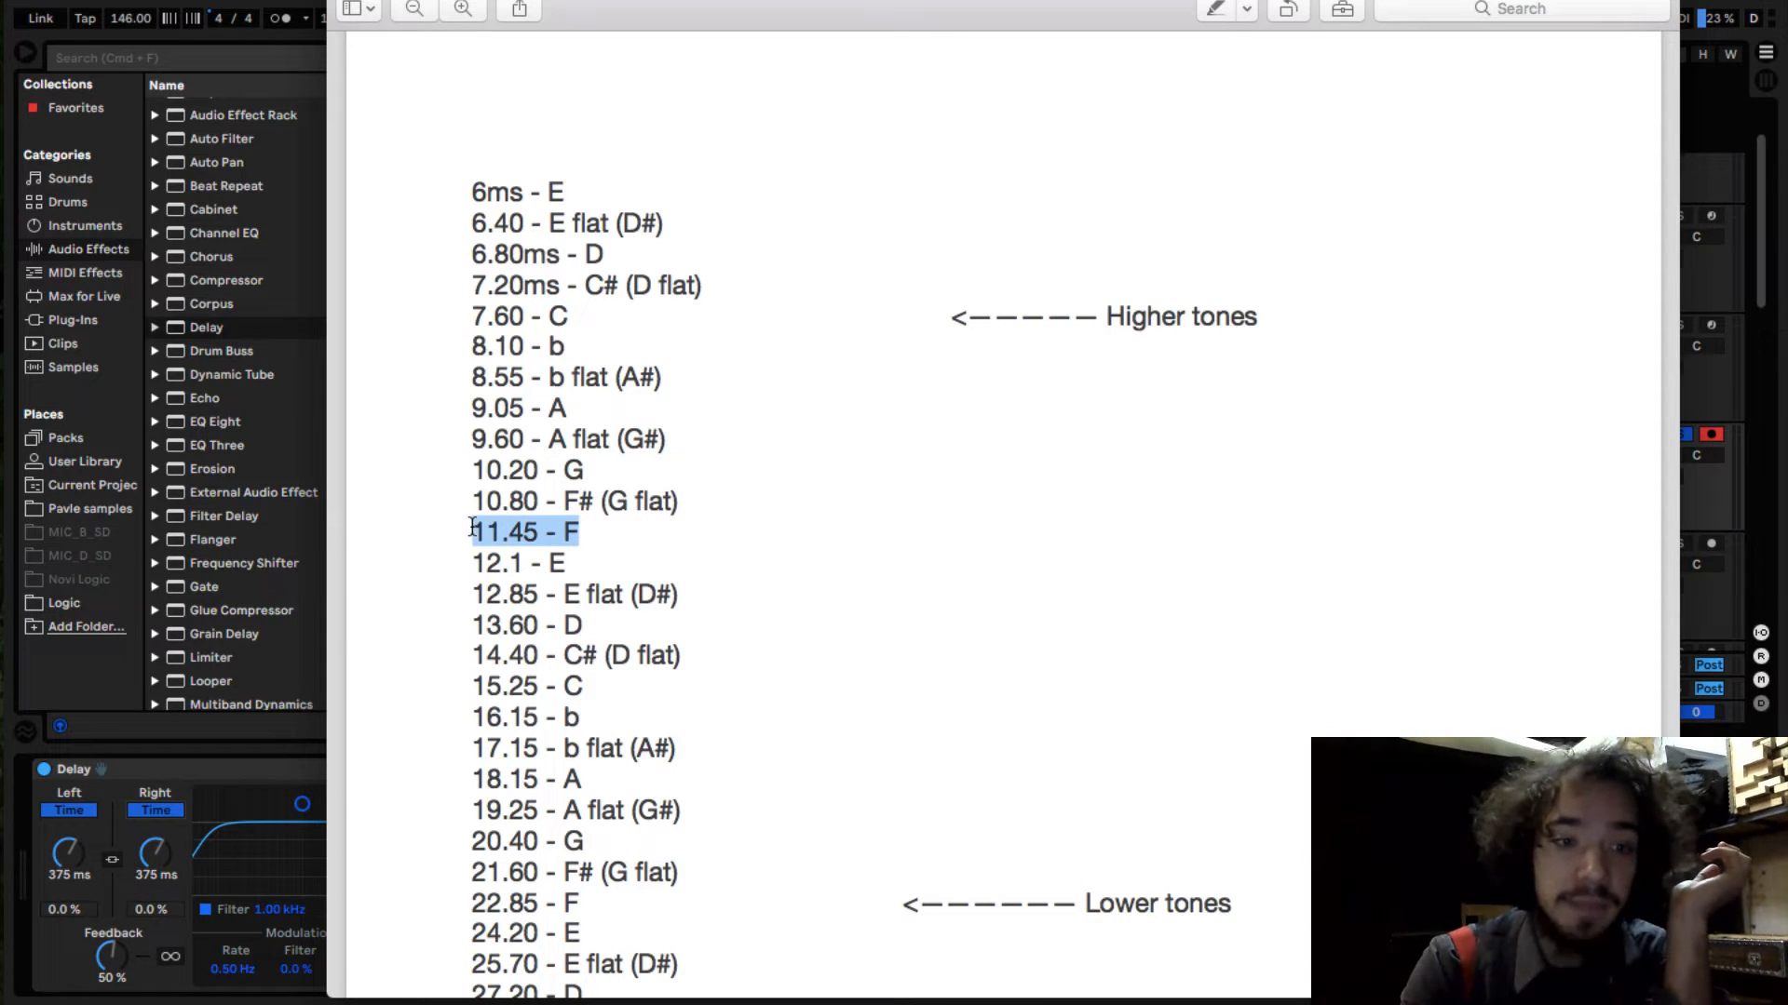
click(142, 775)
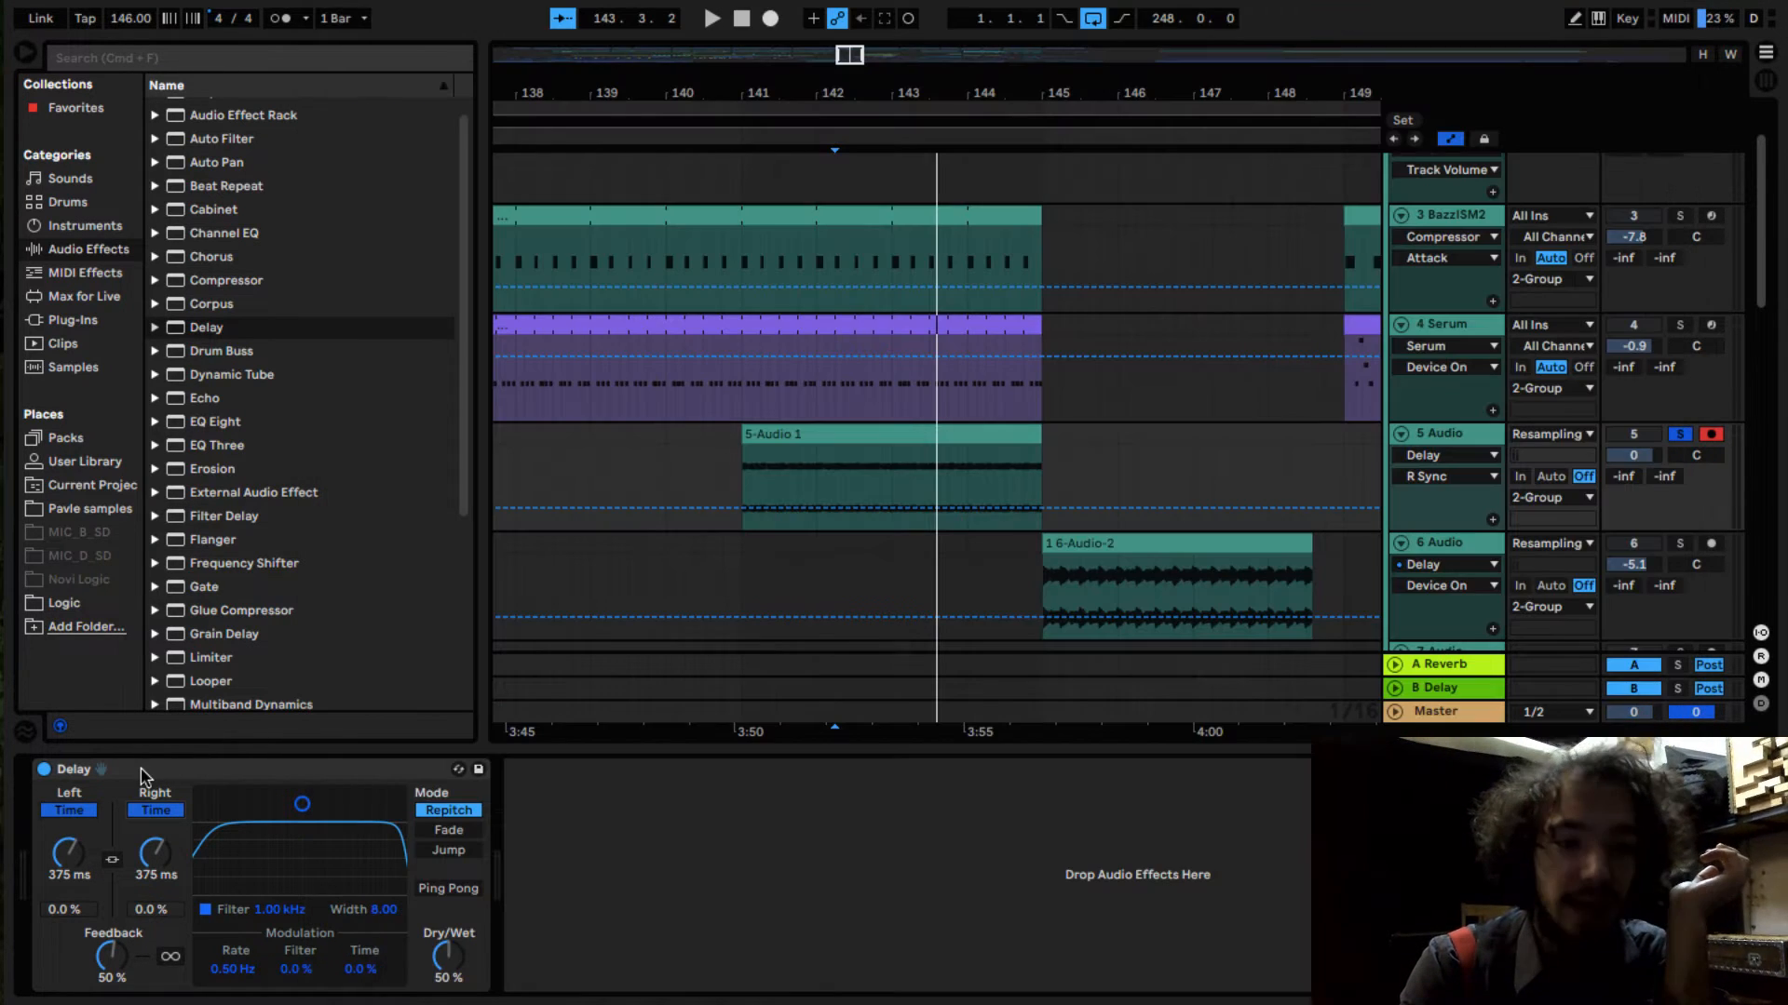
click(70, 875)
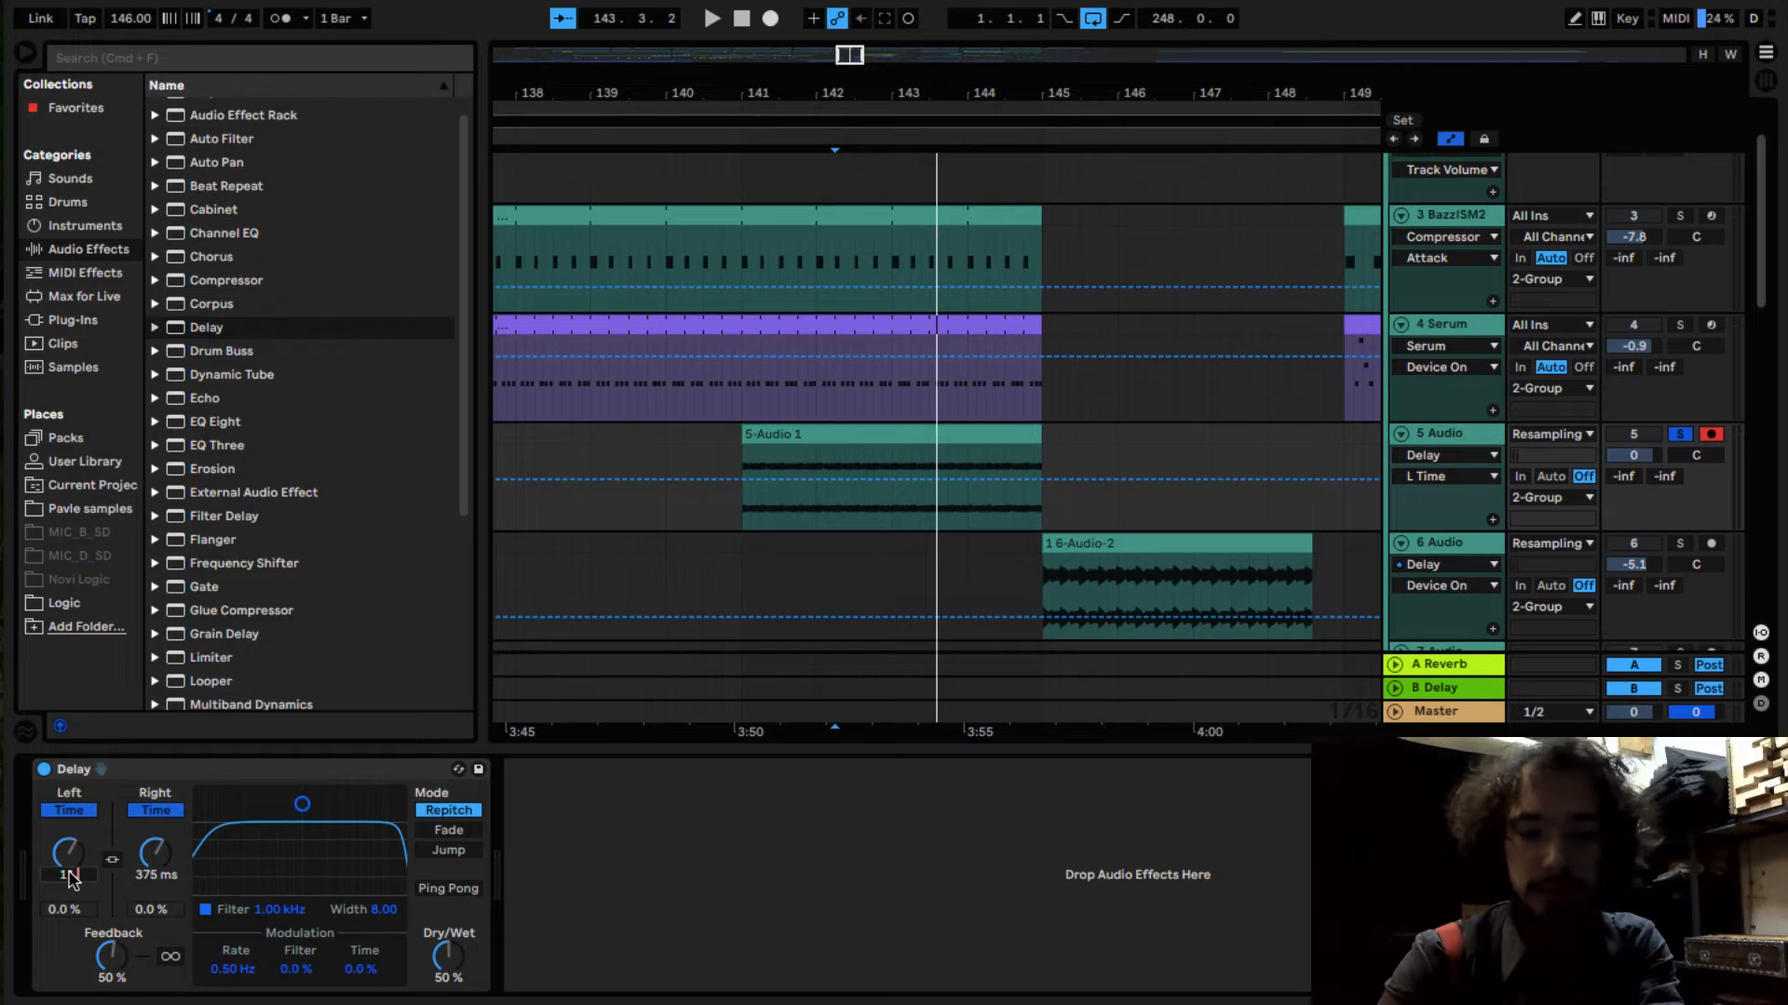
key(Return)
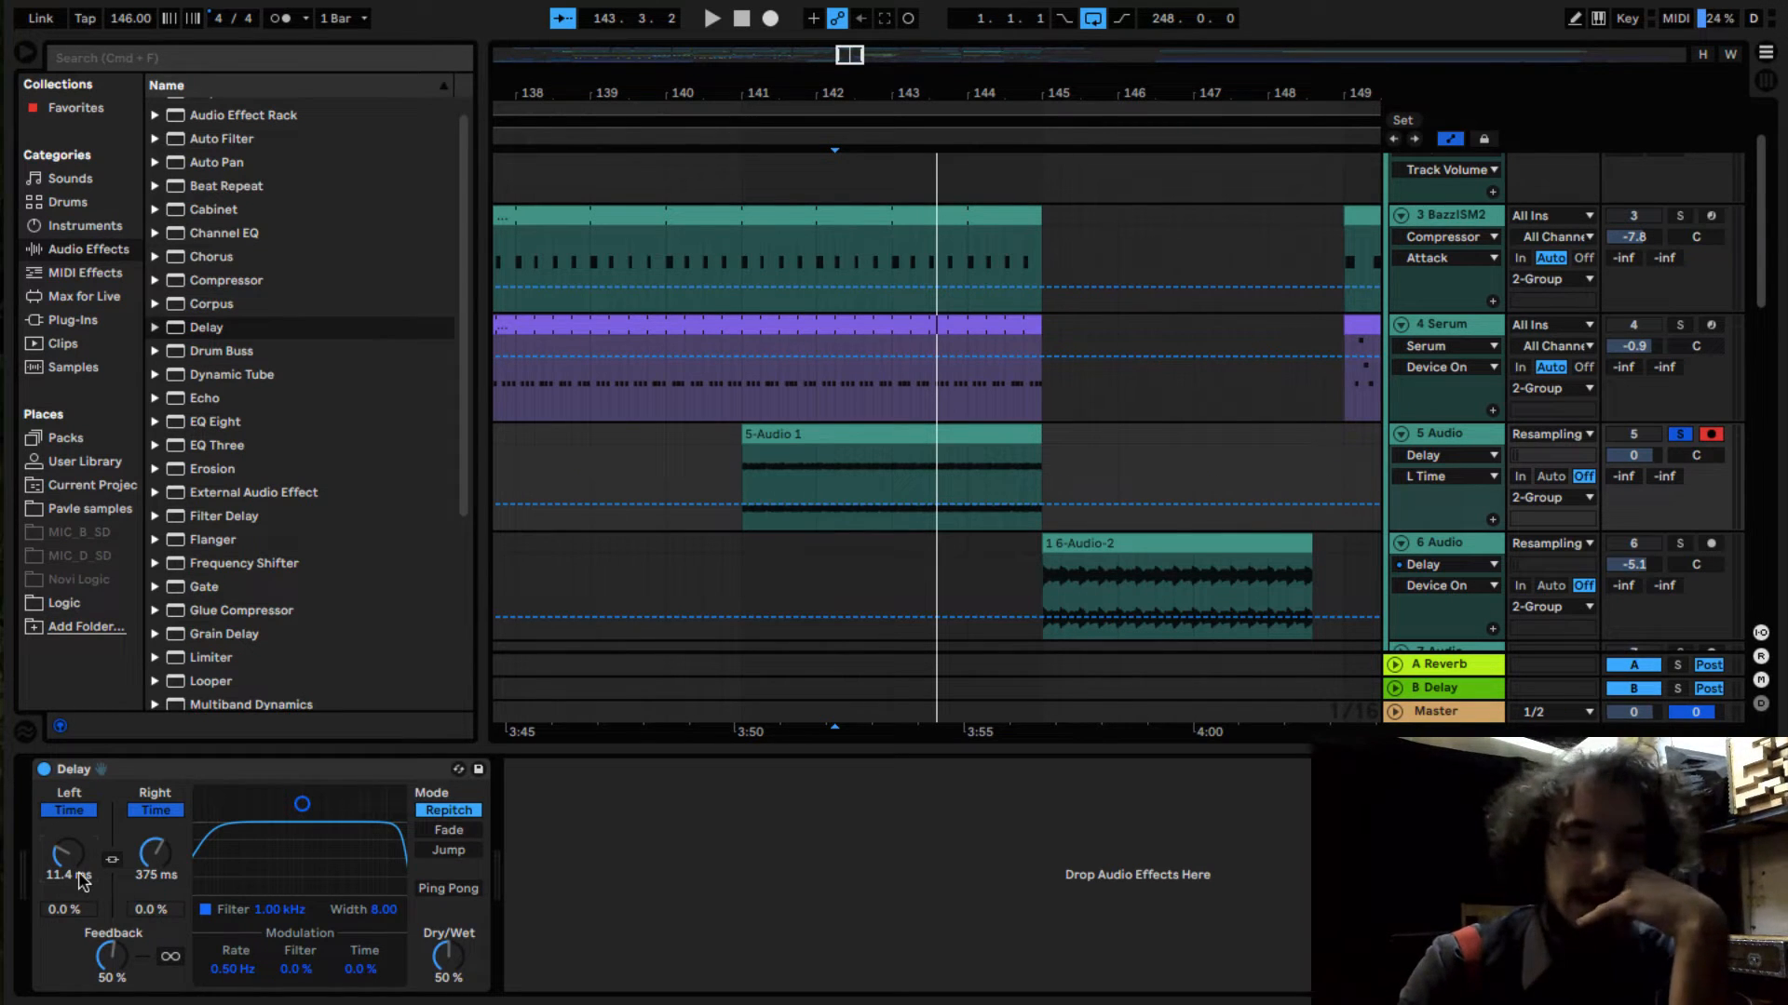
Step: Play the clip while sweeping the Delay's right time to hear how it changes the pitch
drag(155, 852, 154, 926)
key(space)
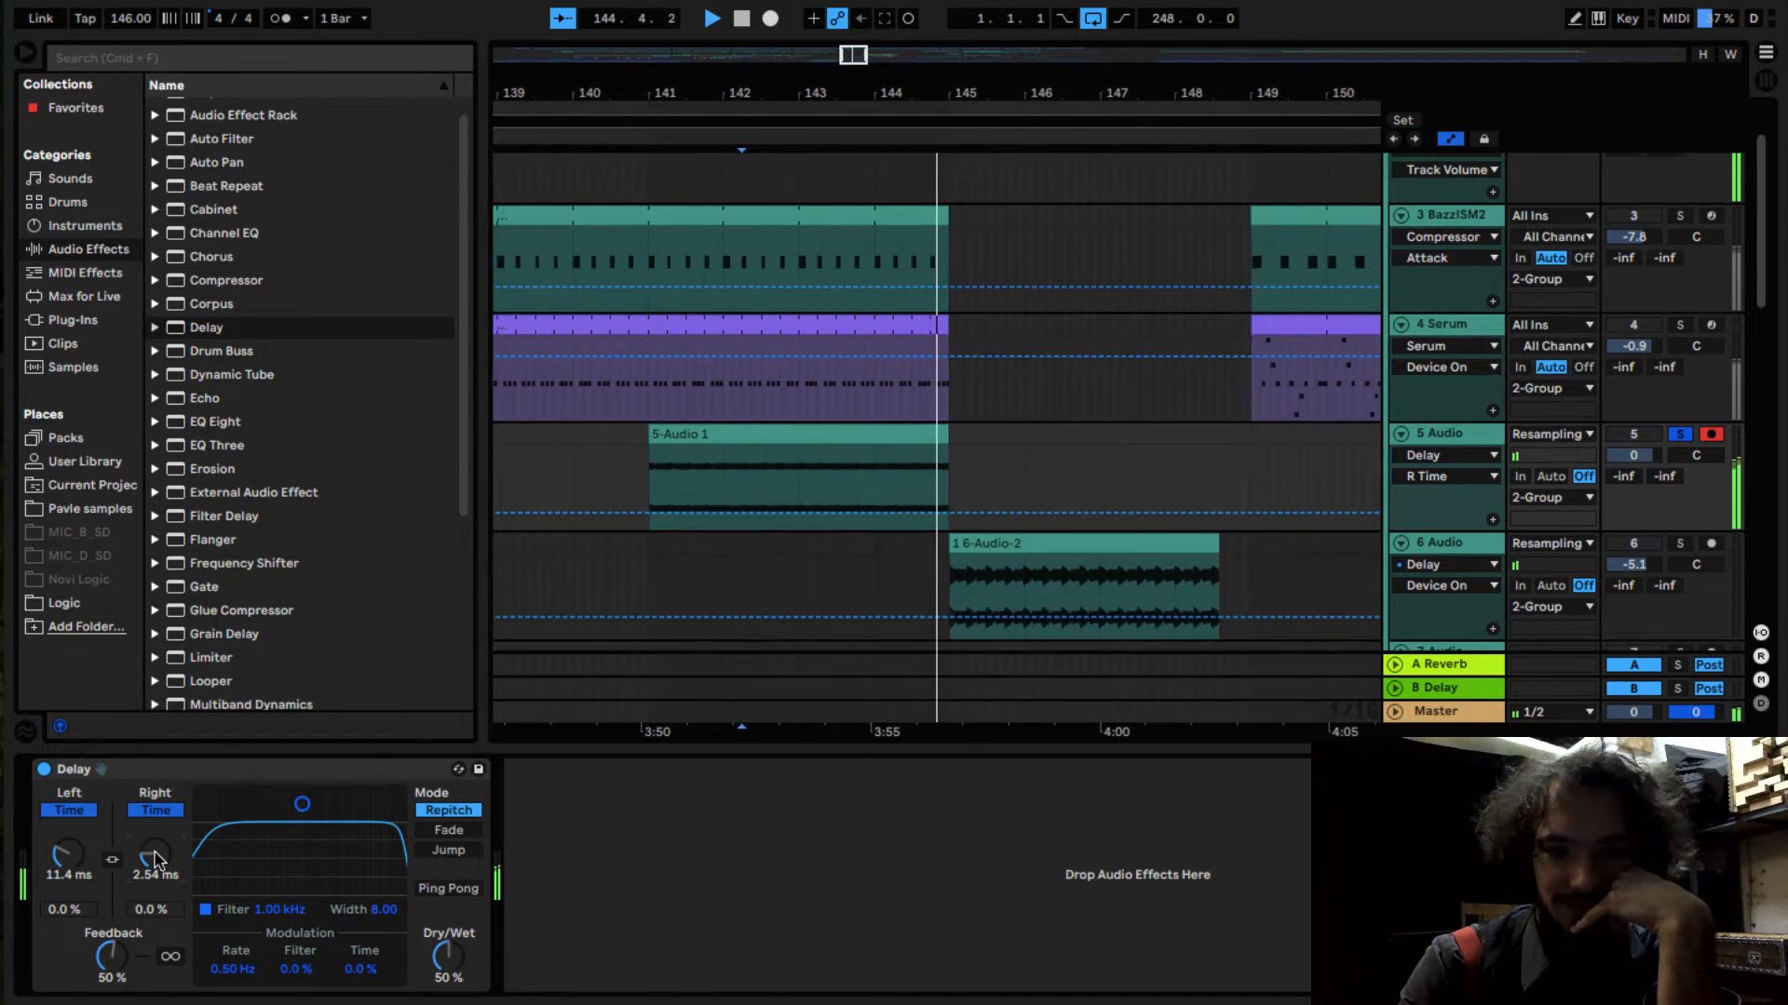
key(space)
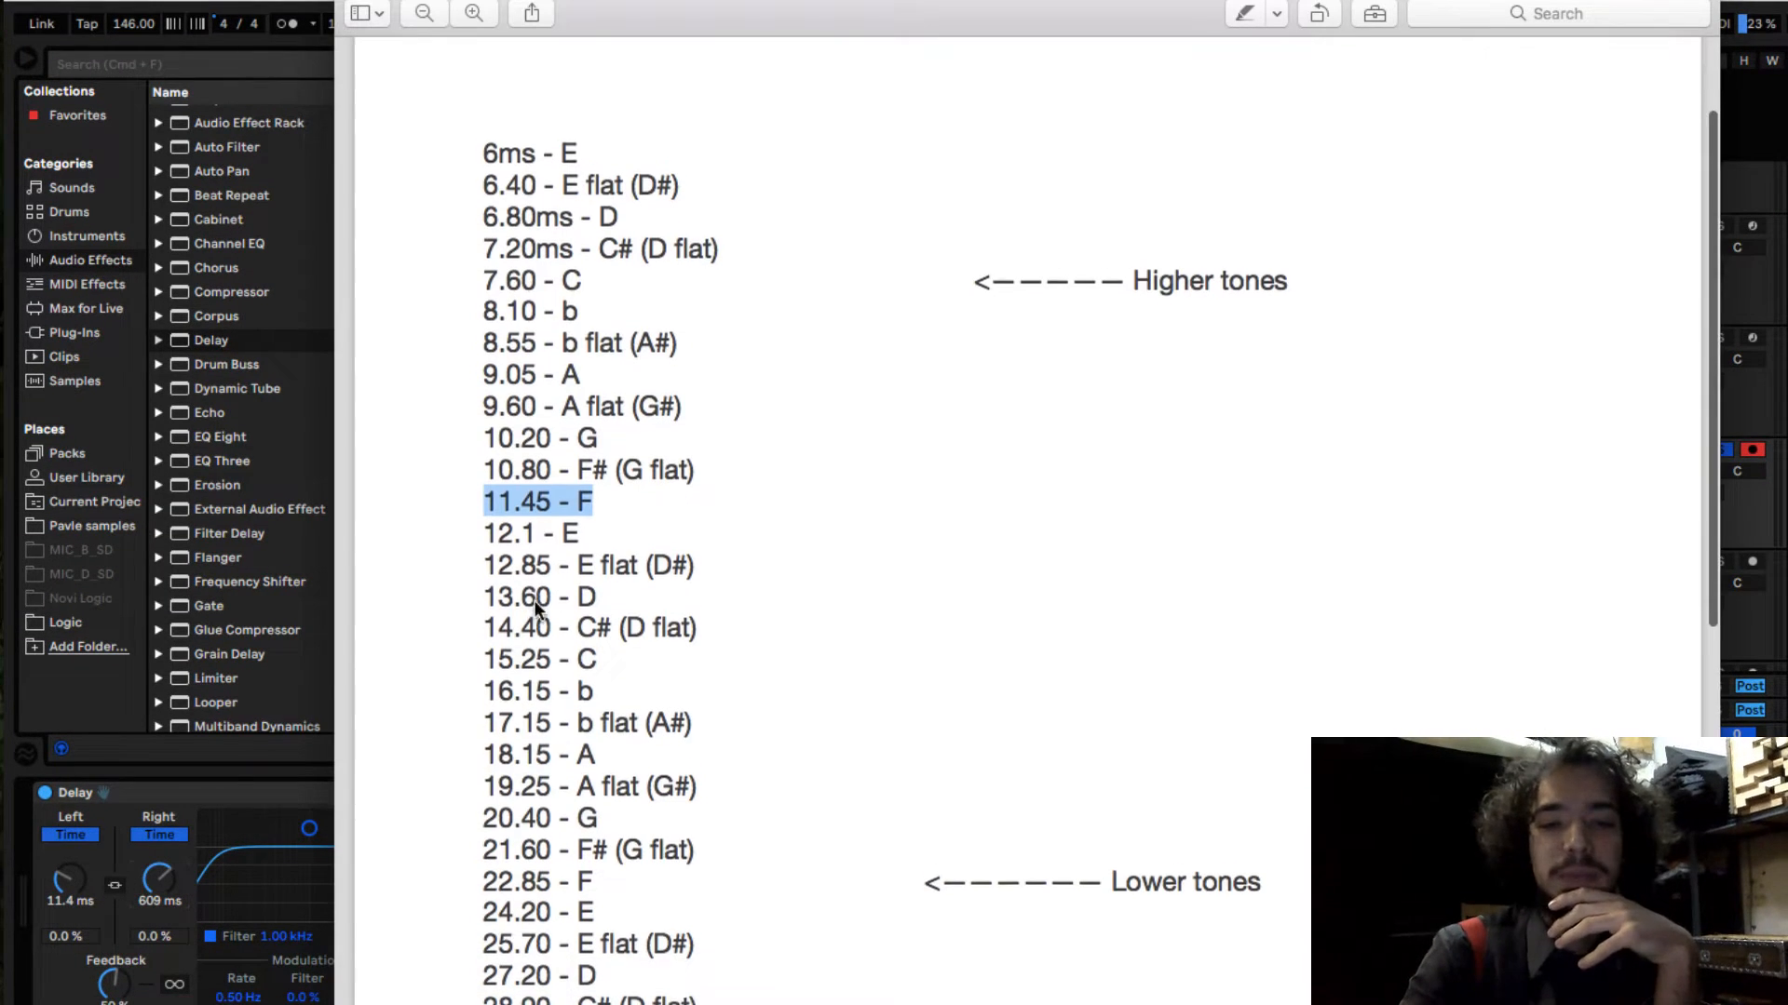
Step: Find the lower F in the note chart and set the Delay's right time to its 22.85 ms value
scroll(533, 606, down, 1)
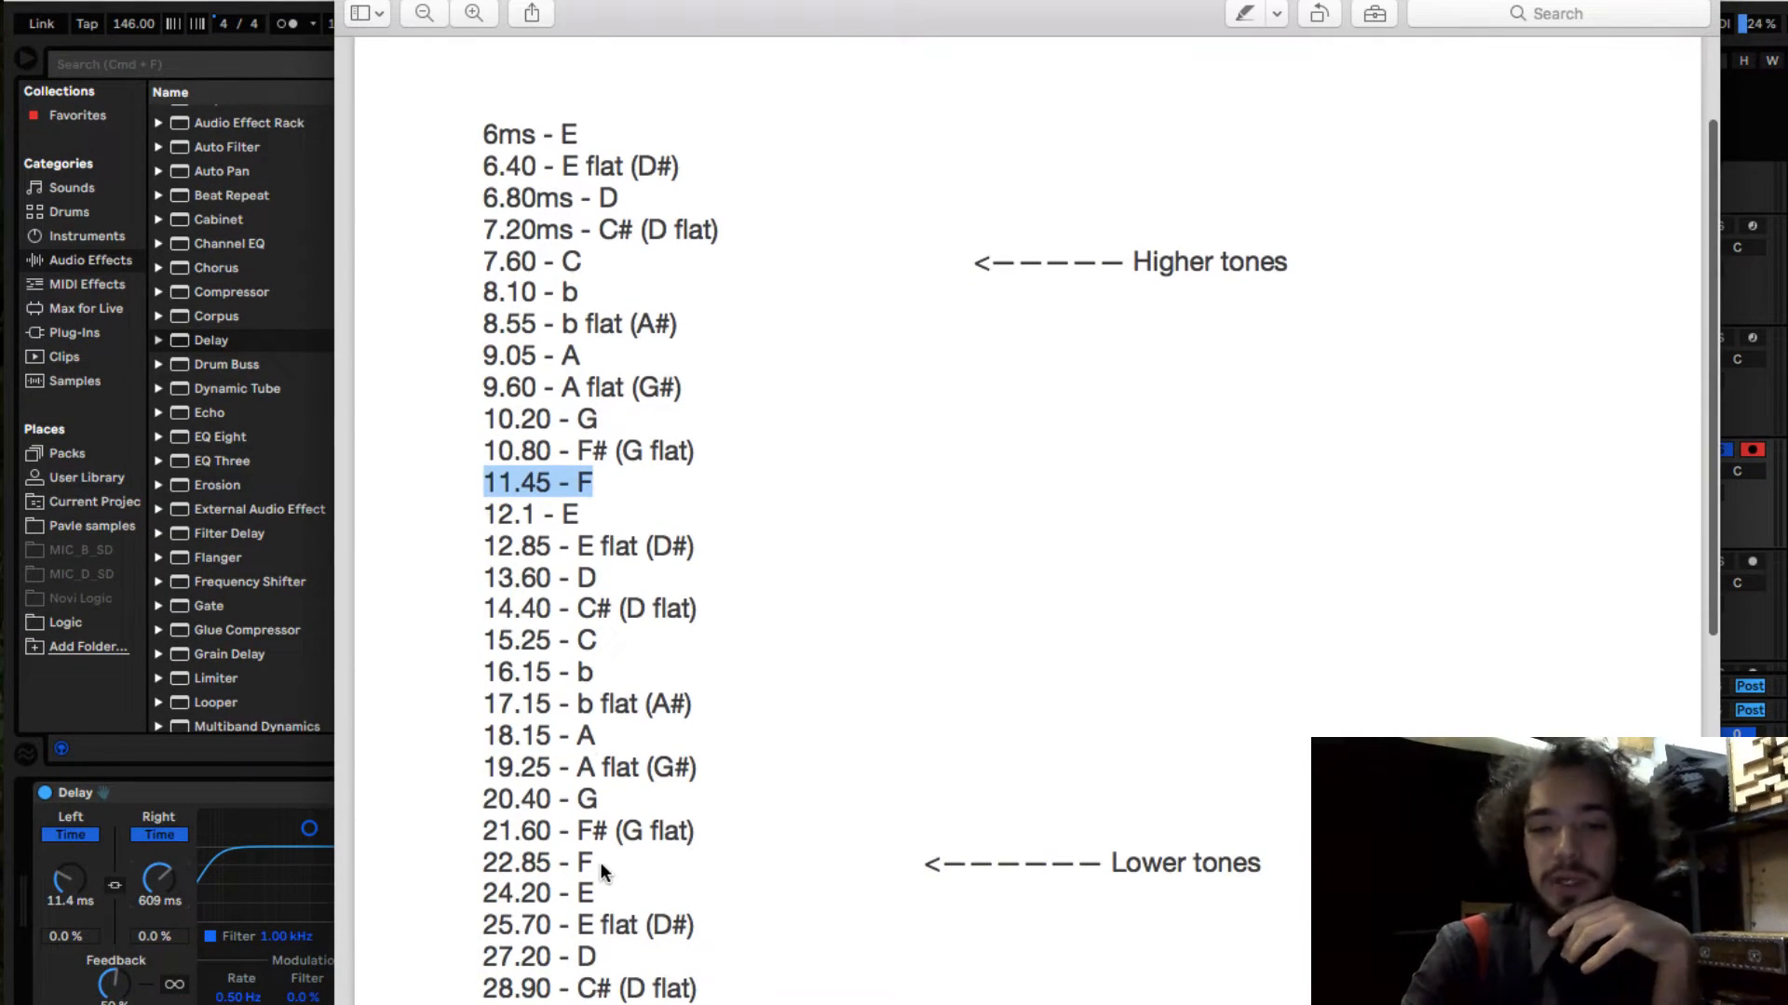
drag(596, 863, 481, 863)
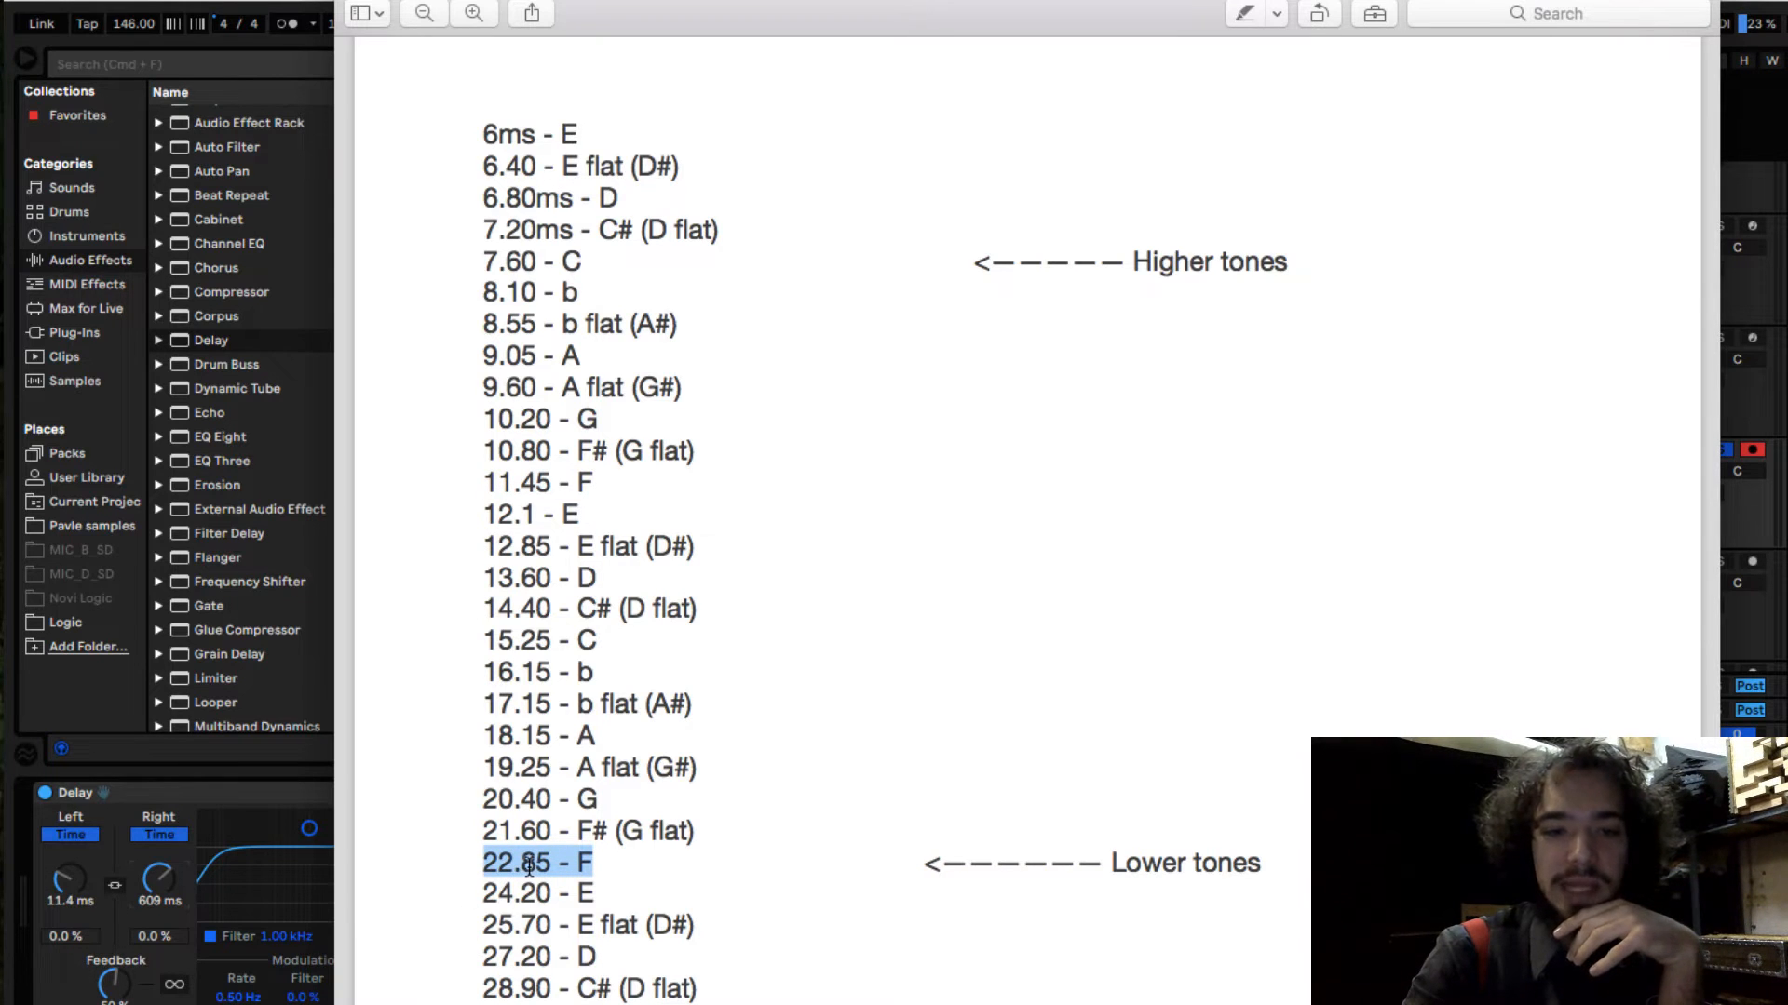
click(243, 797)
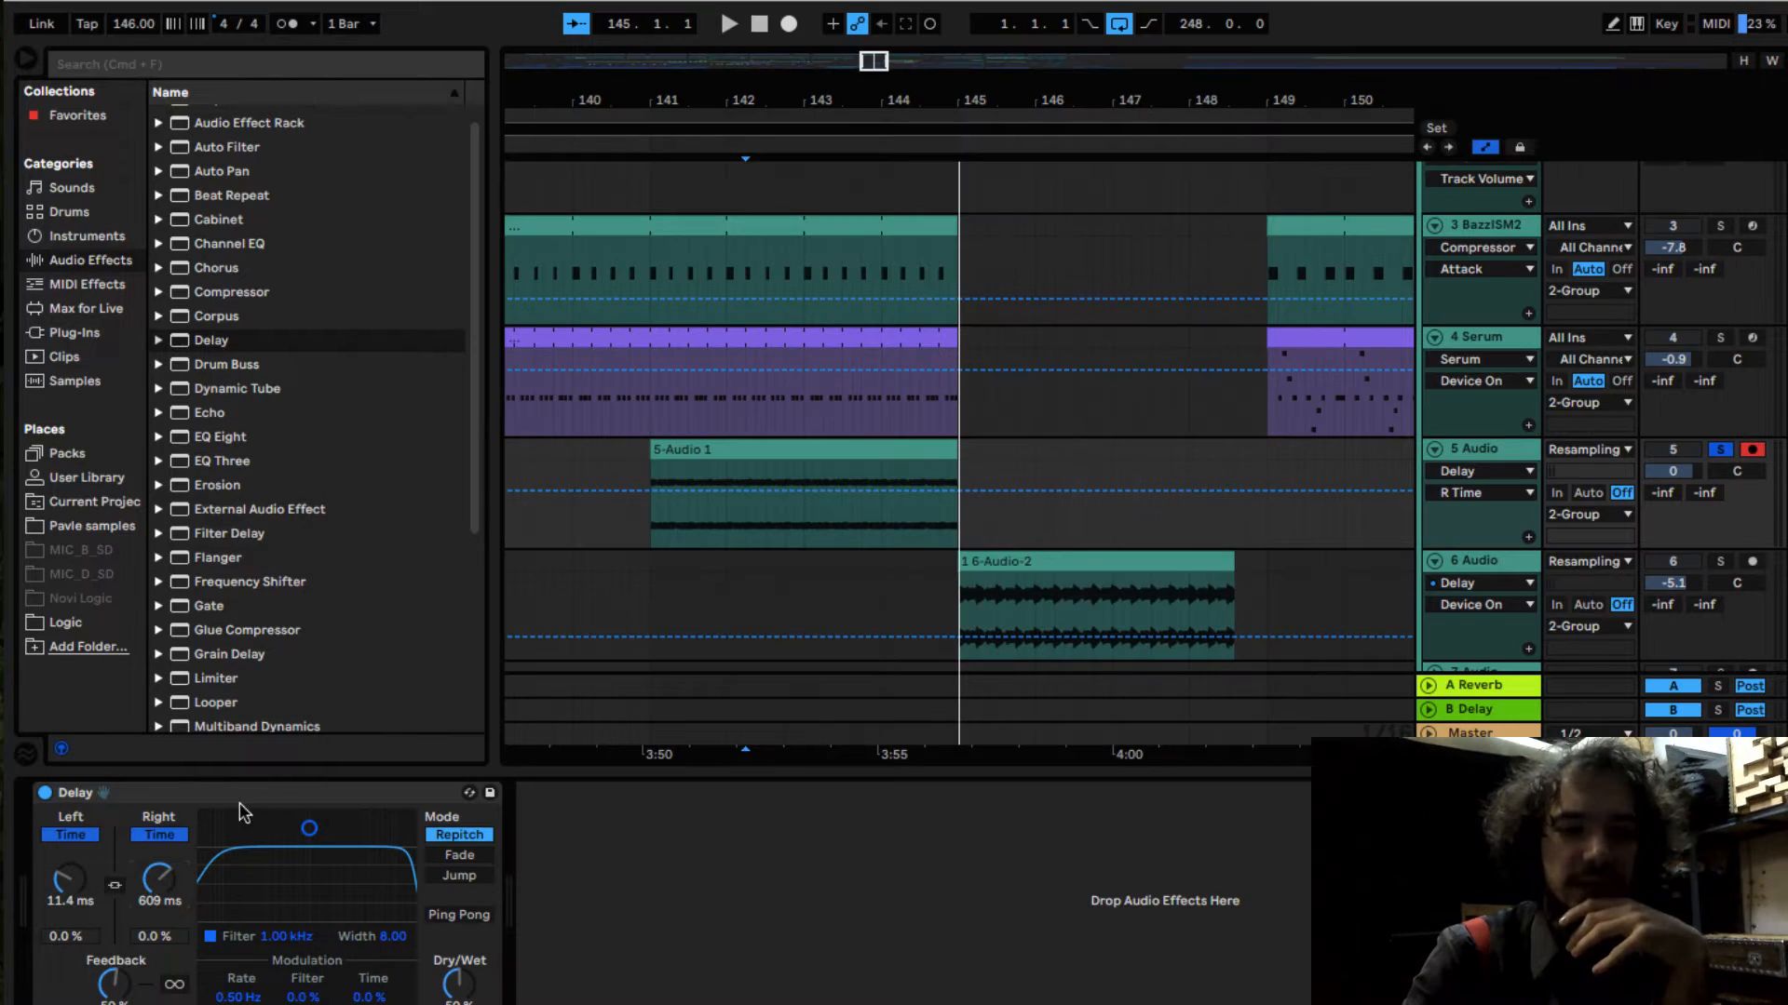
double_click(153, 905)
text(22)
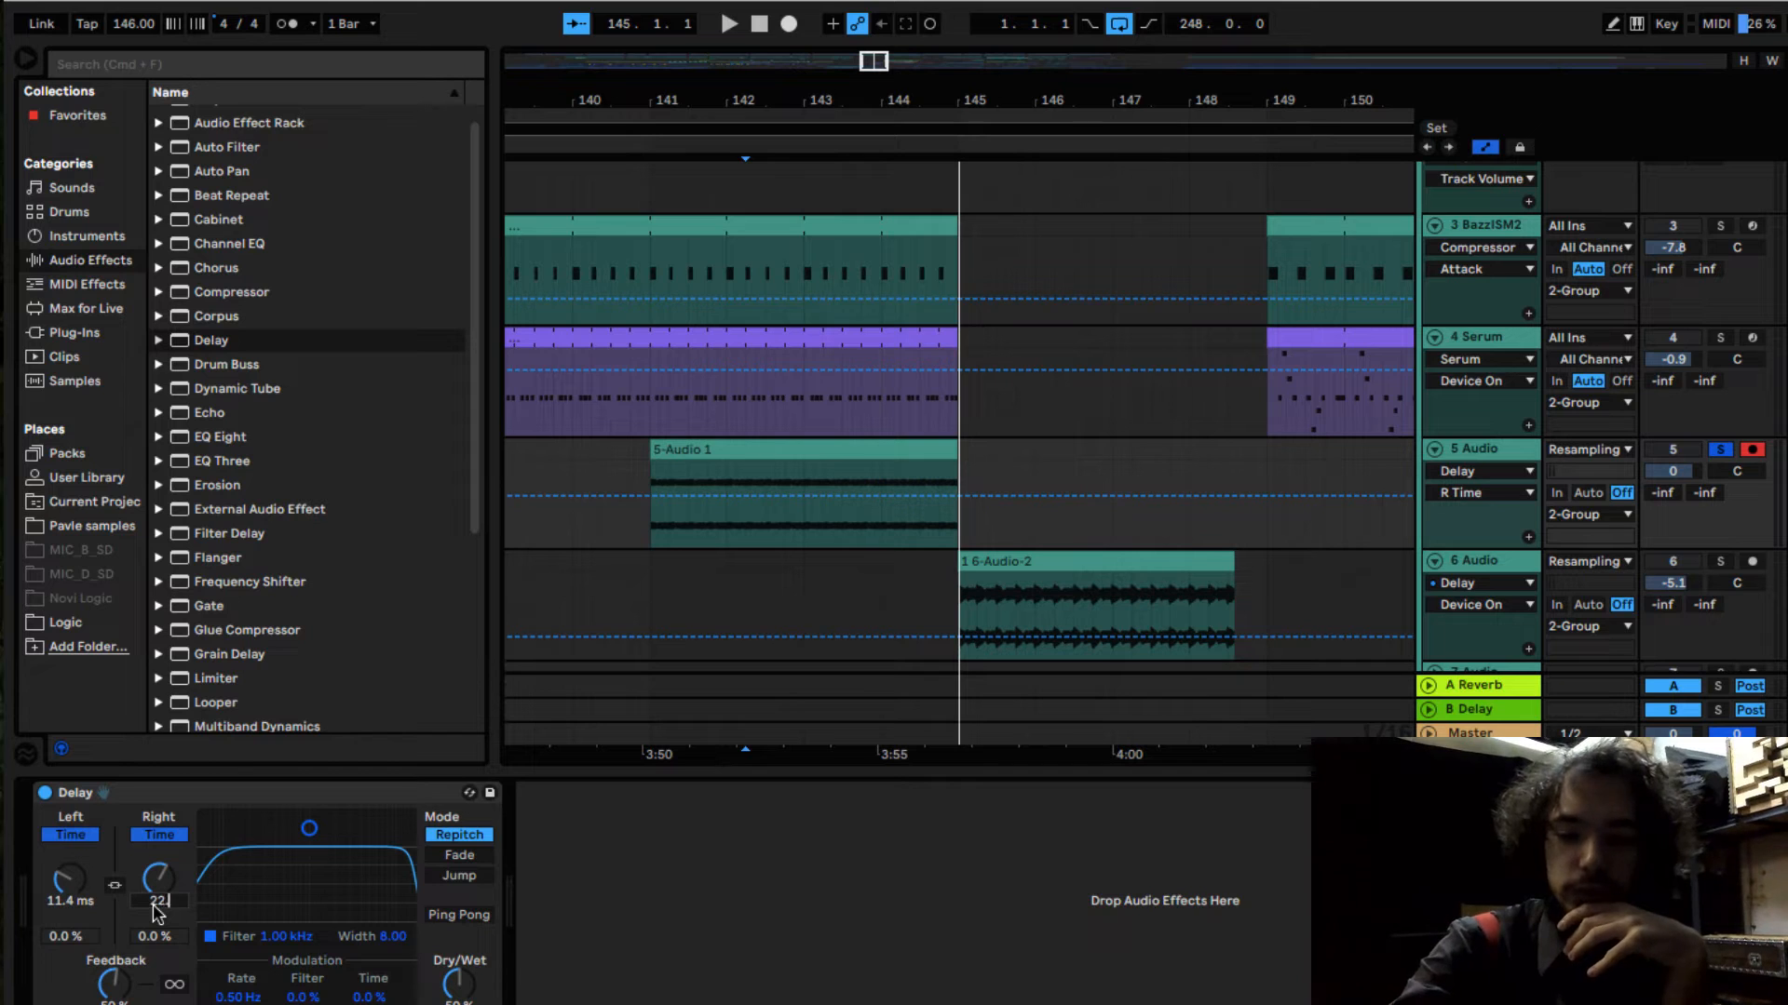
text(.85)
key(Return)
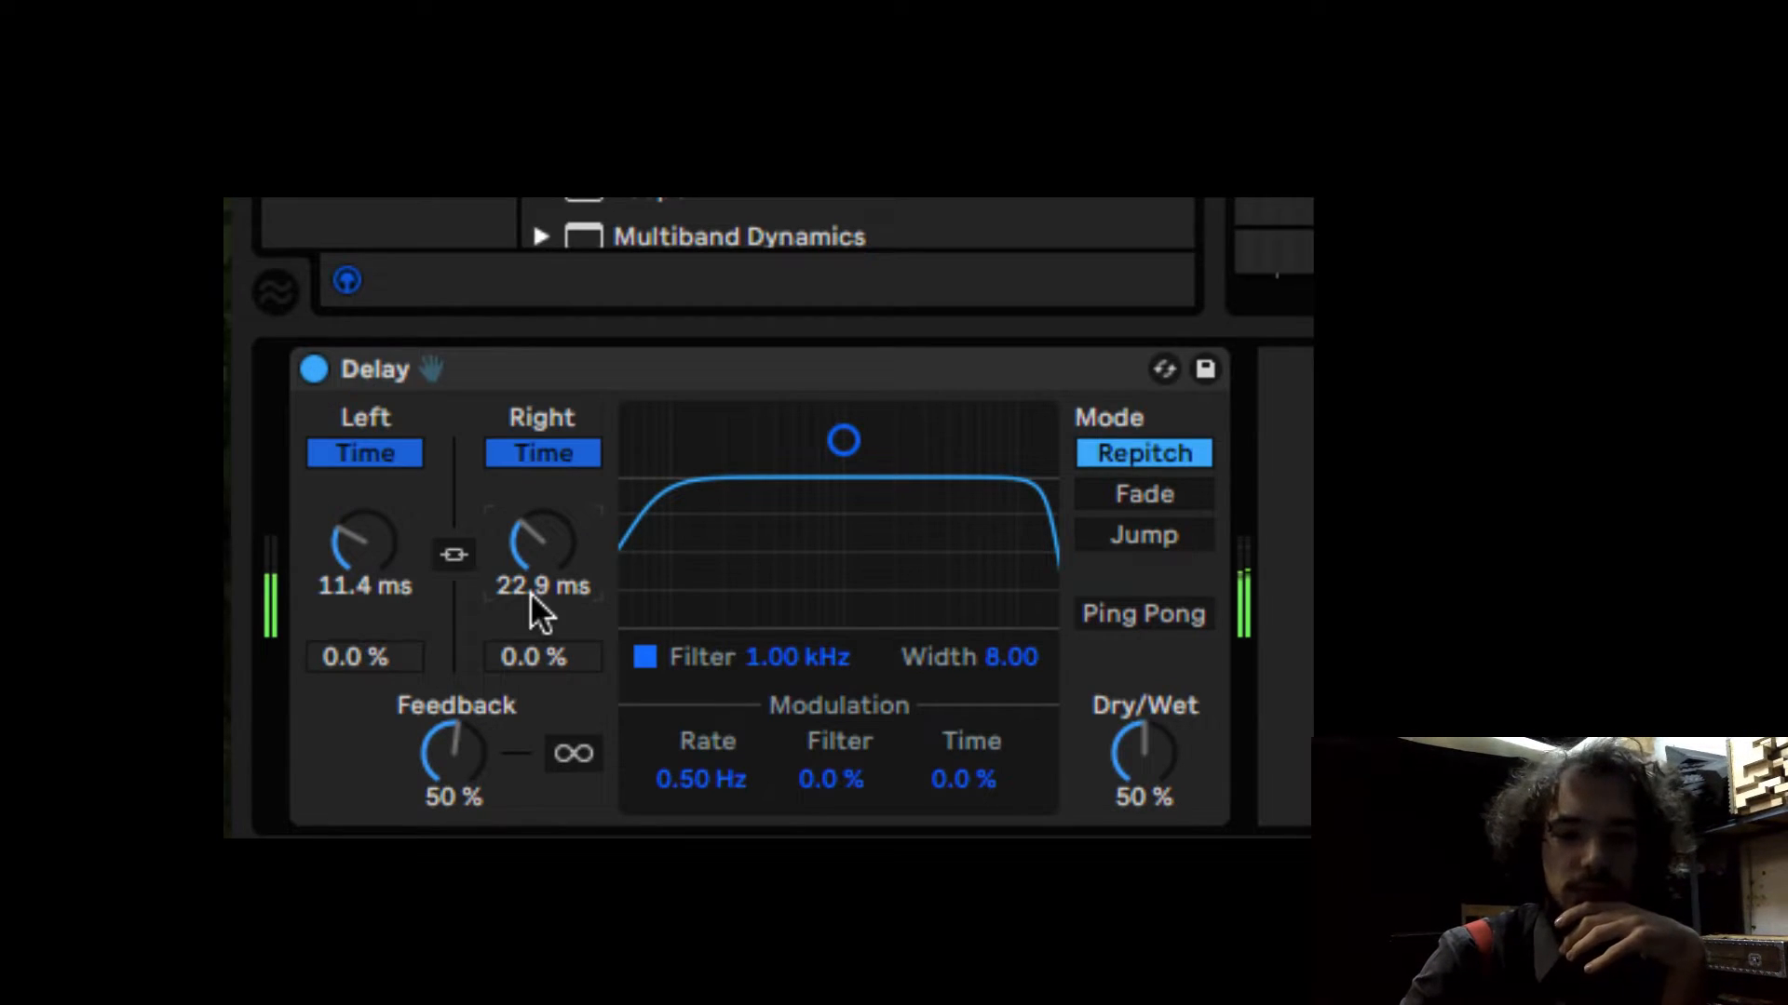
Step: Play the clip while varying the Delay's feedback, leaving it at 34 %
mouse_move(454, 751)
mouse_down()
mouse_move(453, 827)
mouse_move(453, 741)
mouse_up()
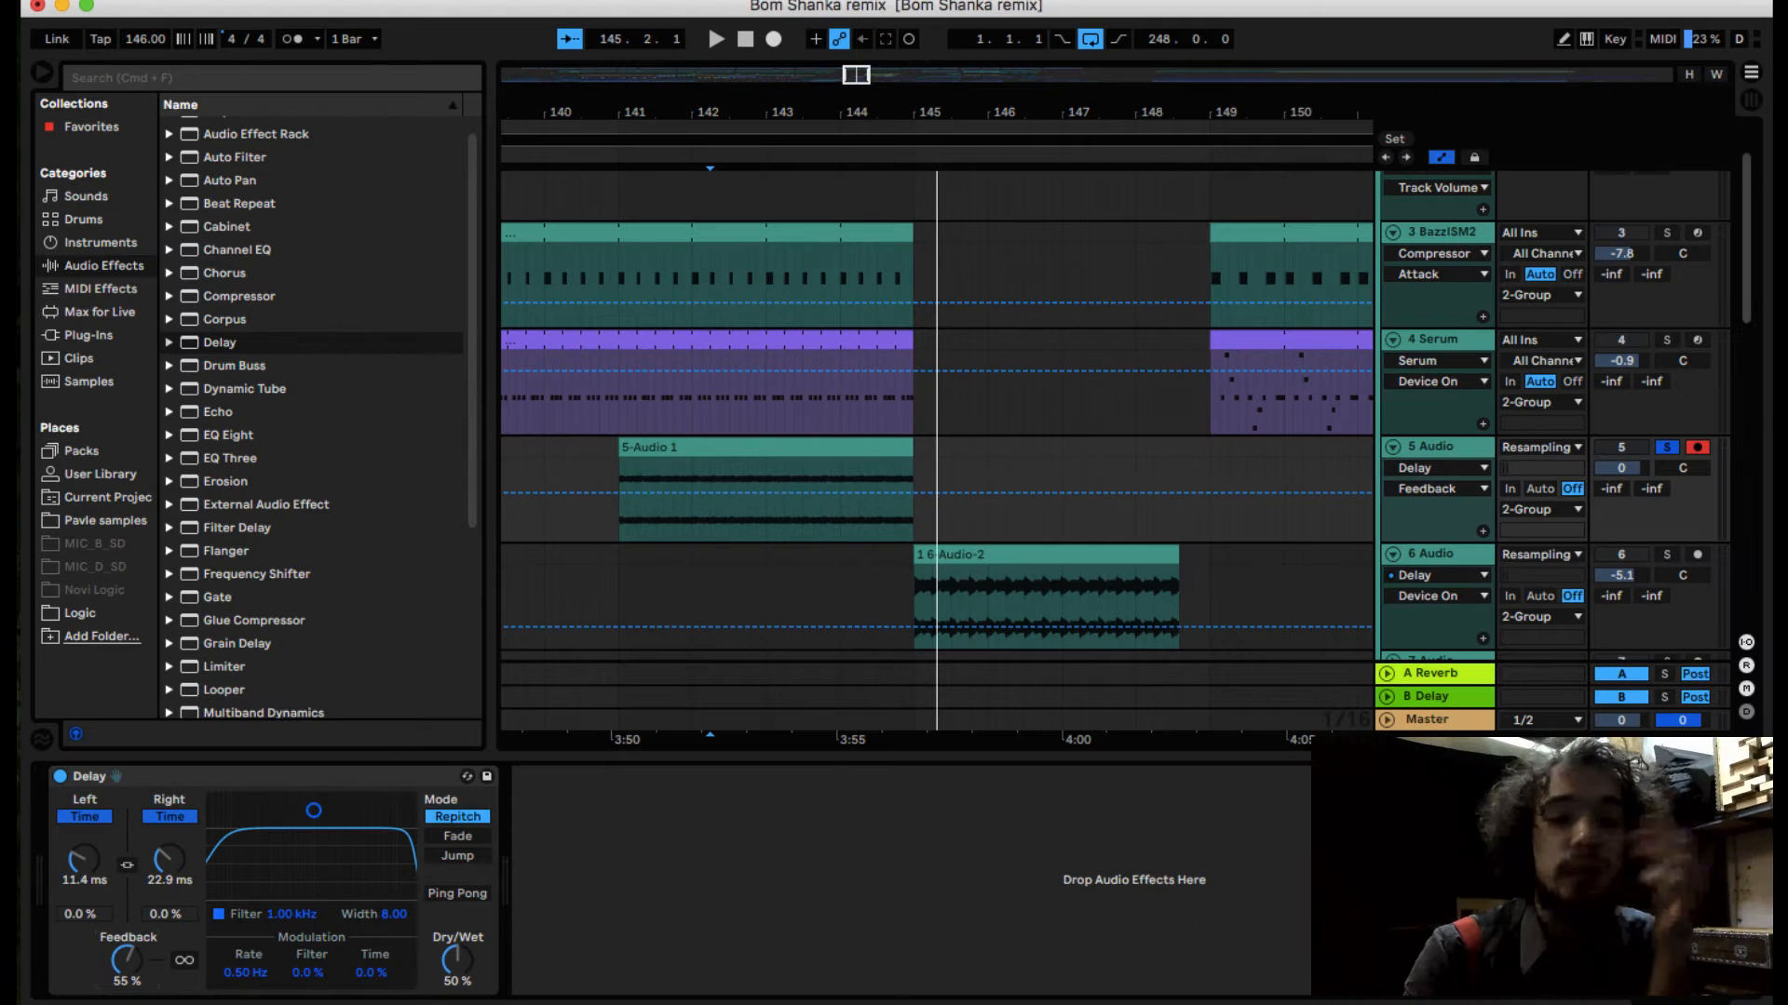
mouse_move(126, 959)
mouse_down()
mouse_move(127, 866)
mouse_move(127, 996)
mouse_move(128, 974)
mouse_up()
key(space)
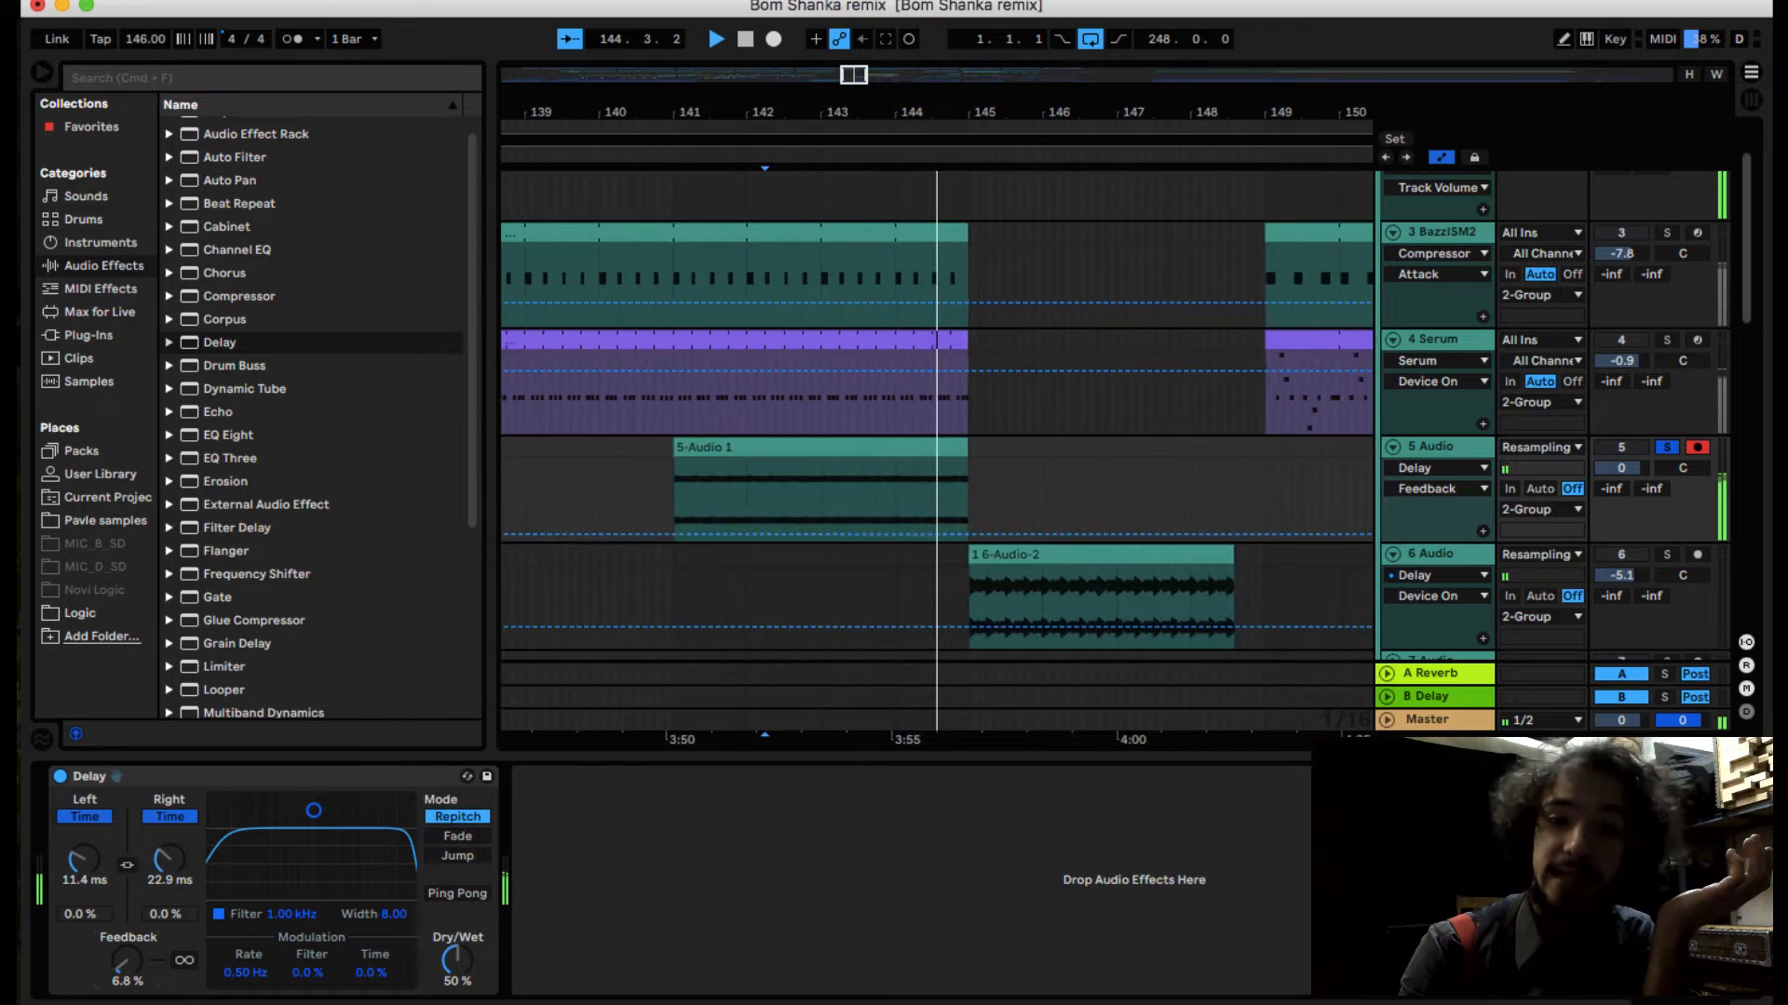
key(space)
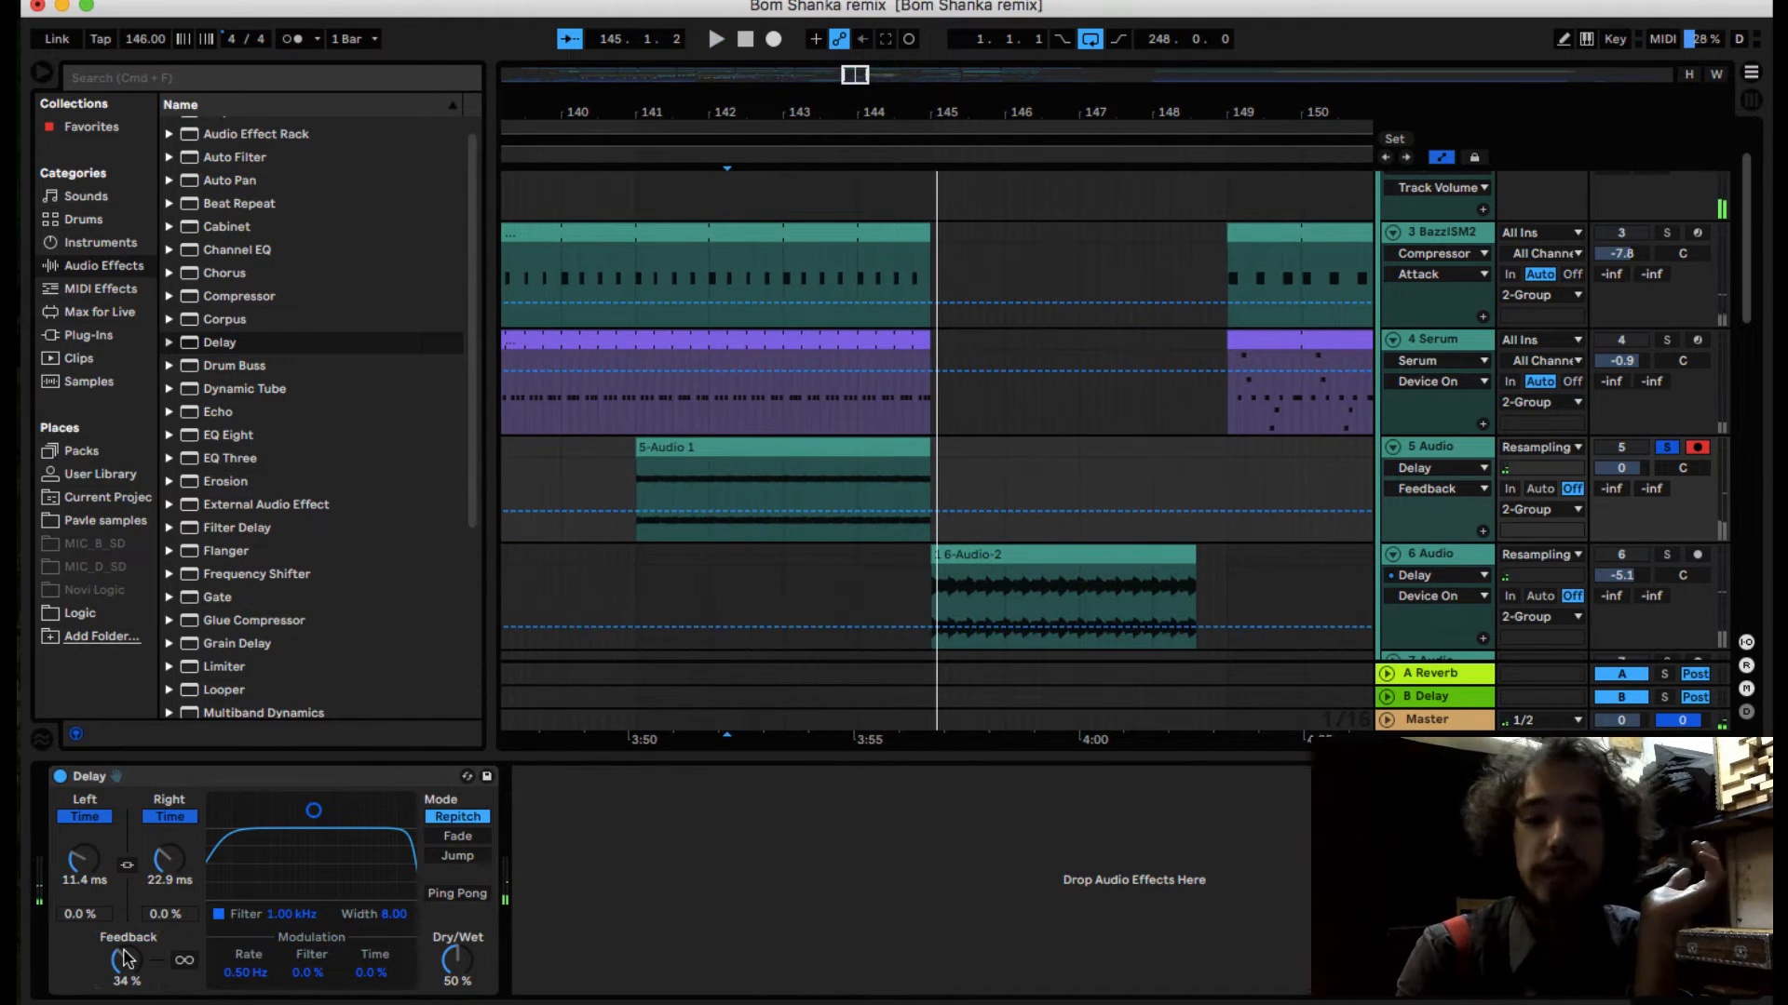
Step: Turn off the Delay's filter and adjust its mix during playback, with dry/wet at about 62 % and feedback at 47 %
click(219, 915)
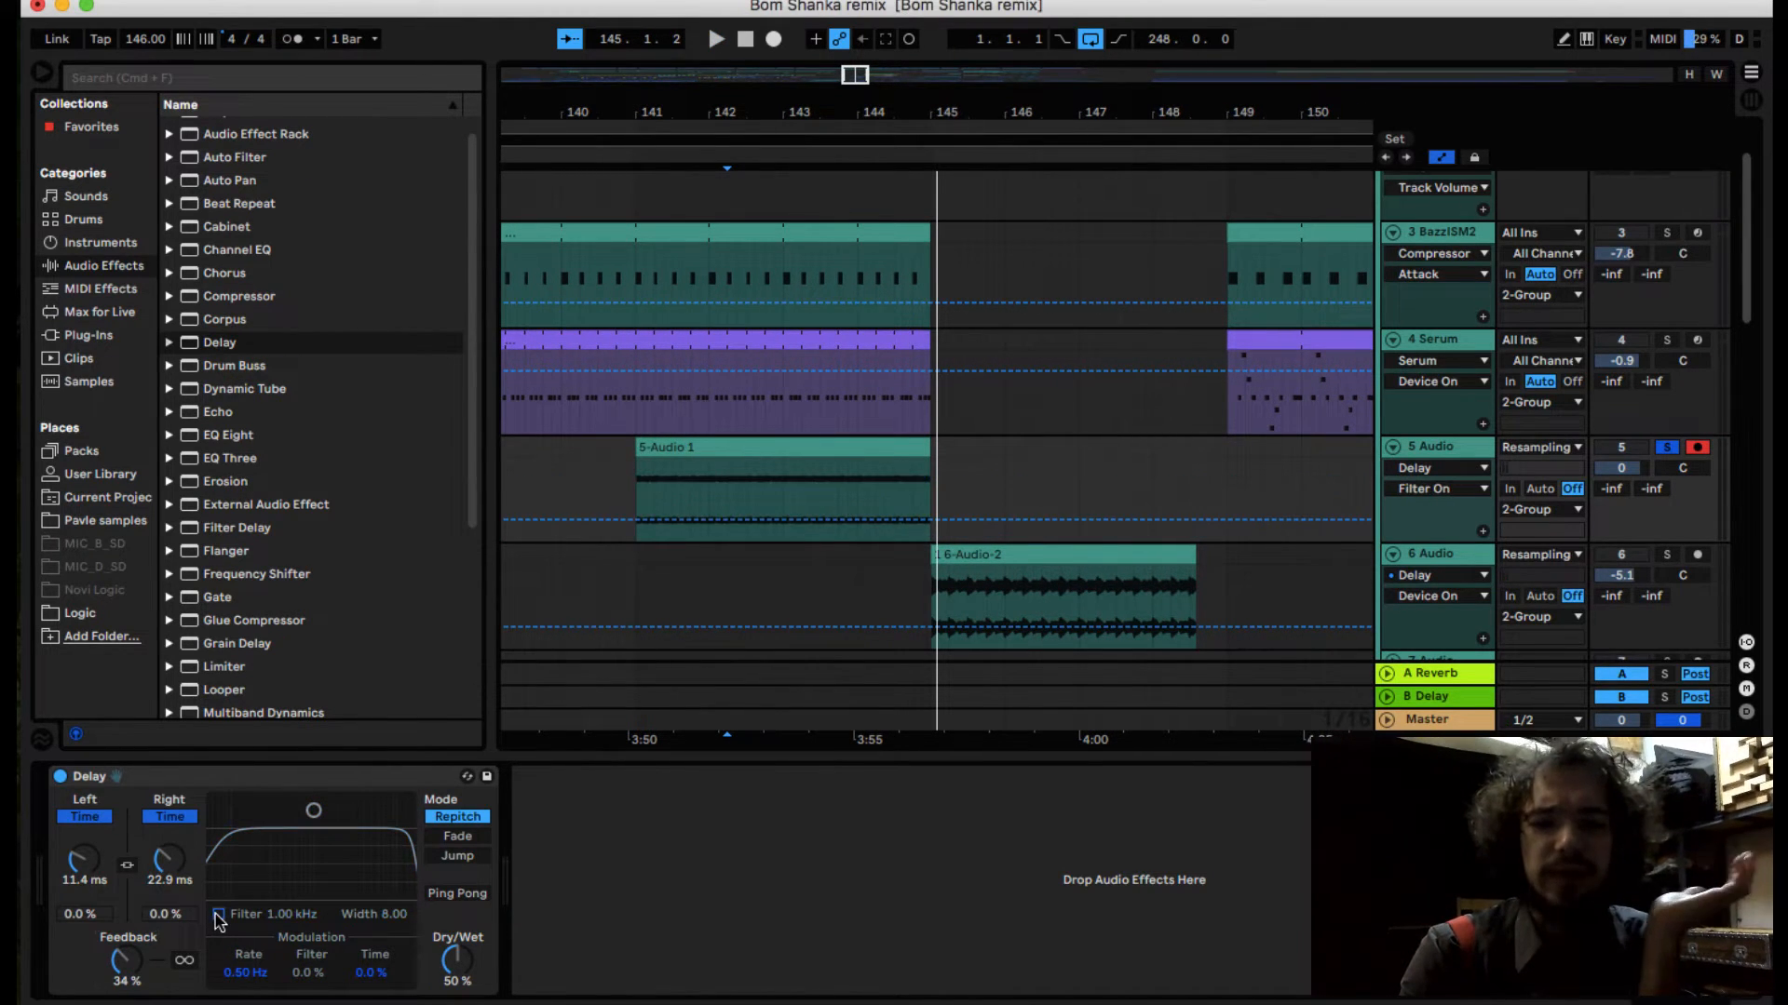
drag(457, 959, 456, 953)
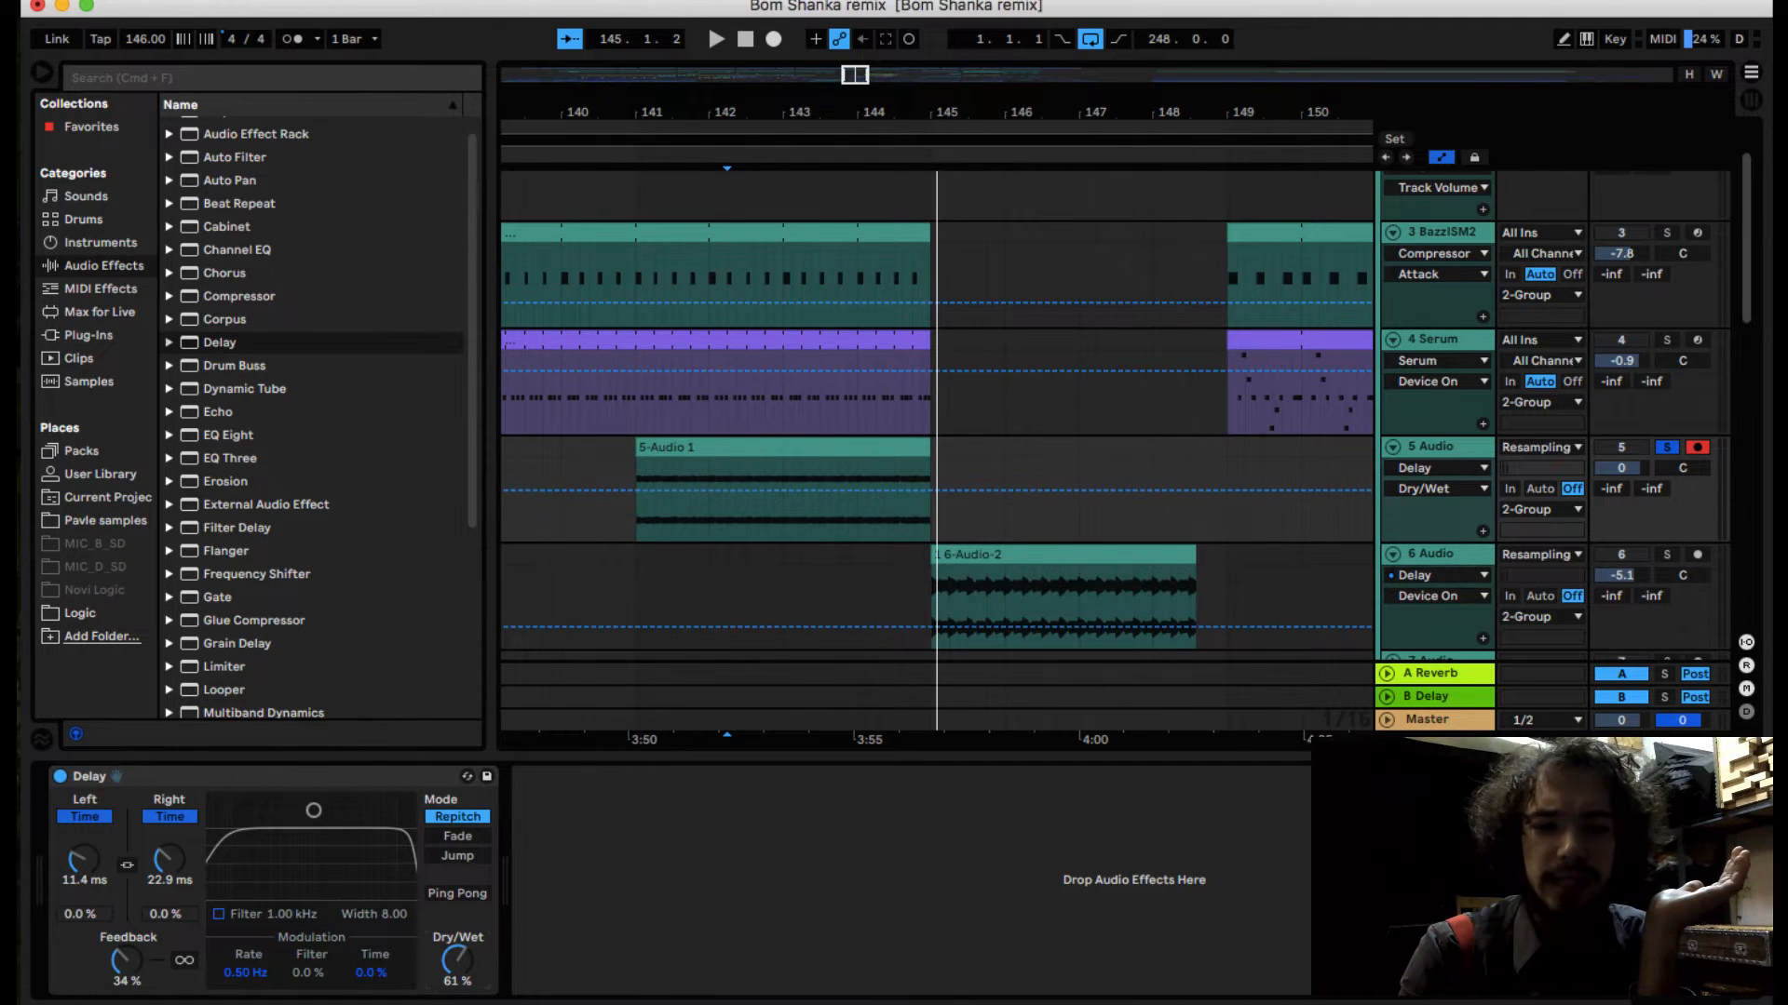
key(space)
mouse_move(124, 960)
mouse_down()
mouse_move(125, 939)
mouse_move(125, 976)
mouse_move(99, 970)
mouse_up()
key(space)
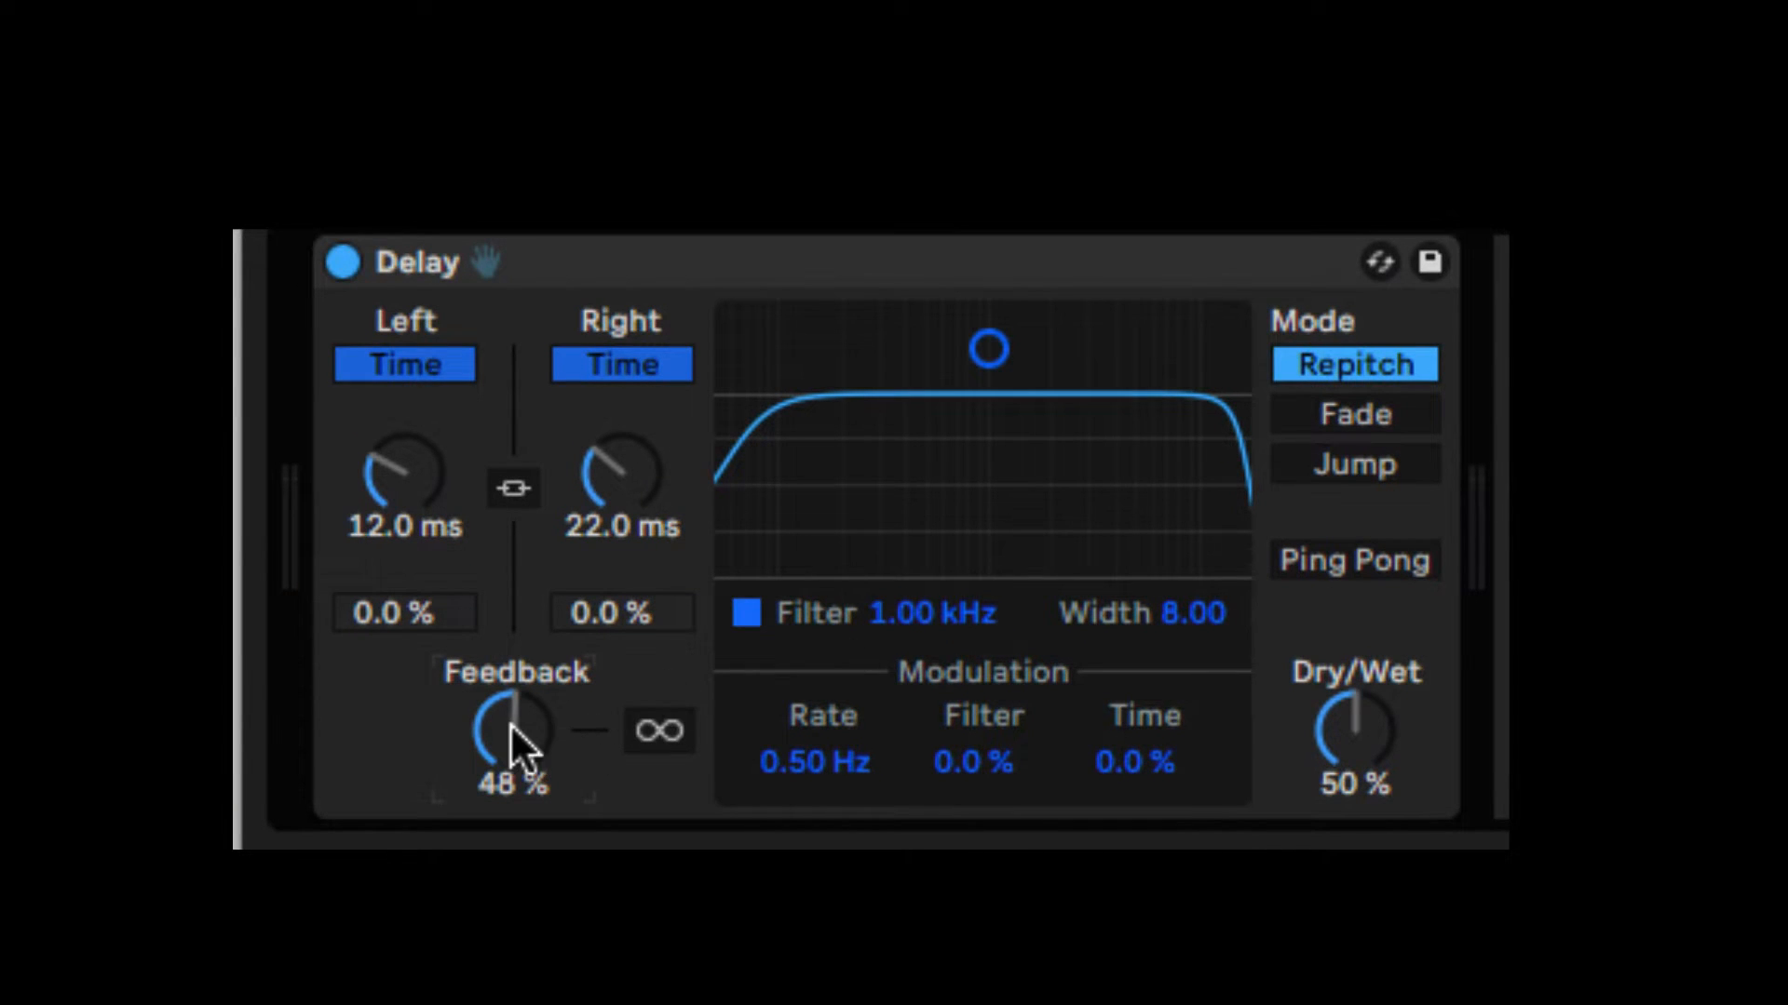
Step: In the demo set, lower the Delay's feedback to 0 % and play the audio while sweeping the width in Stereo Tool
drag(514, 731, 514, 787)
drag(514, 787, 513, 843)
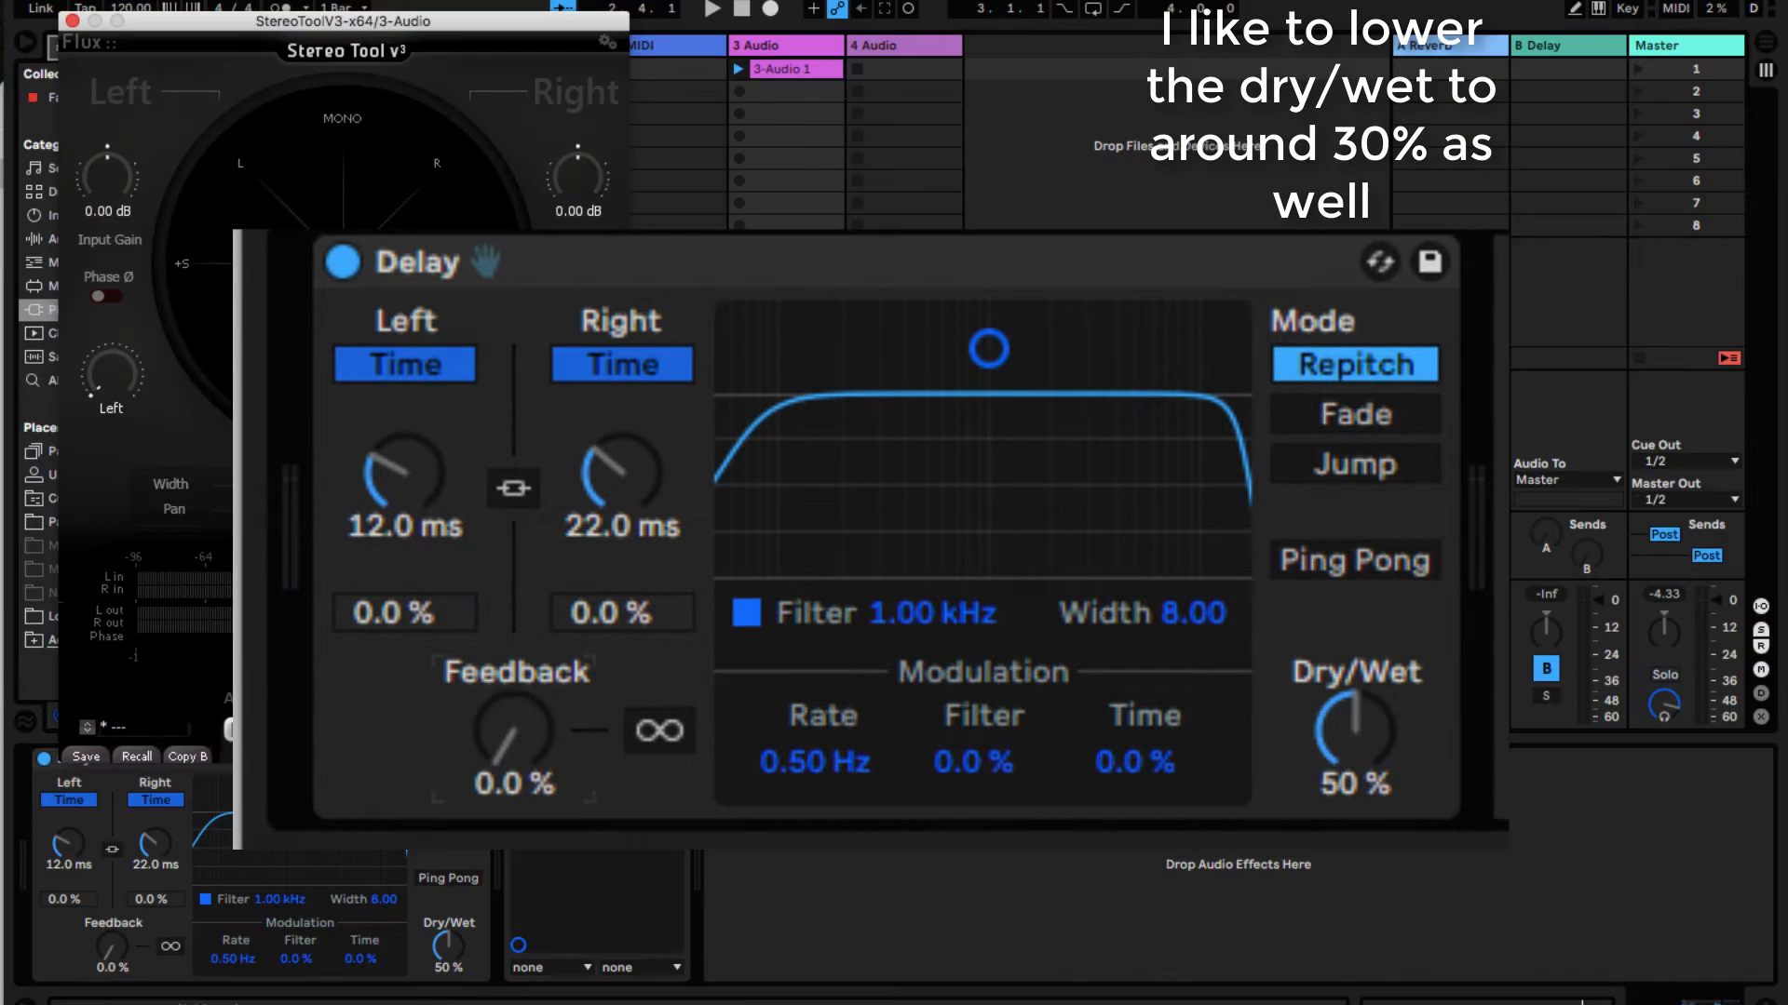
key(space)
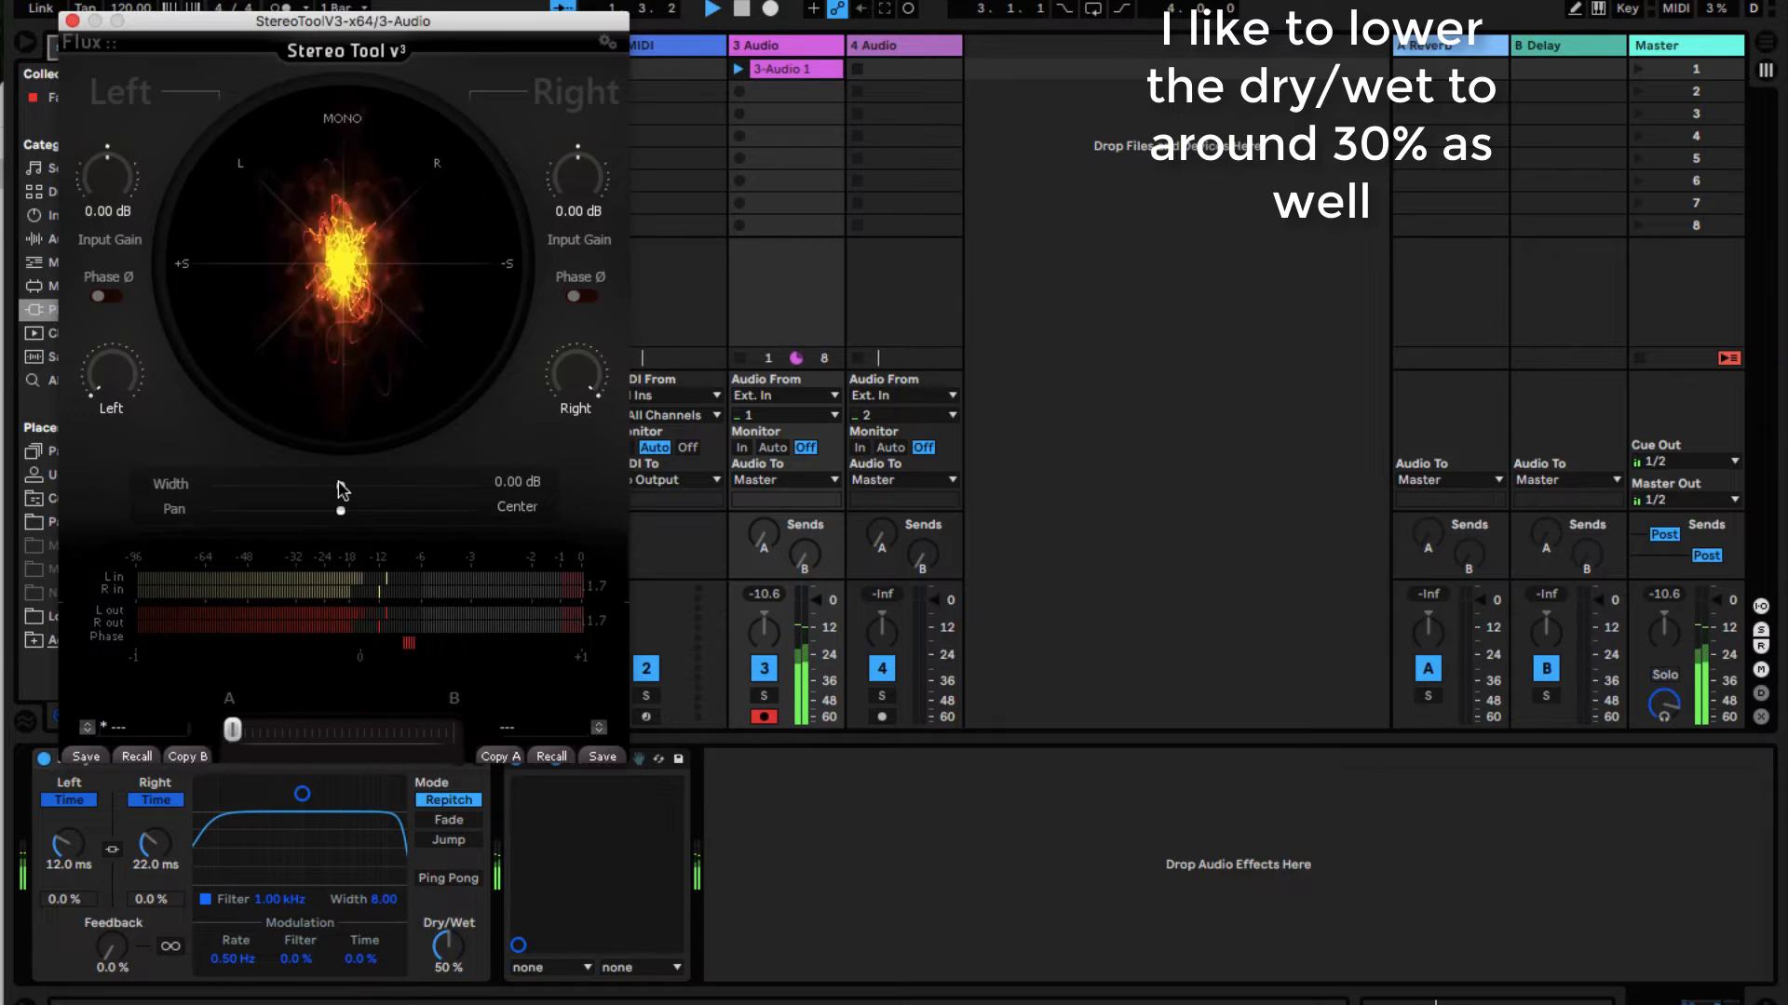
drag(339, 494, 432, 493)
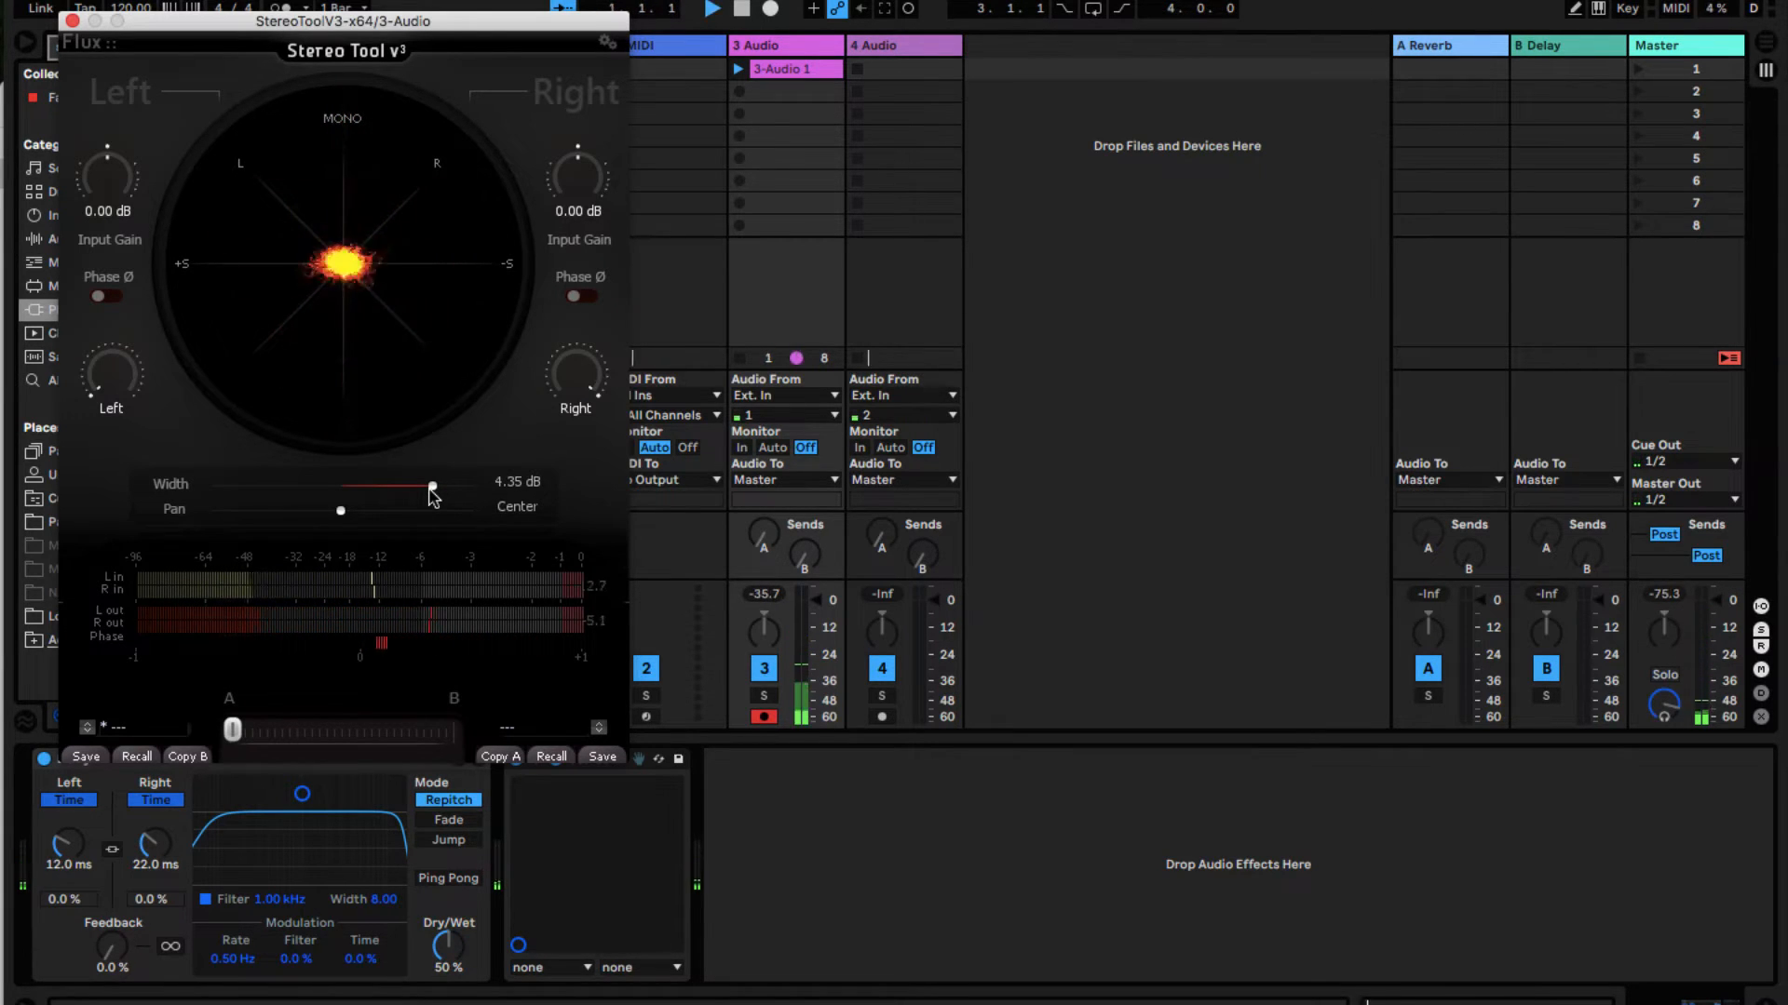
drag(432, 494, 213, 499)
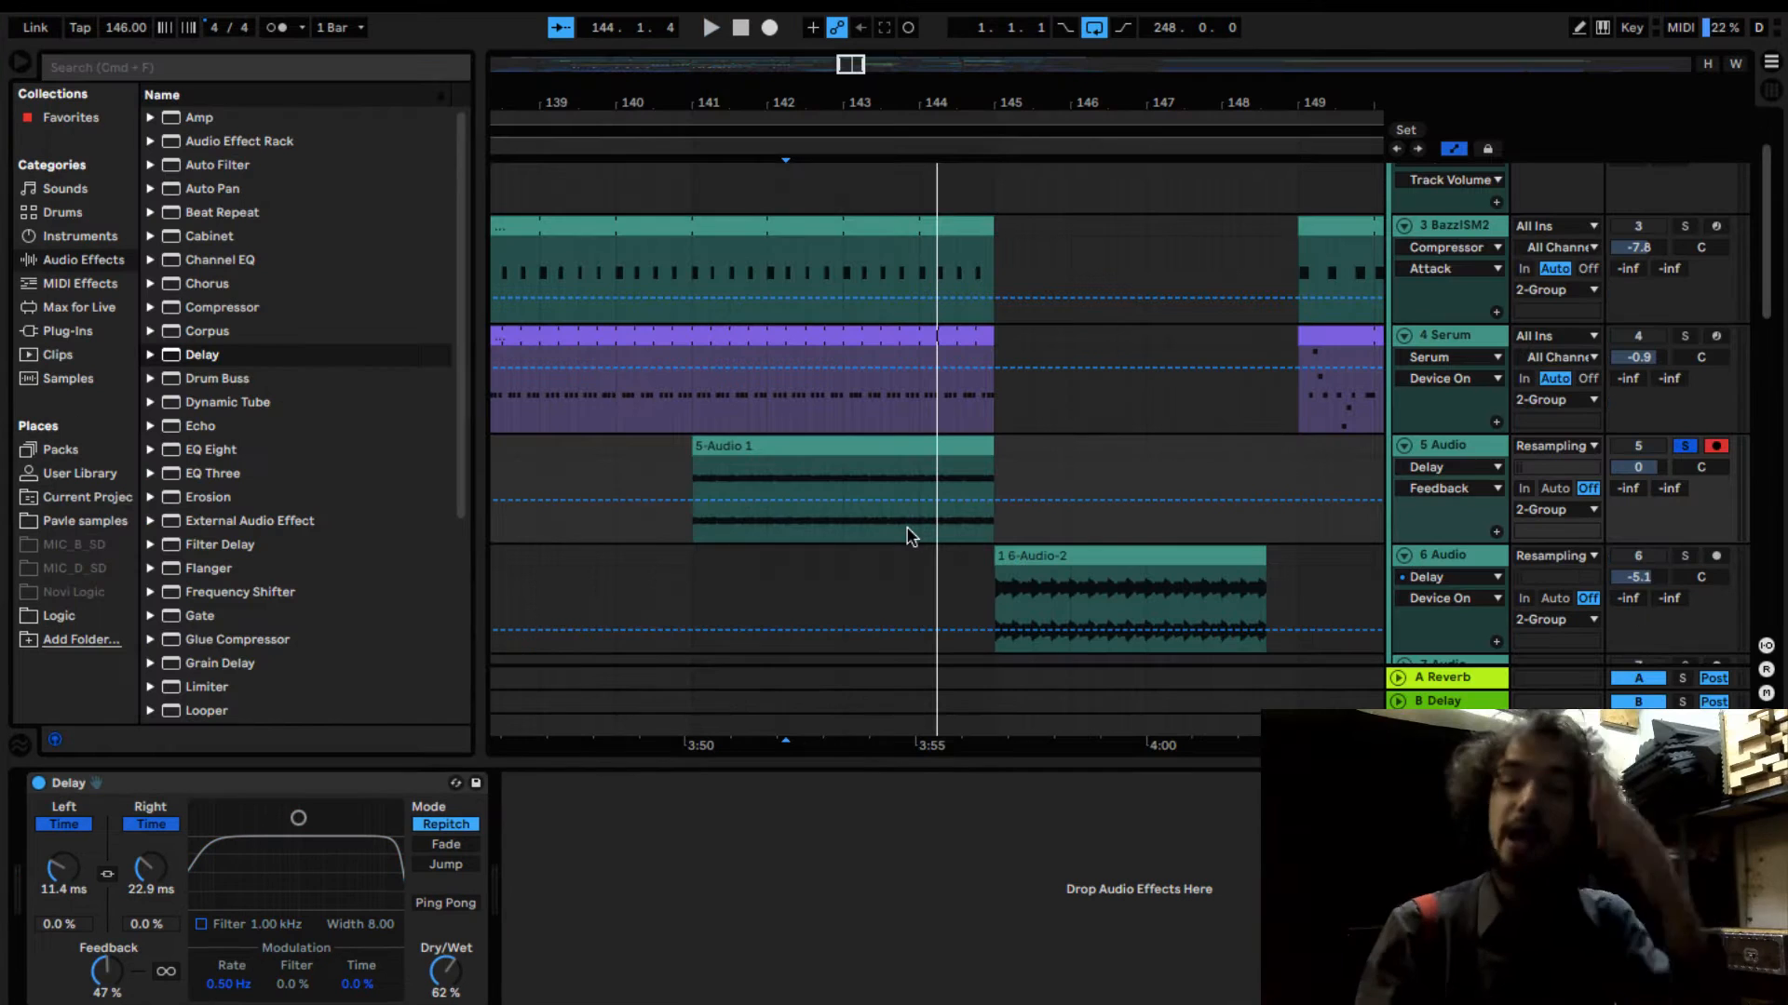
Step: Add an Auto Filter after the Delay and make it a band-pass at about 786 Hz with 41 % resonance
click(220, 166)
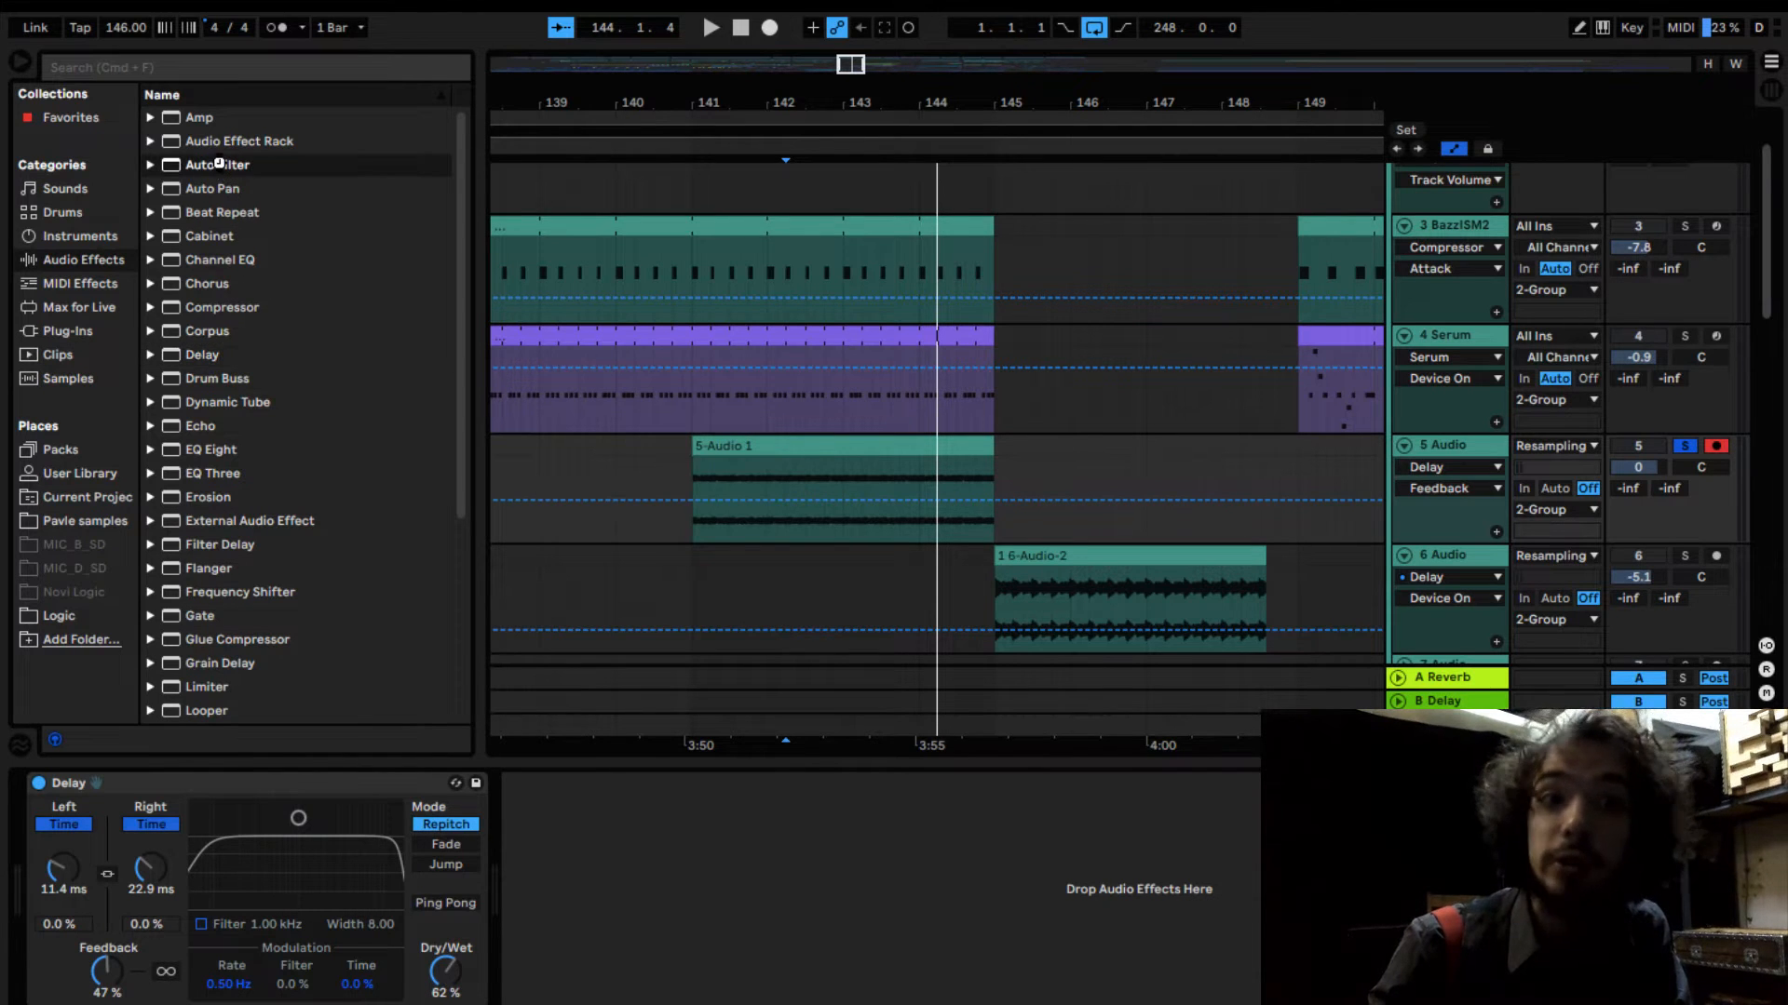
drag(703, 979, 705, 977)
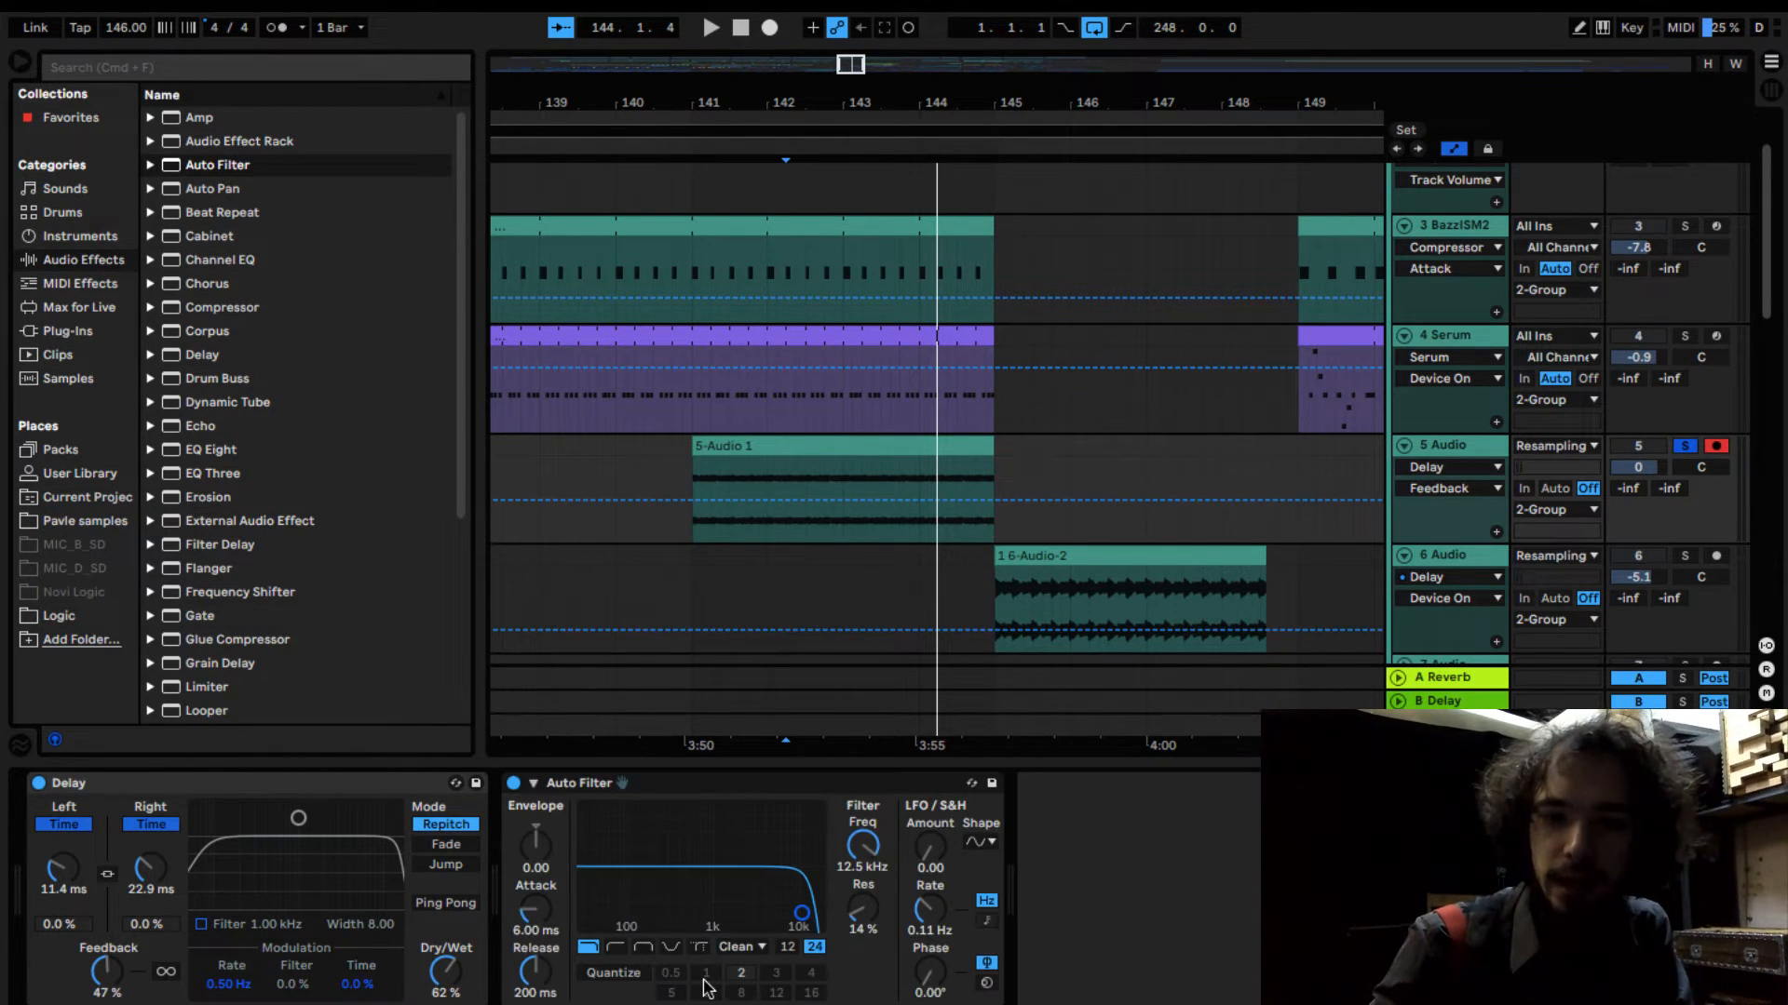
click(642, 947)
drag(801, 924, 706, 891)
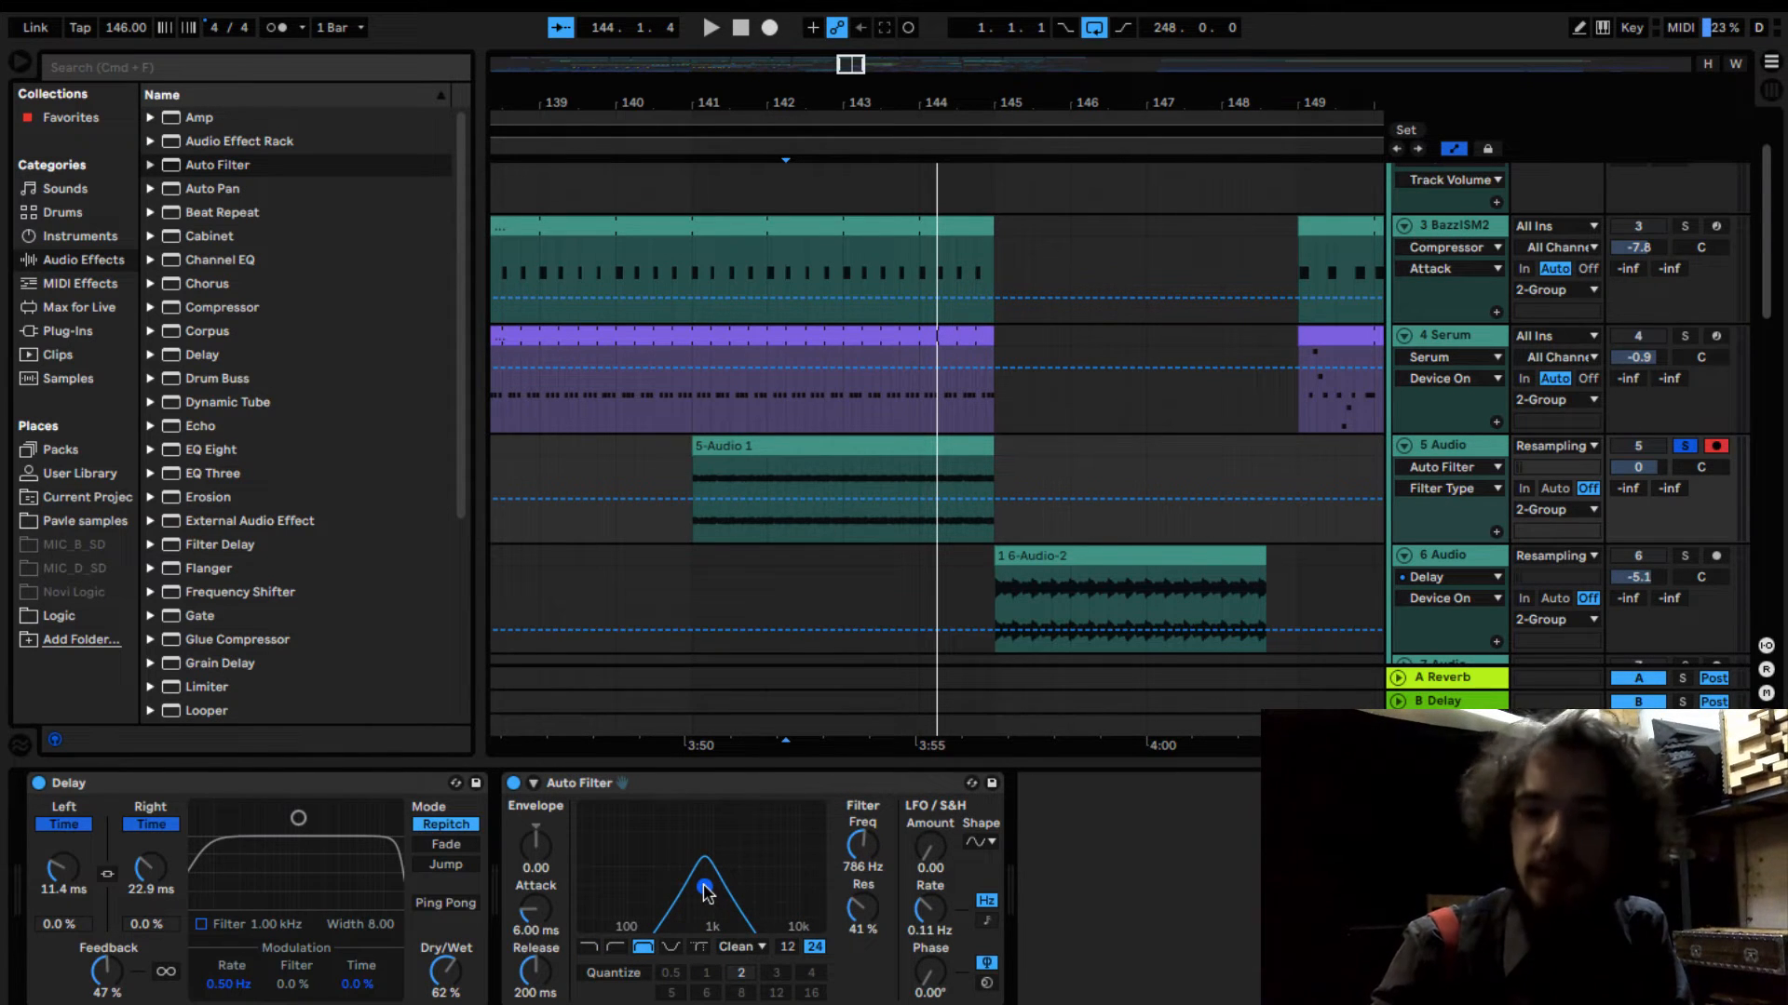
Step: Set the Auto Filter's LFO amount to about 23.3 and sync its rate to the tempo at 2
drag(936, 859, 936, 827)
click(985, 920)
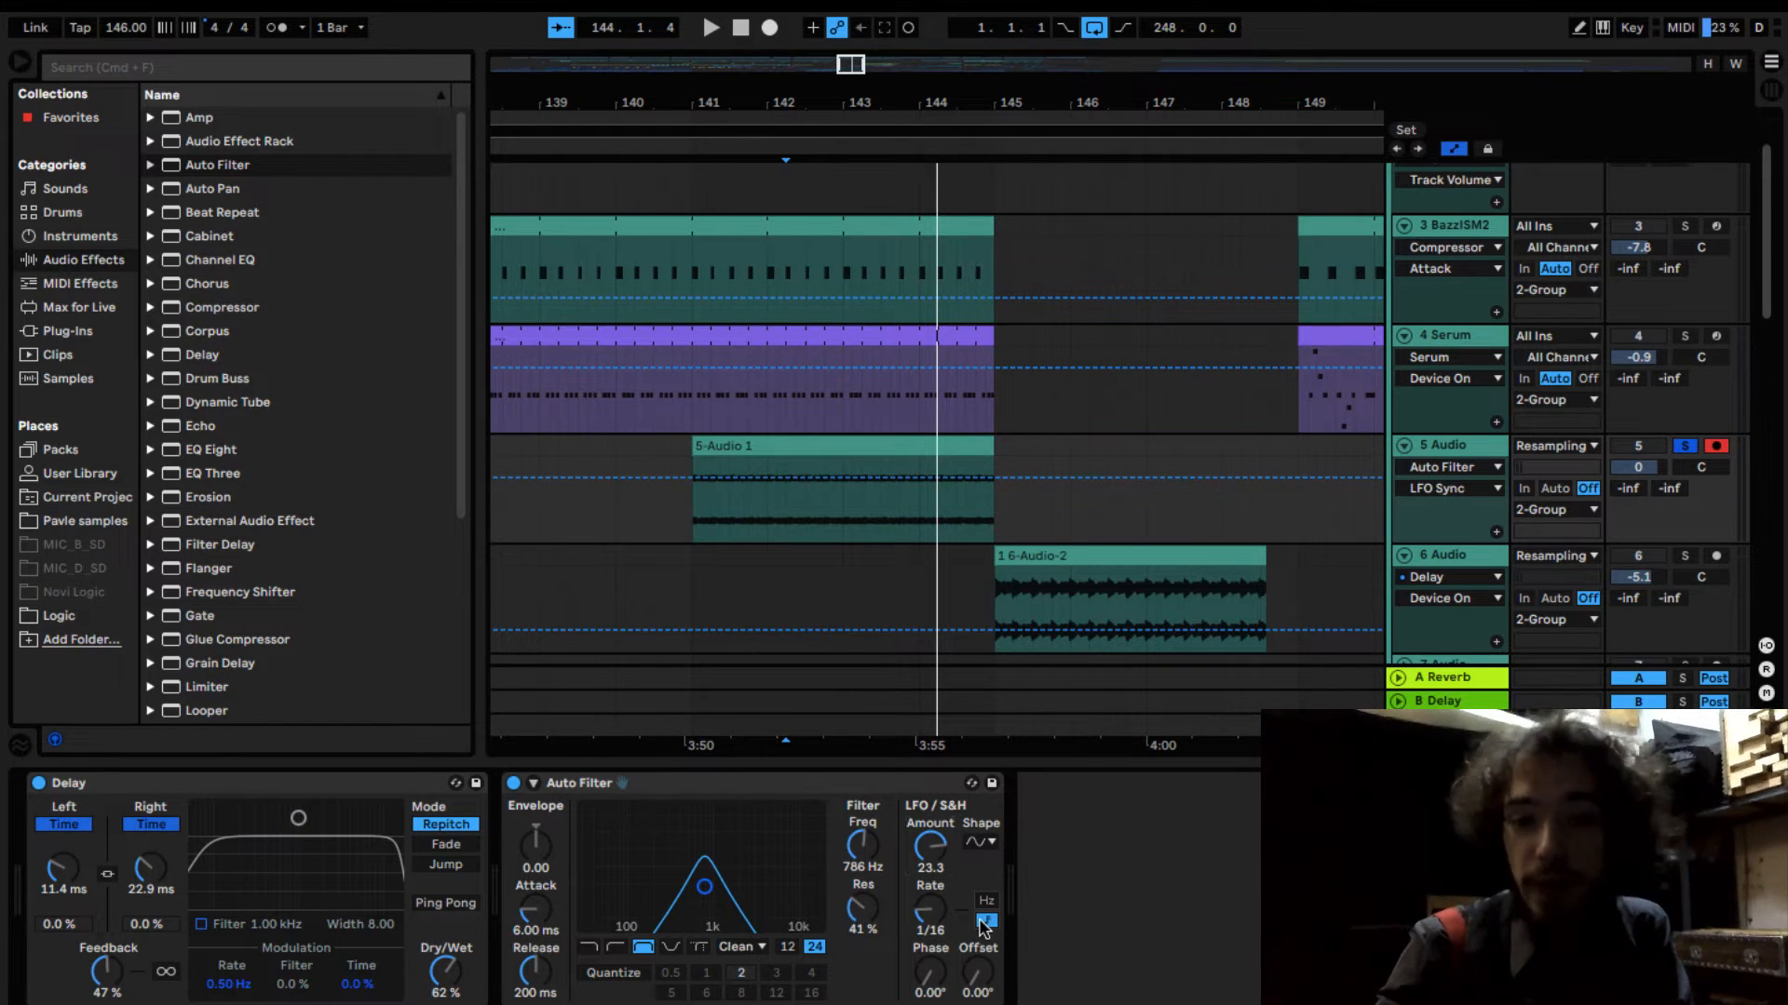
click(945, 923)
drag(929, 910, 929, 894)
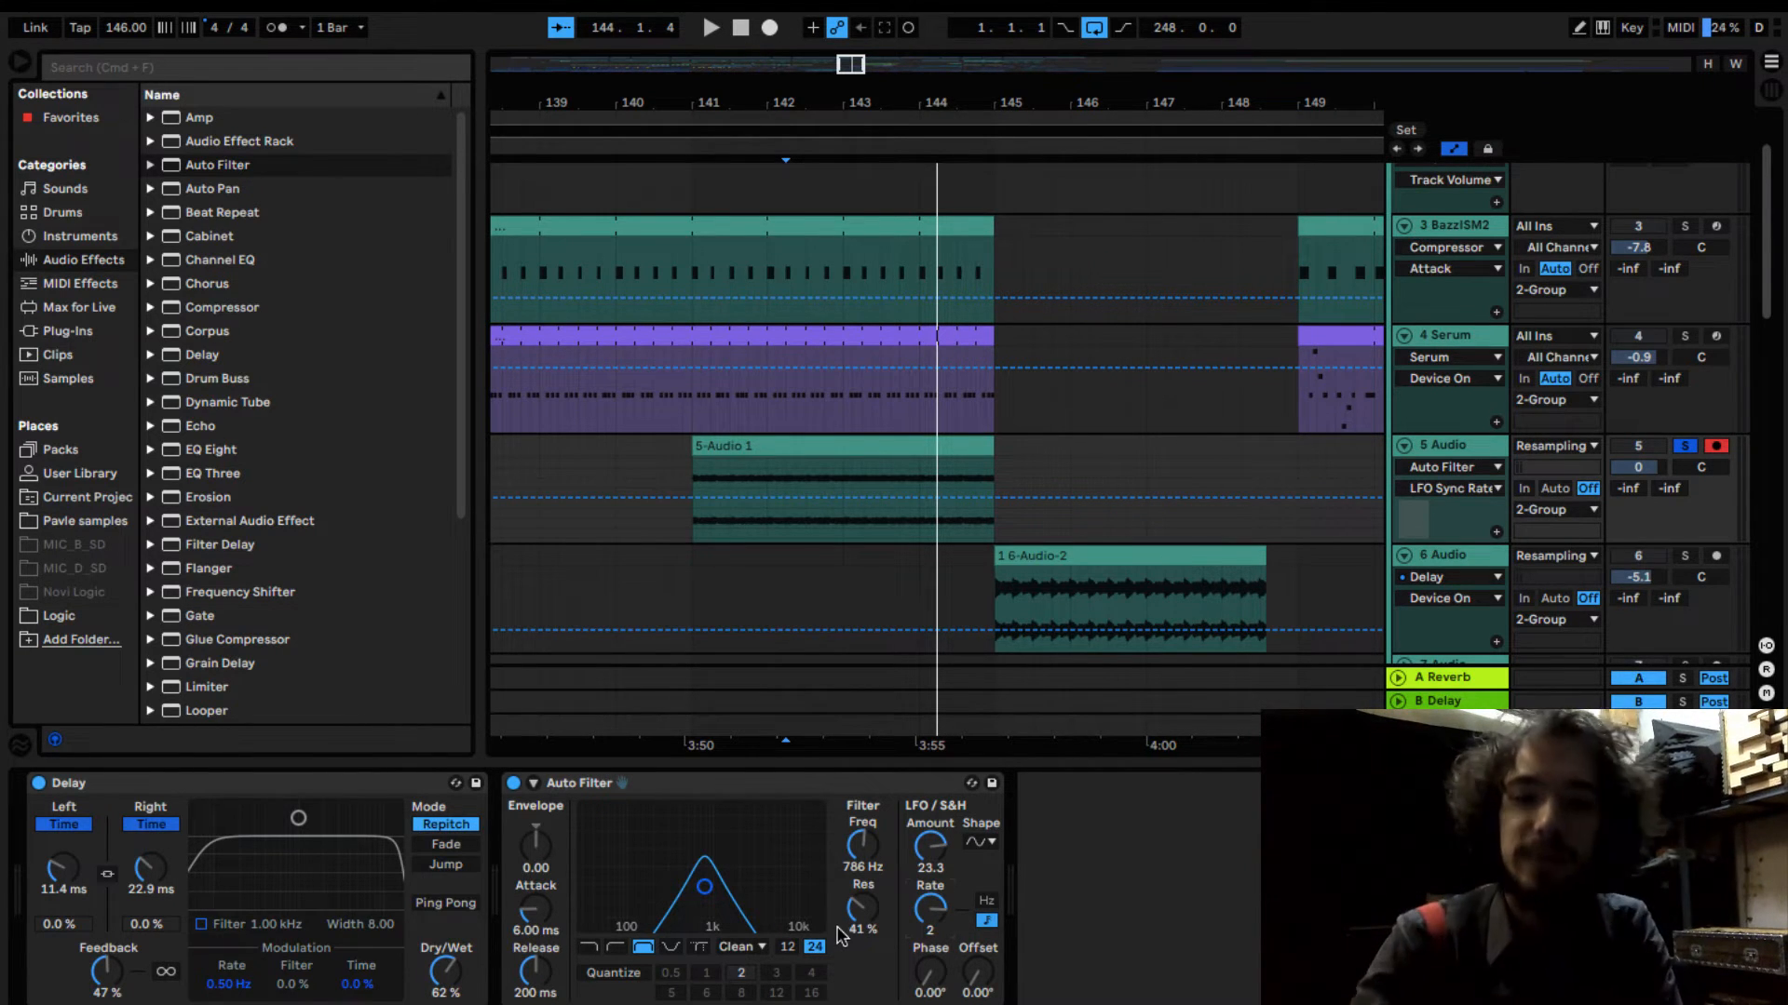
Step: Play the clip from bar 141, set the Auto Filter's LFO rate to 4, and play it from its start again
click(700, 445)
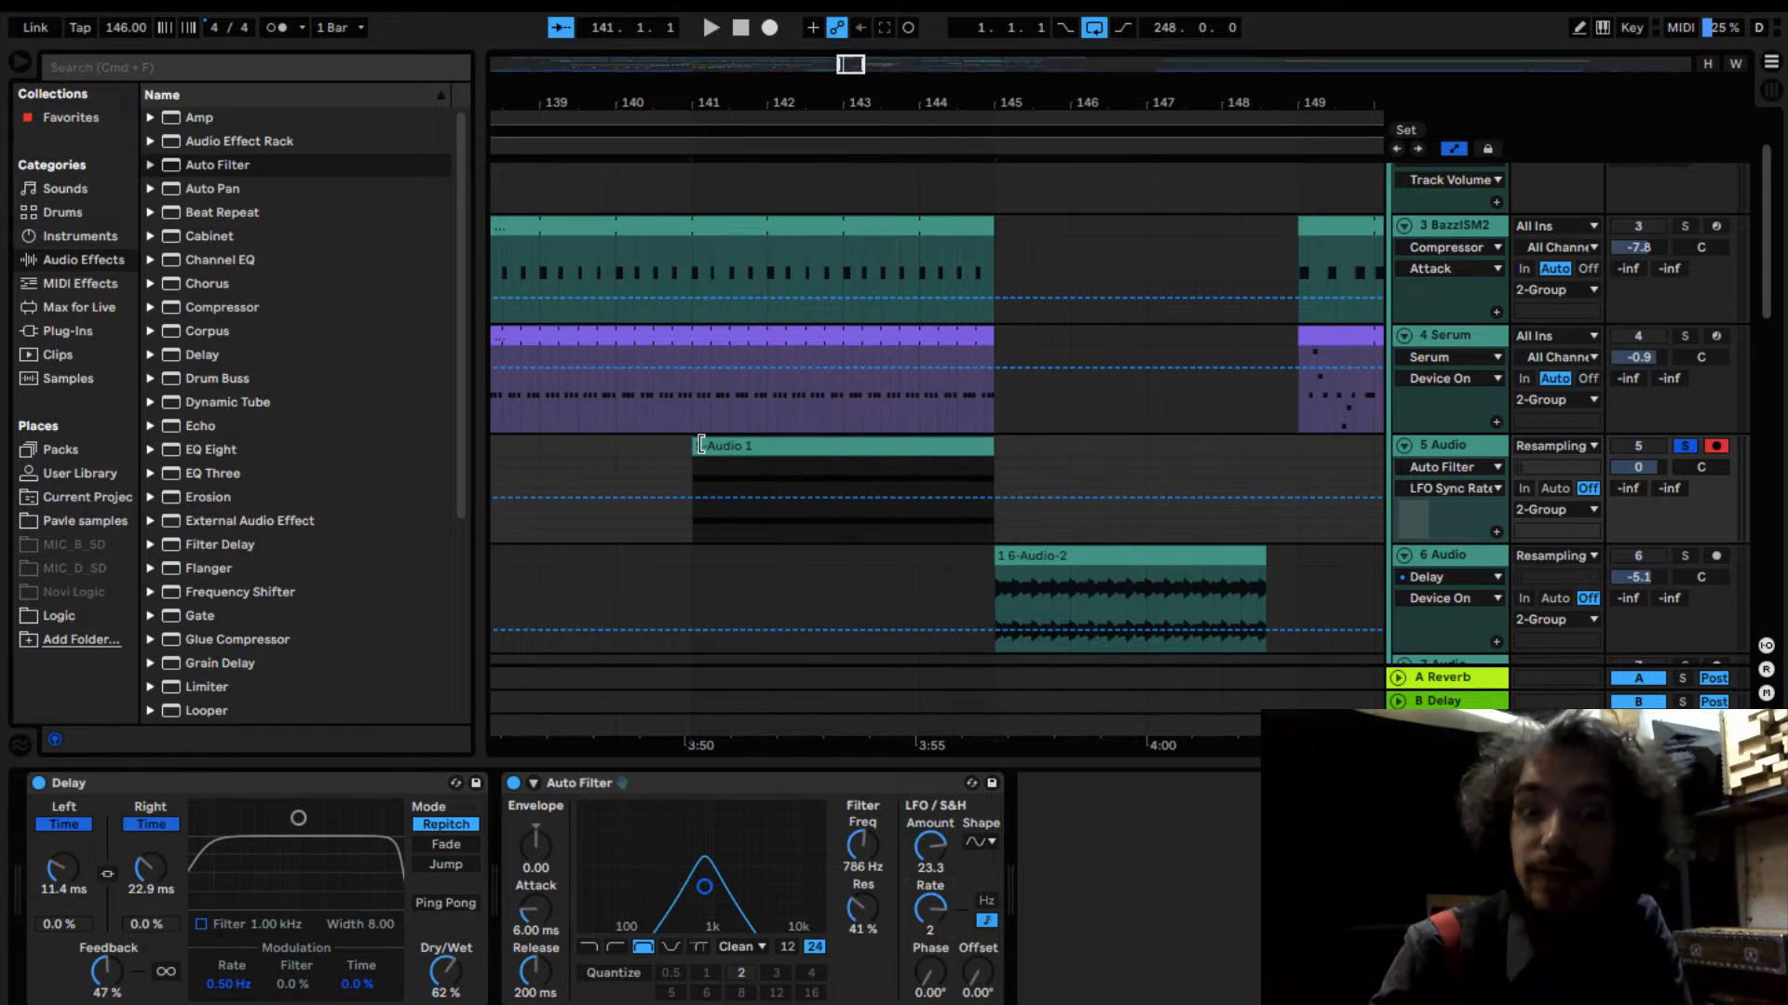
key(space)
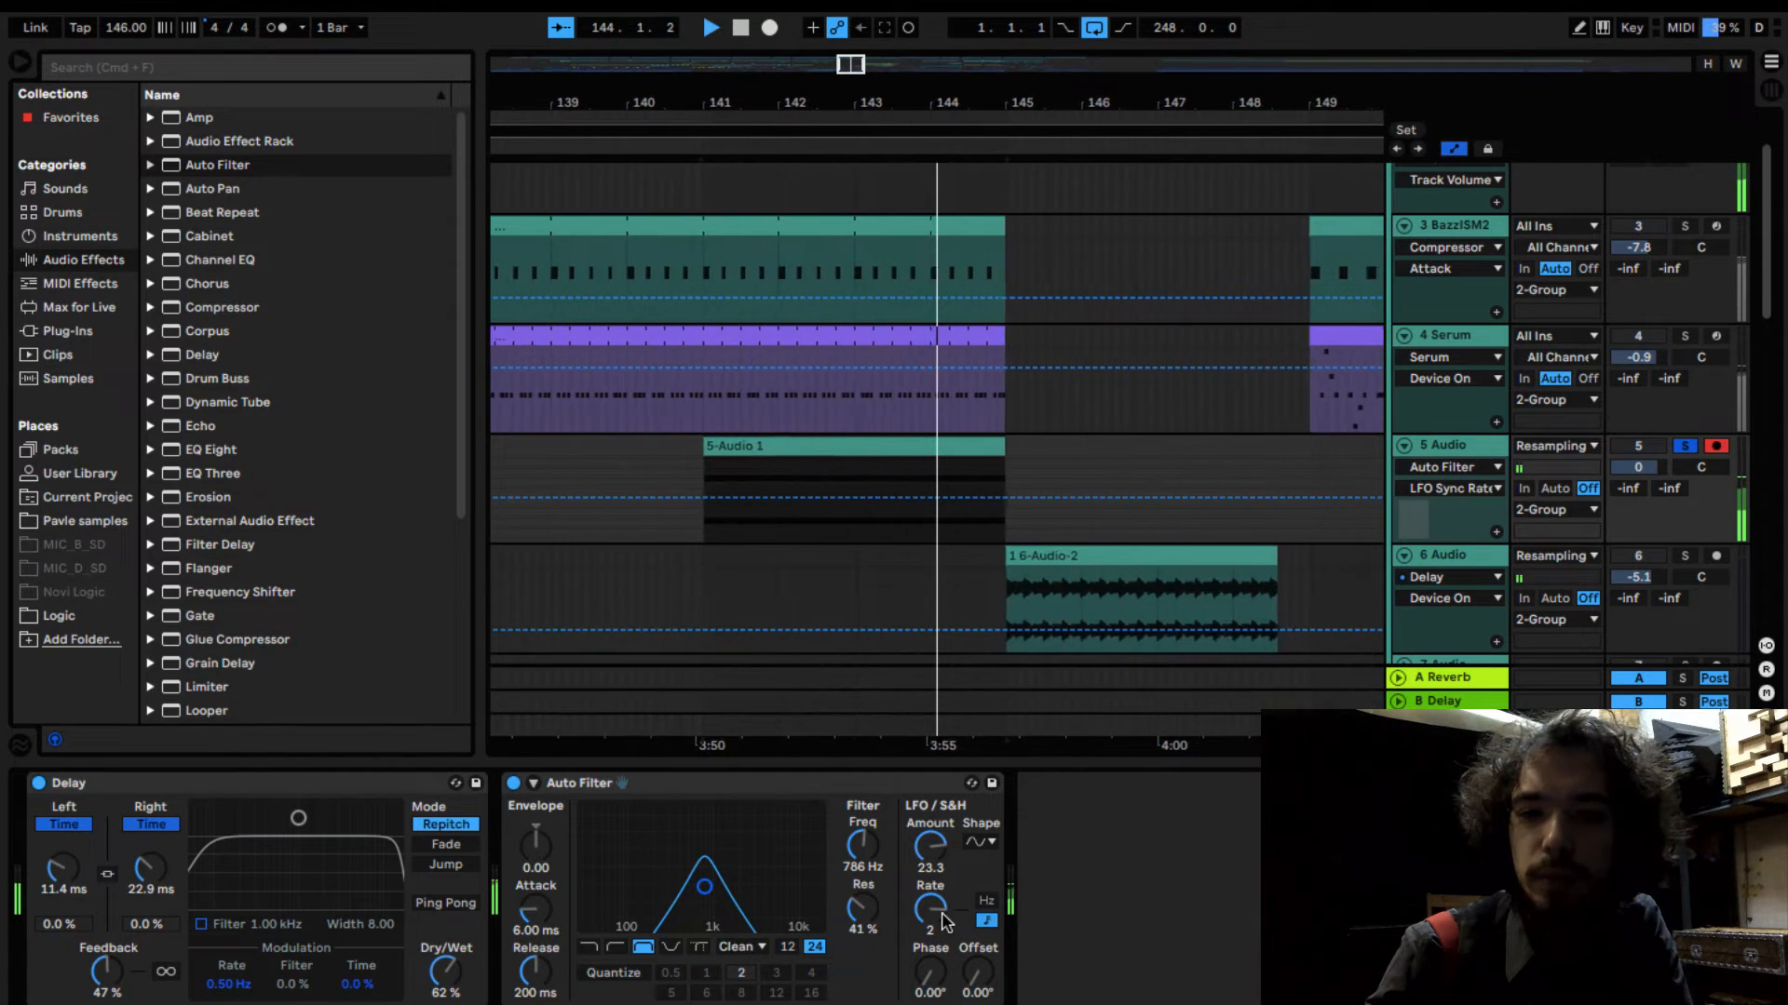
drag(946, 921, 946, 905)
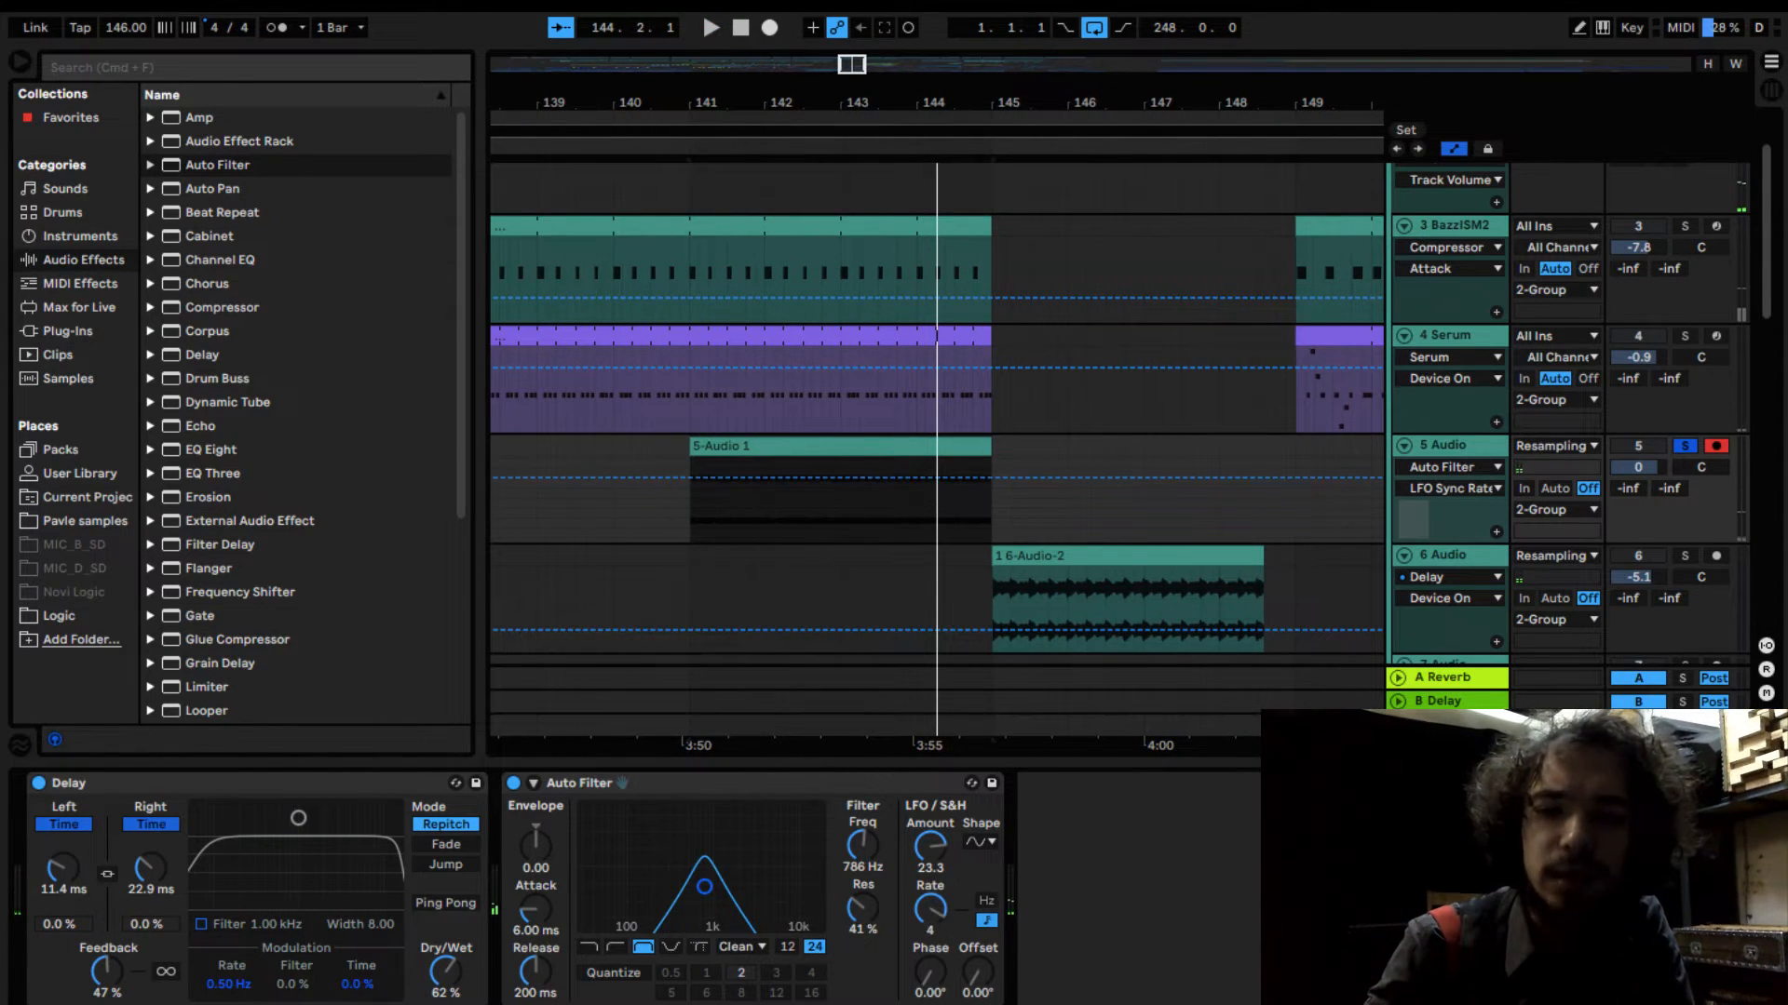
click(698, 446)
key(space)
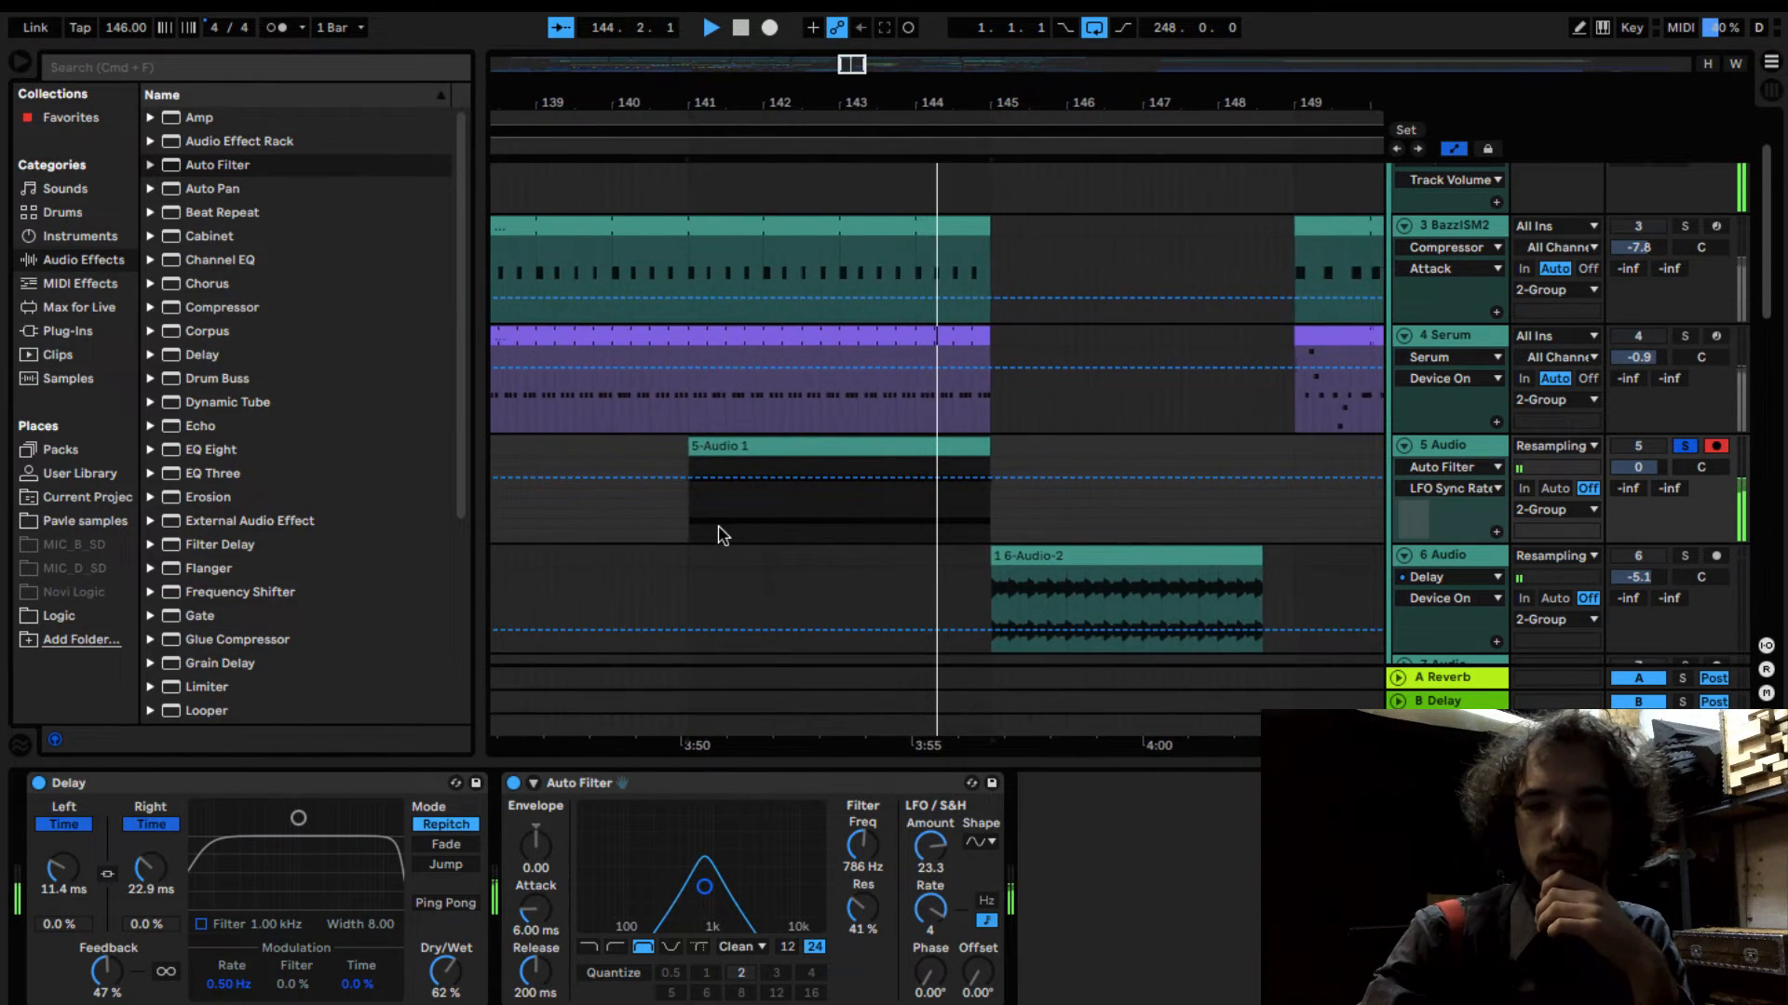
key(space)
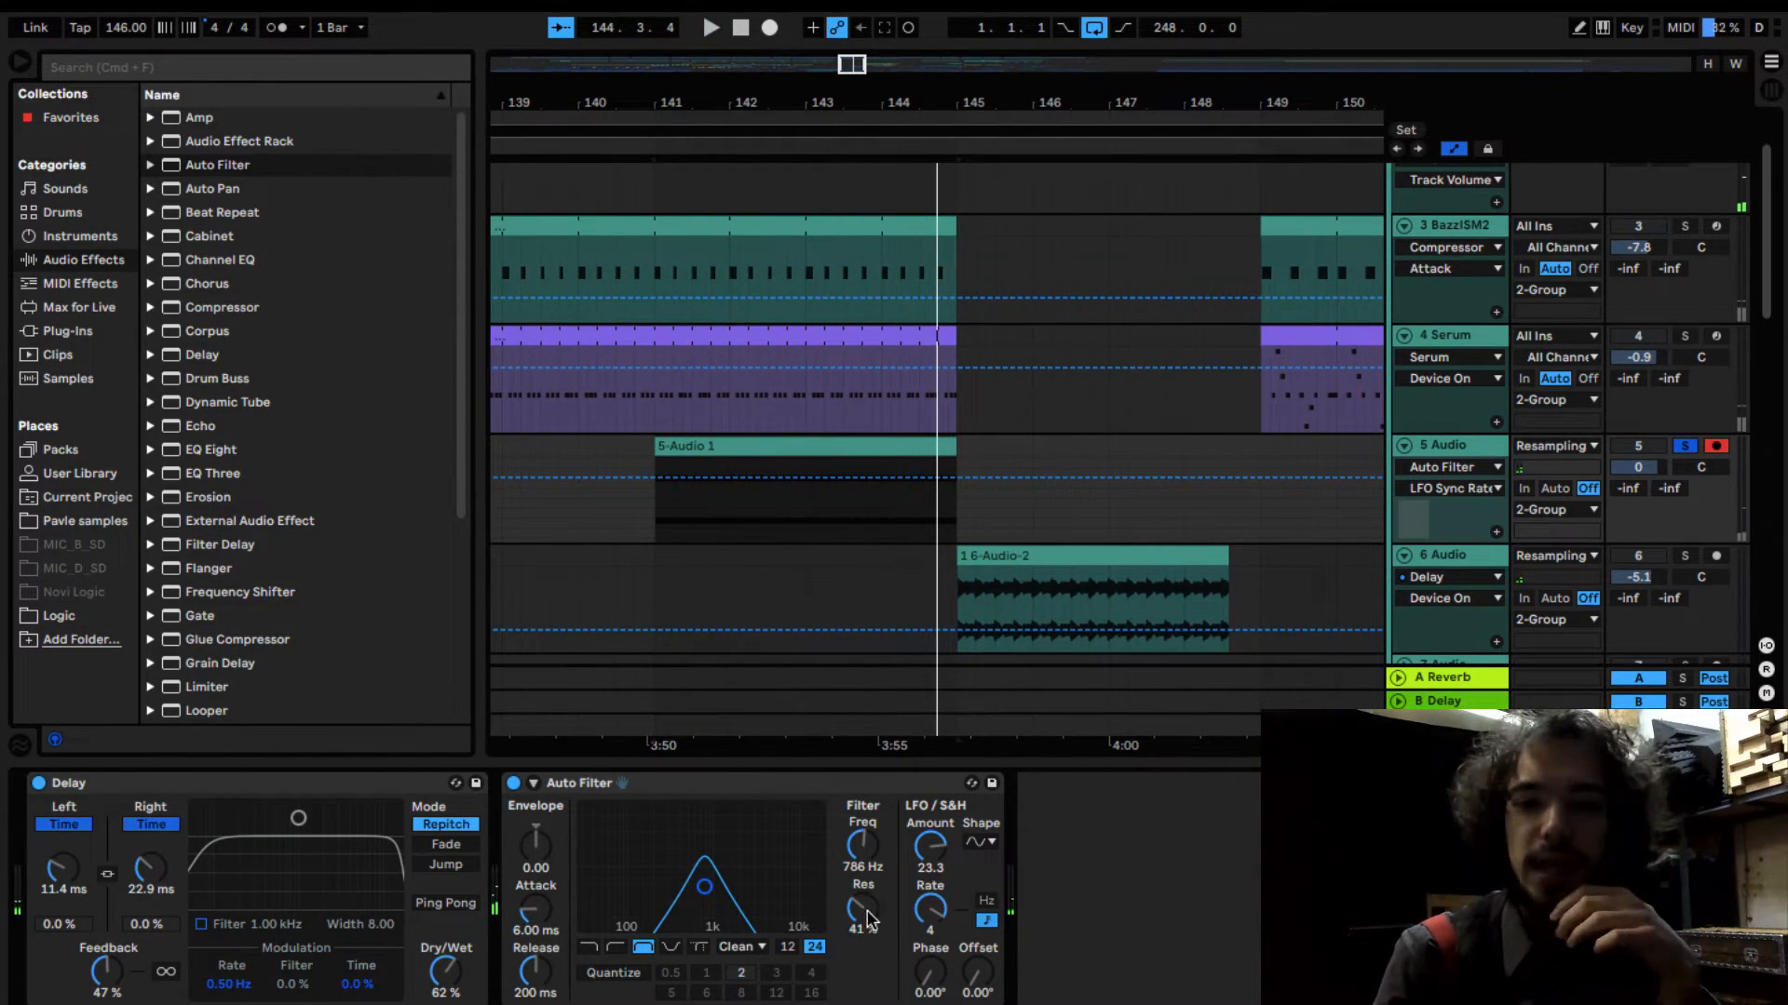
Step: Audition higher Auto Filter resonance values during playback and settle on 63 %
drag(861, 919, 861, 838)
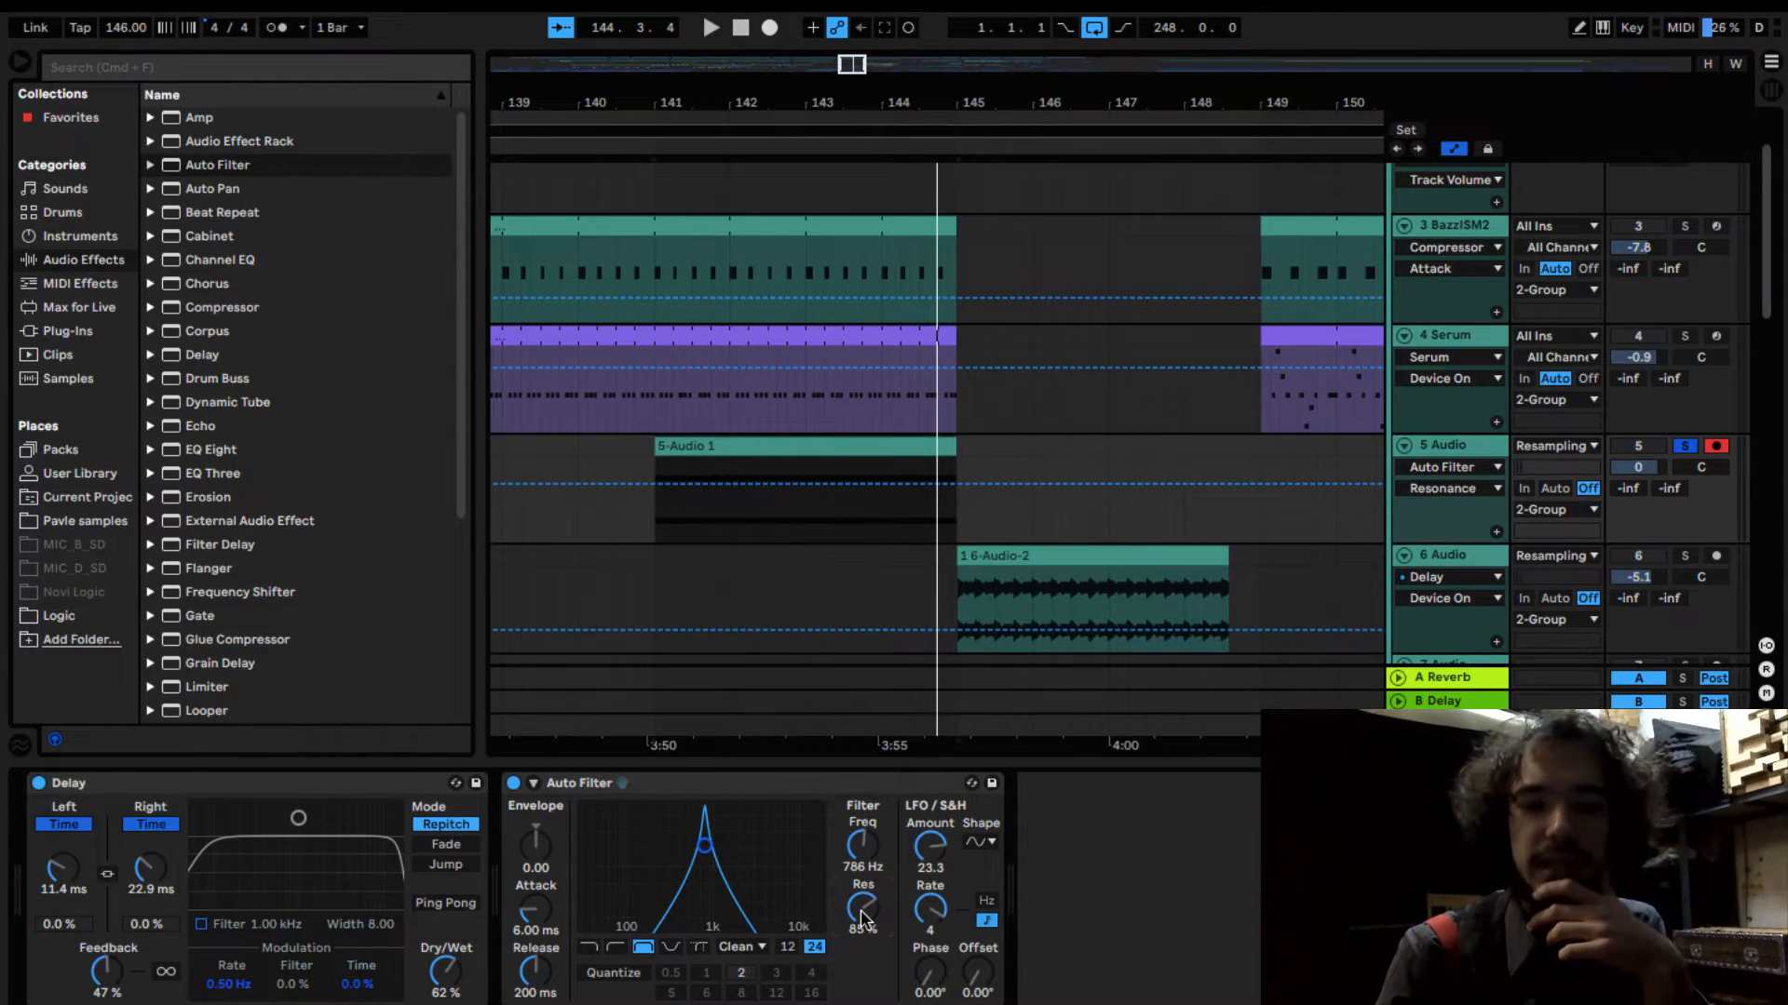
key(space)
mouse_move(862, 913)
mouse_down()
mouse_move(861, 930)
mouse_move(860, 909)
mouse_up()
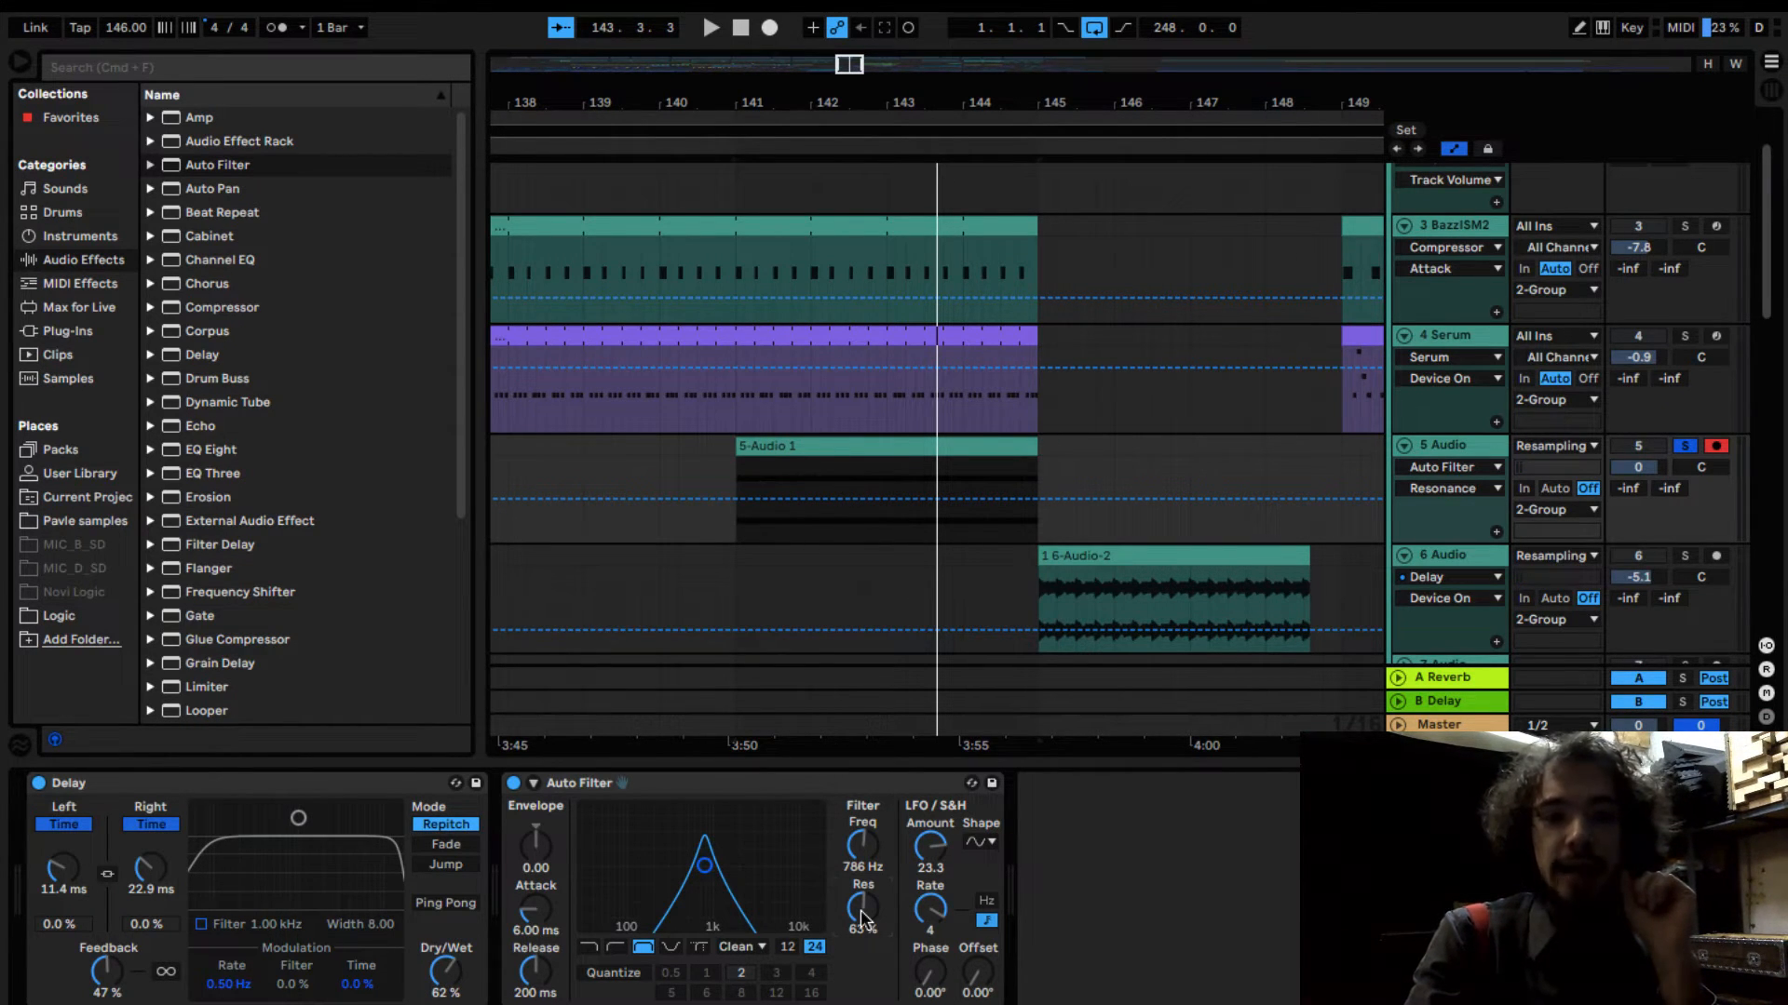
Step: Find the FabFilter Saturn plug-in and add it after the Auto Filter on the 5 Audio track
click(67, 332)
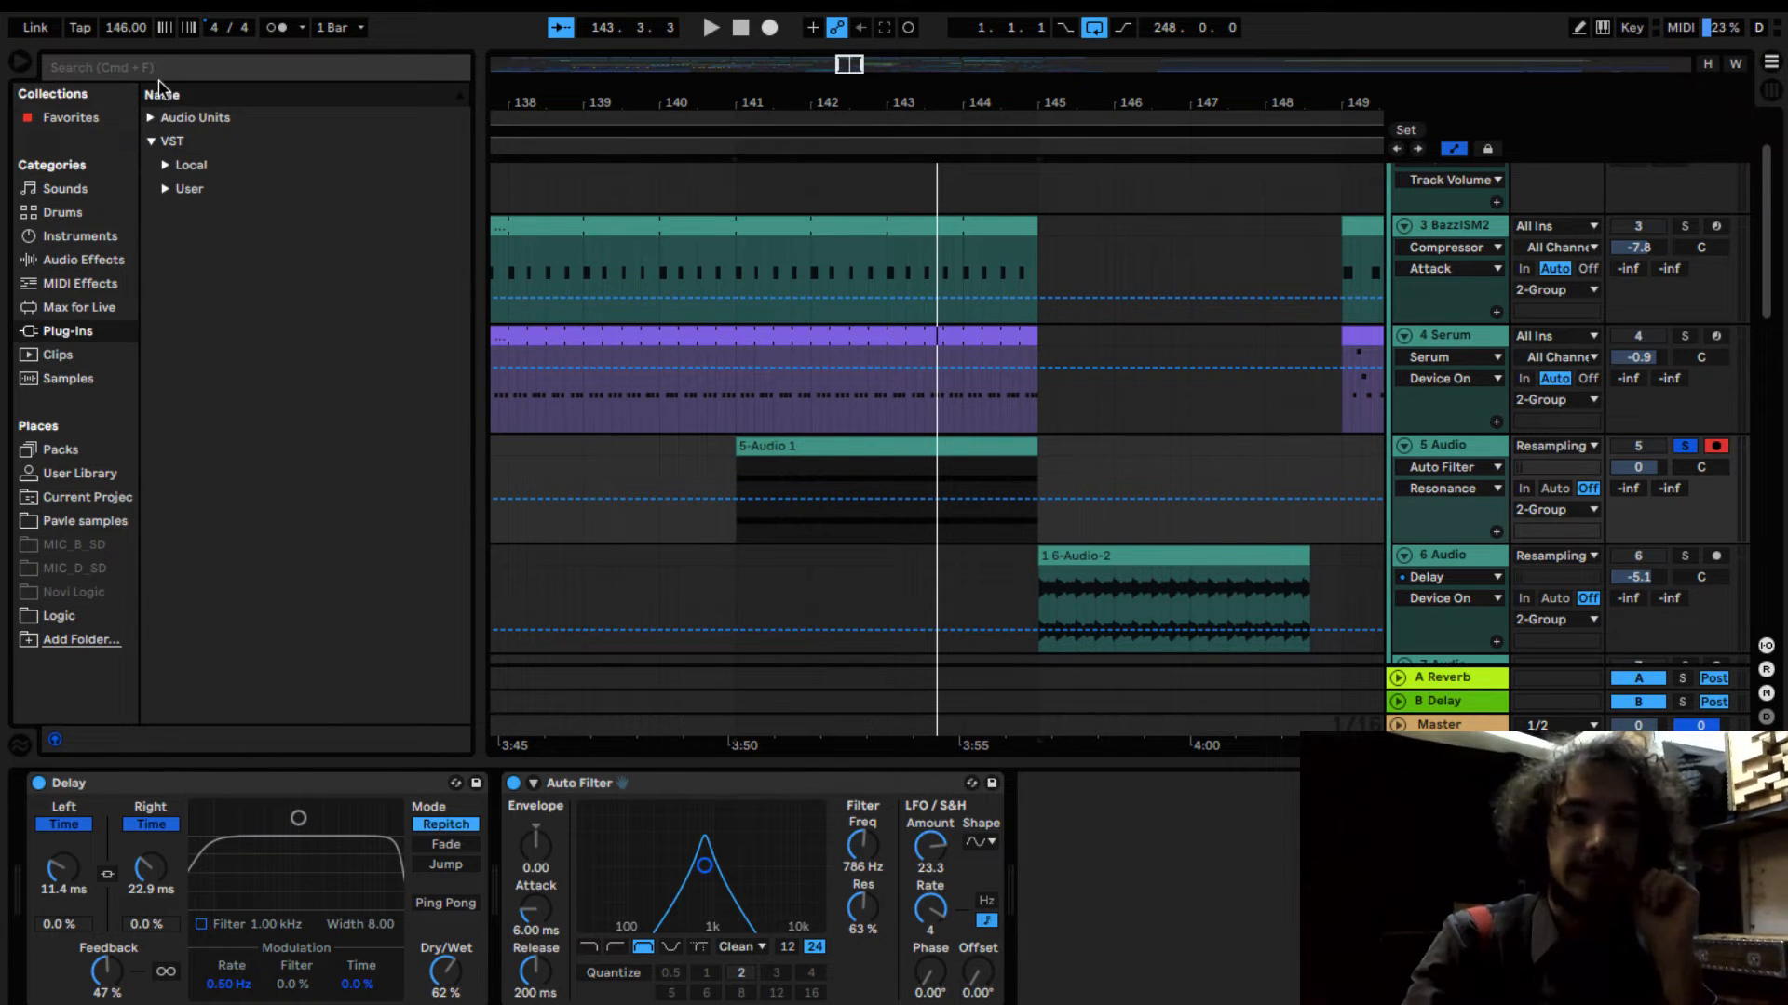
text(saturn)
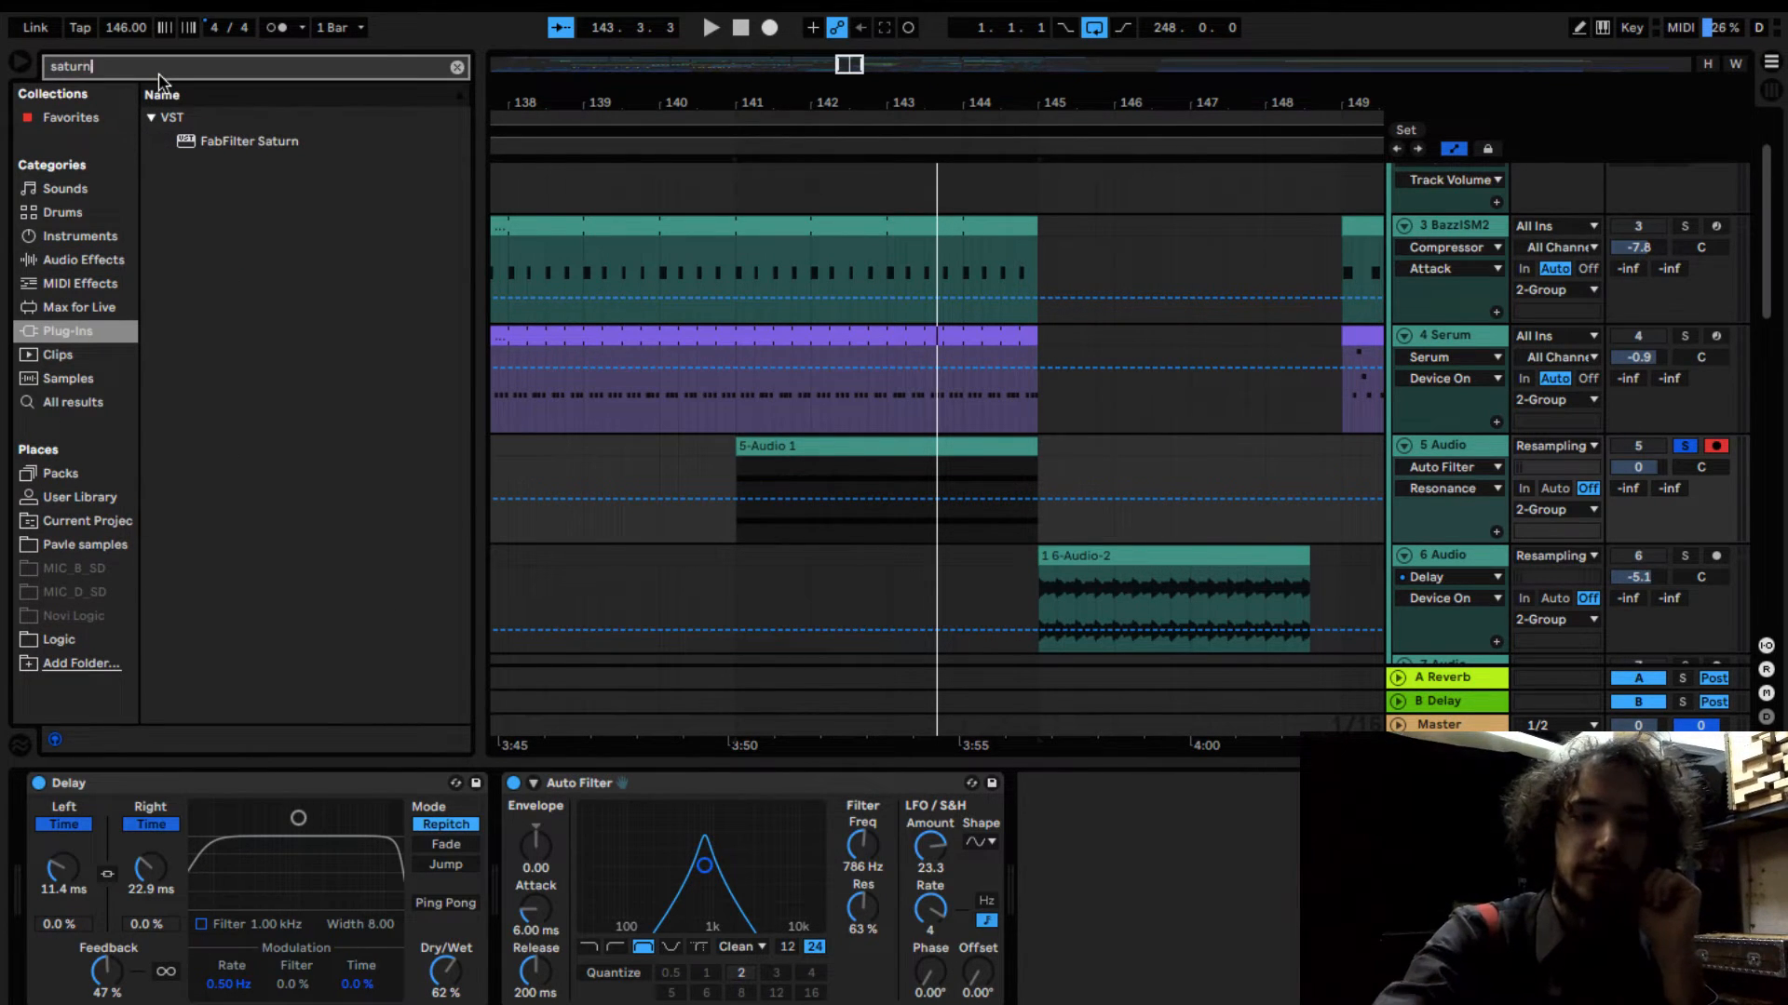
click(229, 142)
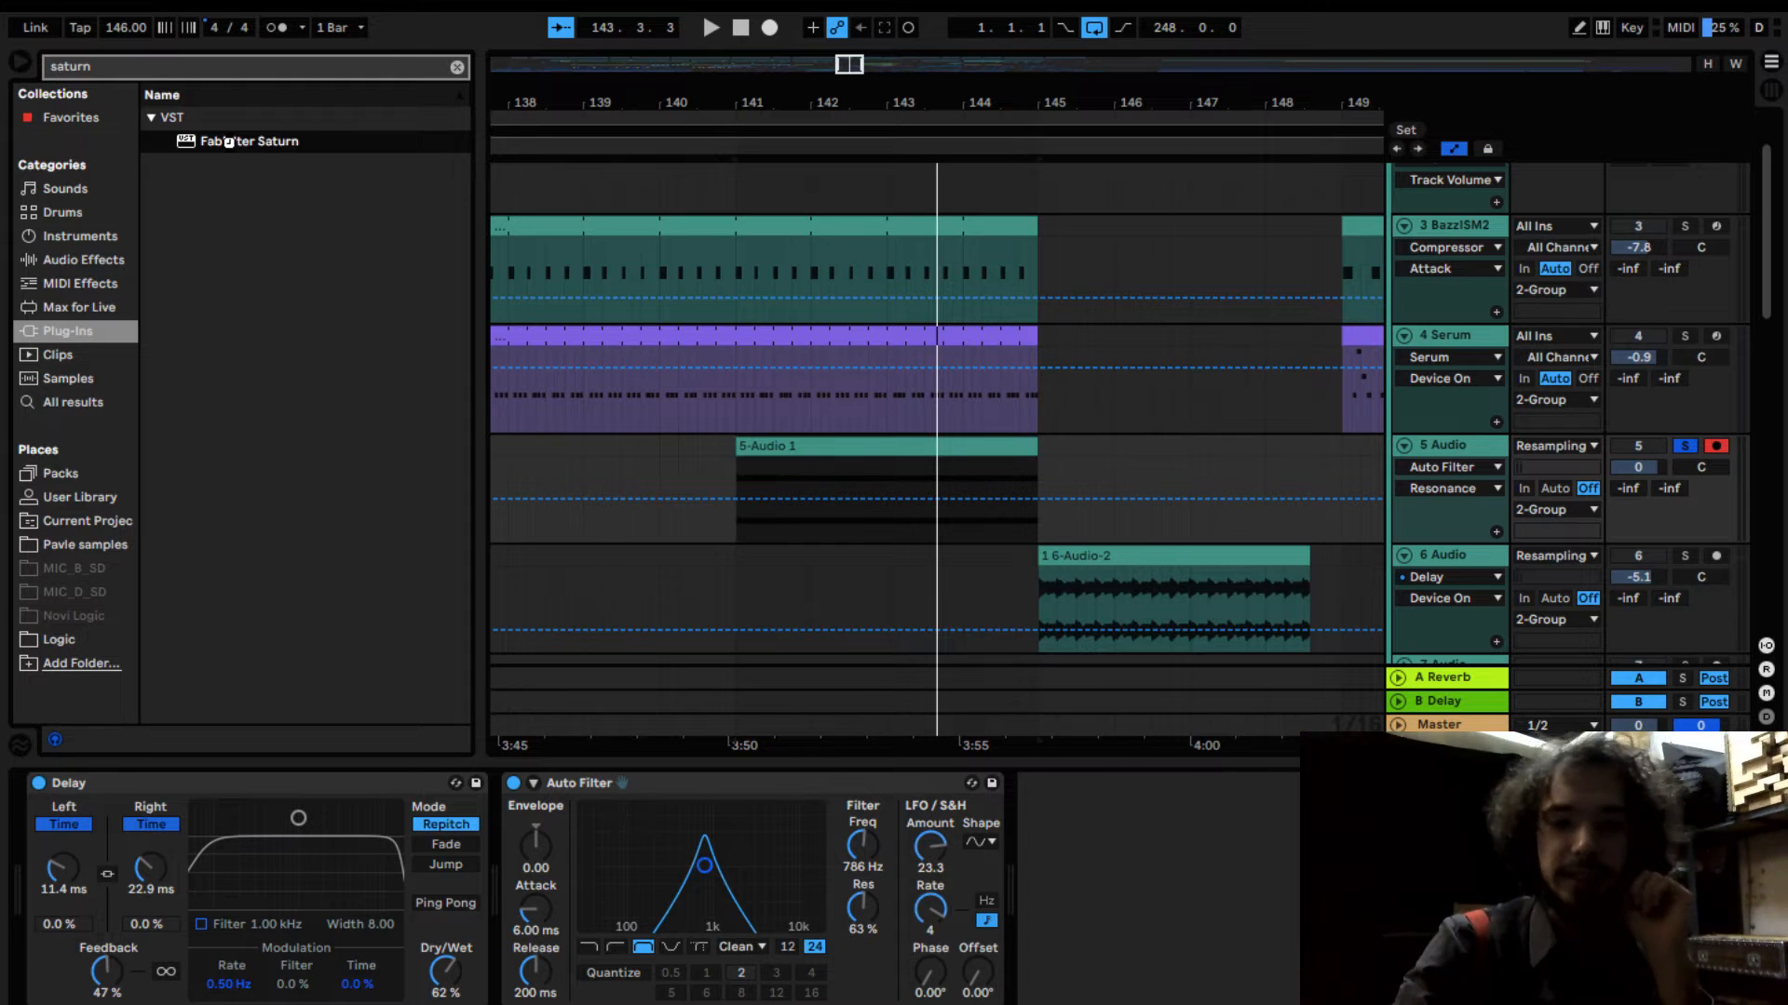
double_click(231, 142)
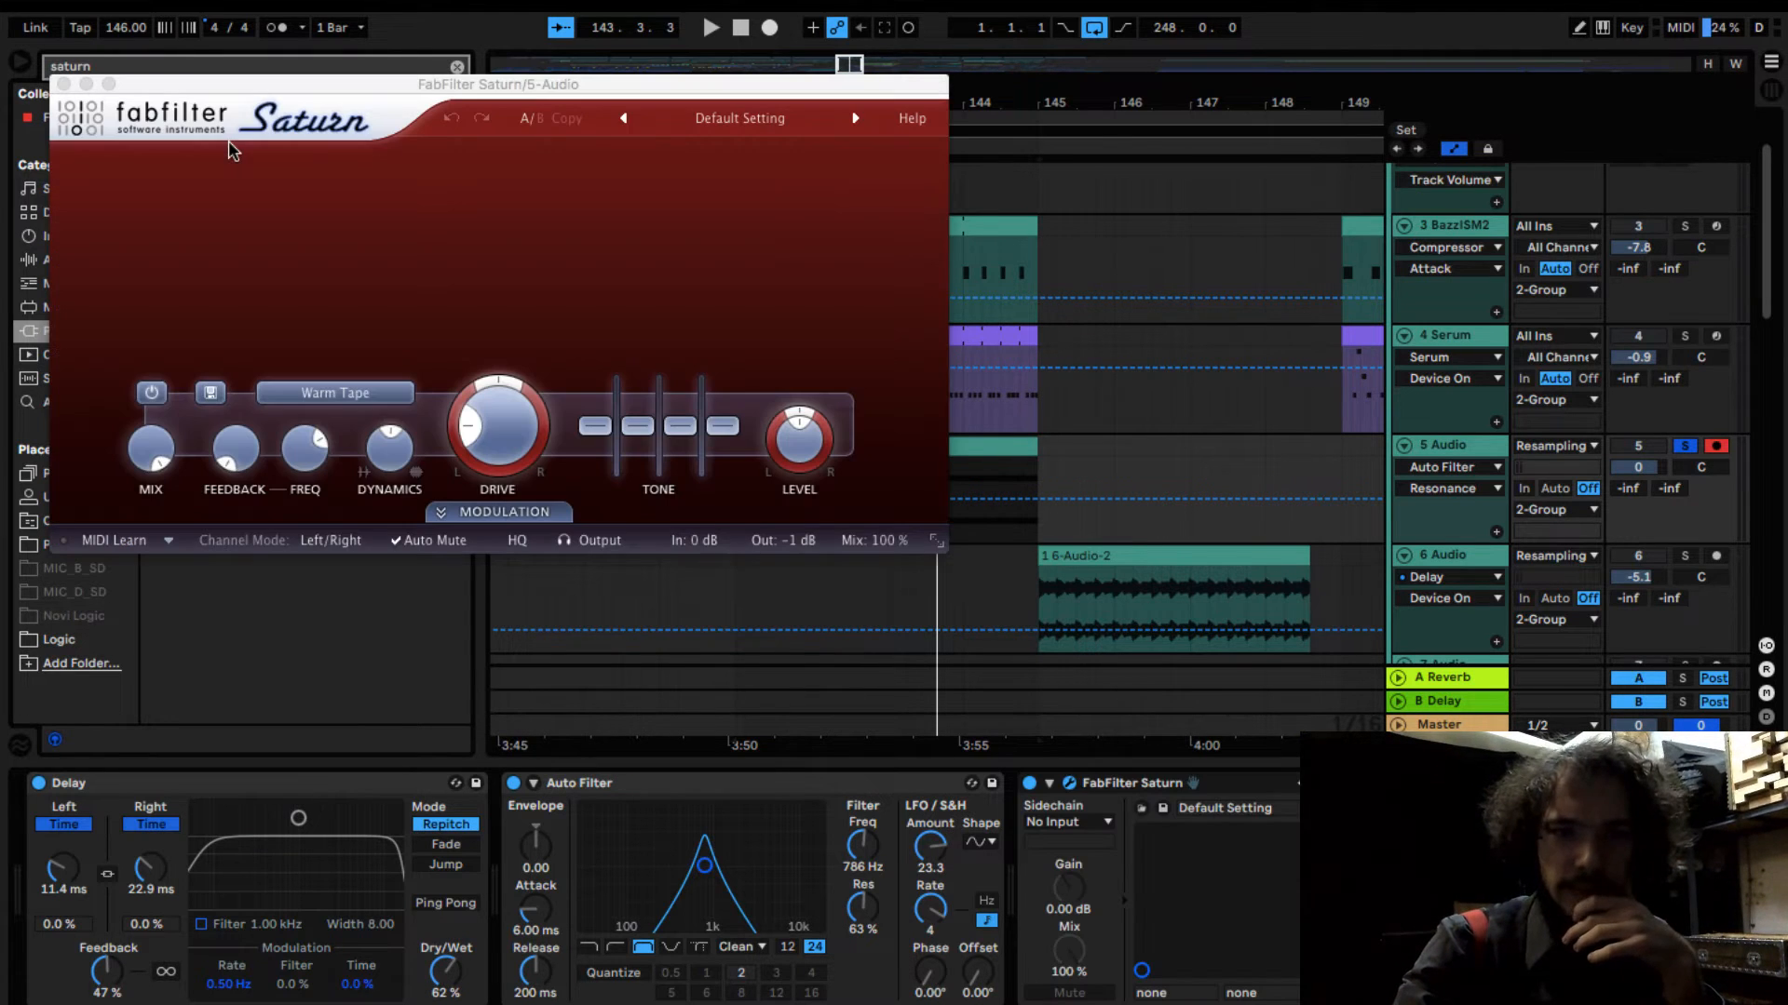
drag(523, 90, 602, 92)
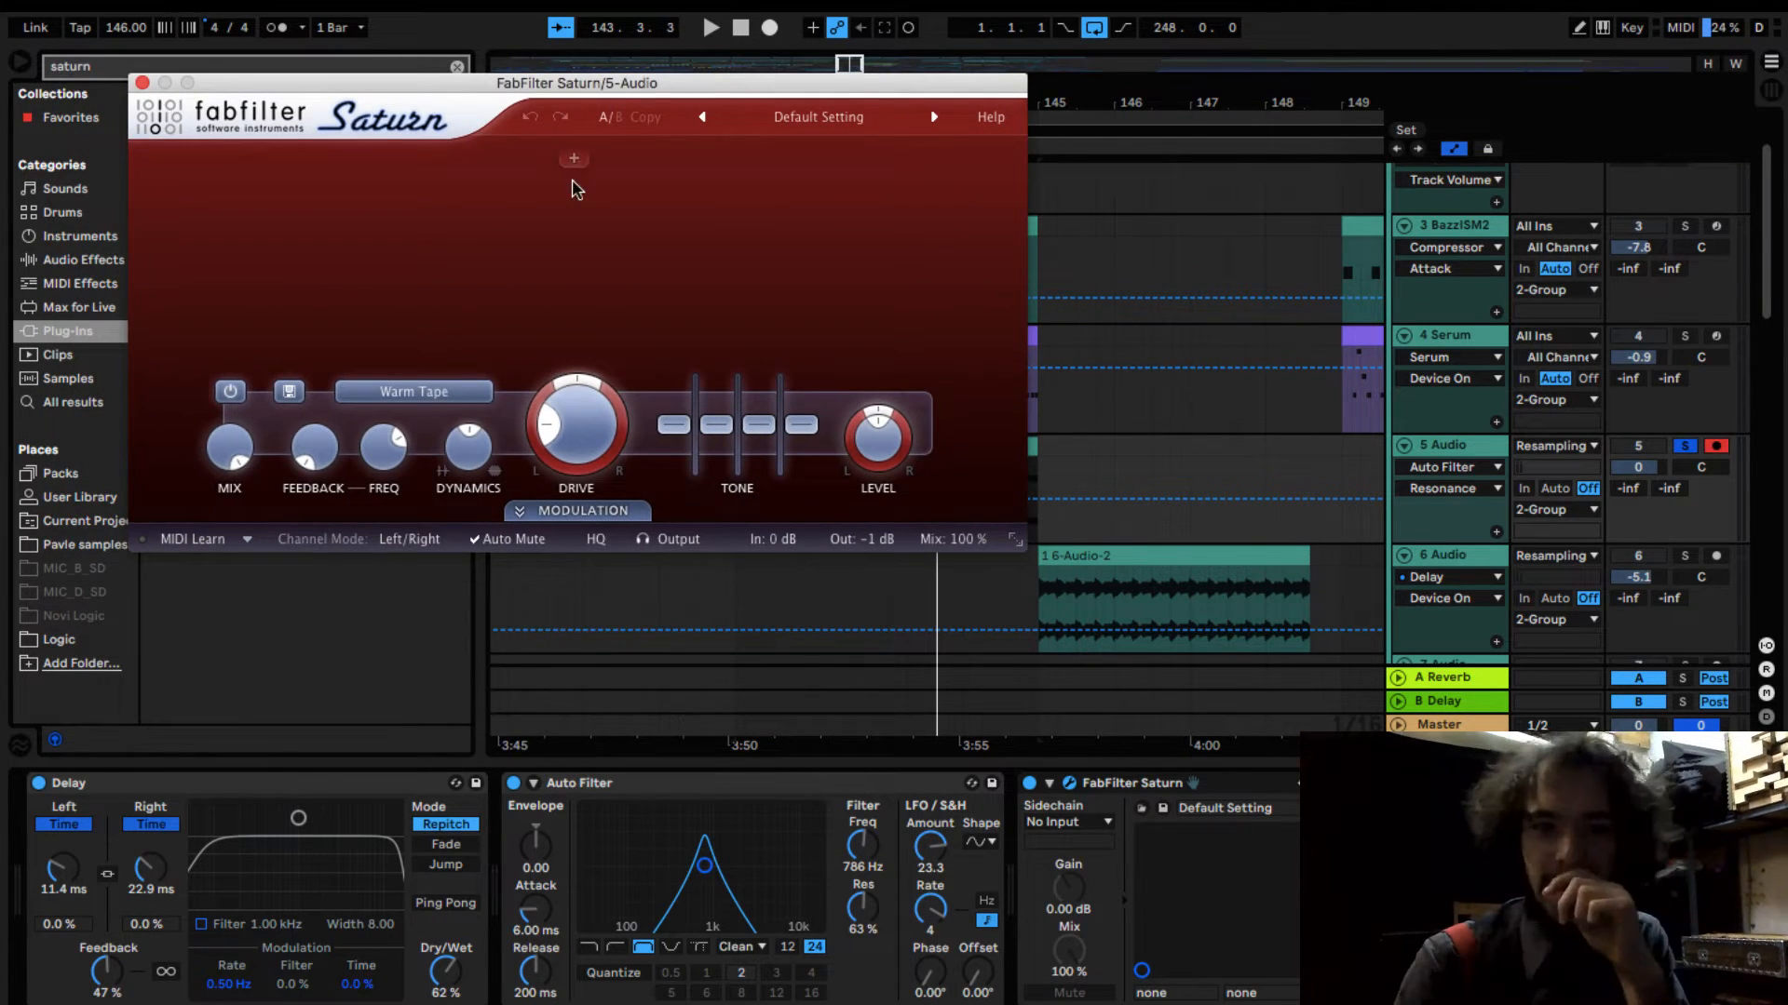
Step: Set Saturn's distortion style to Destroy, with a reduced Presence tone and a band mix of 82.90 %
click(424, 392)
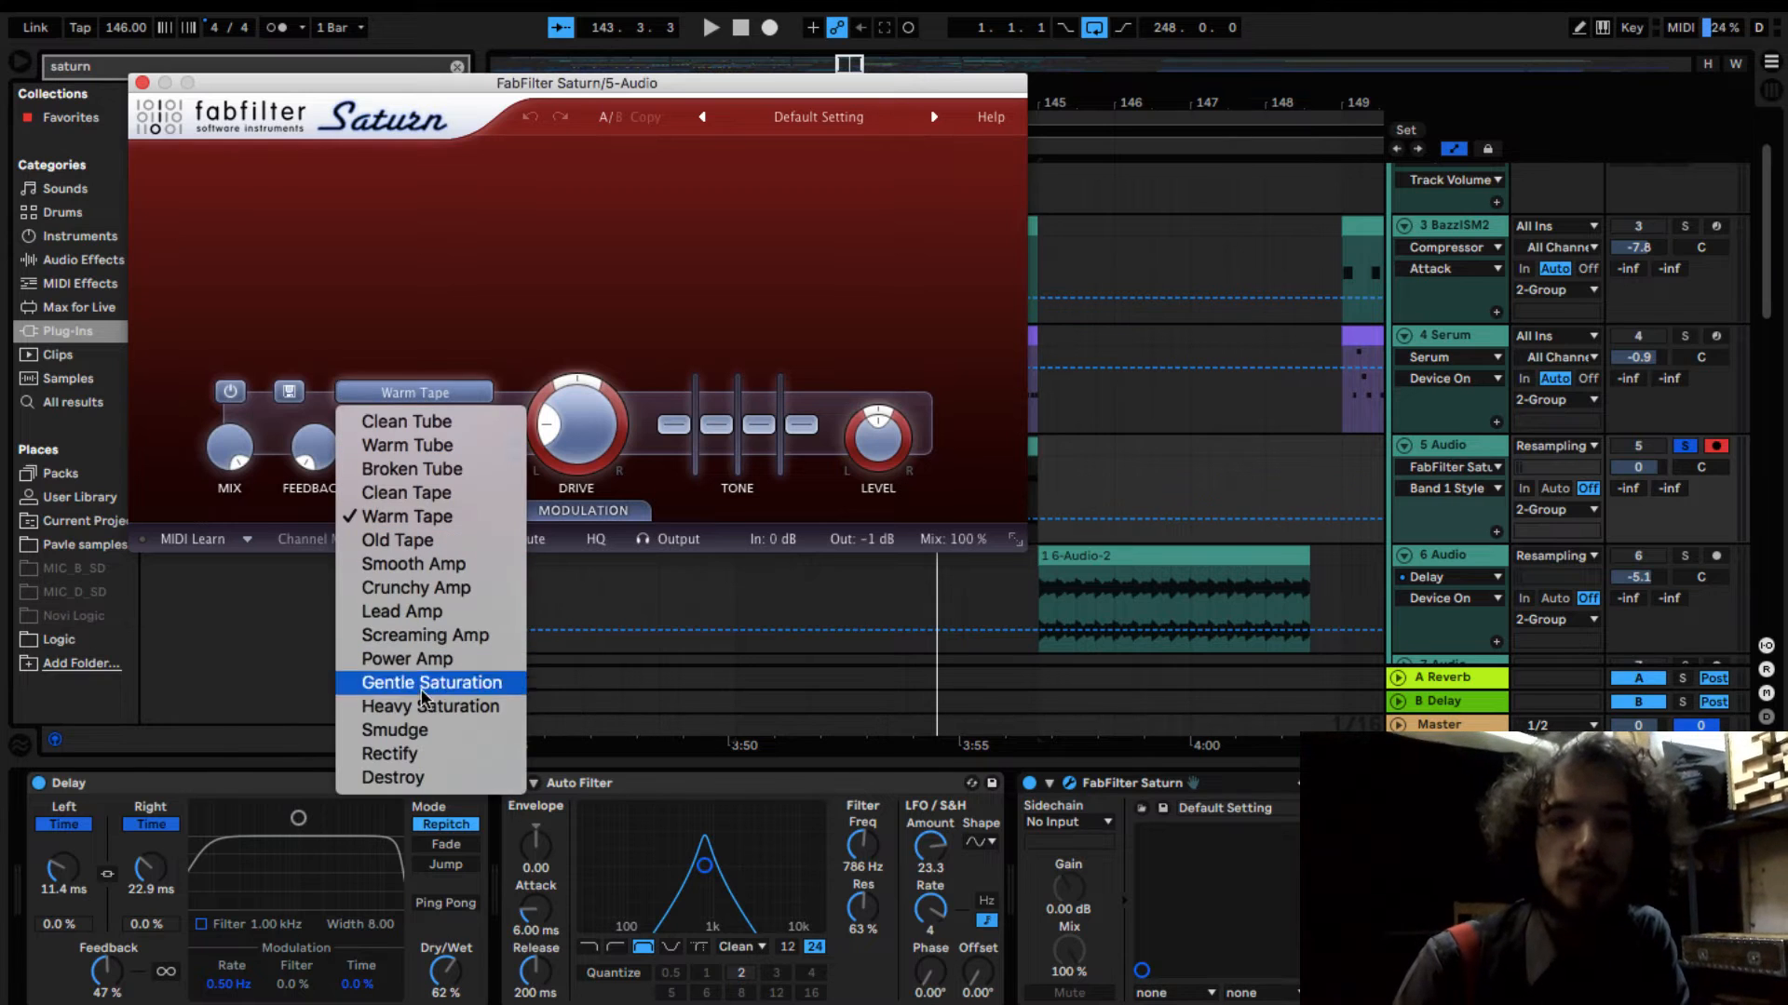
click(392, 777)
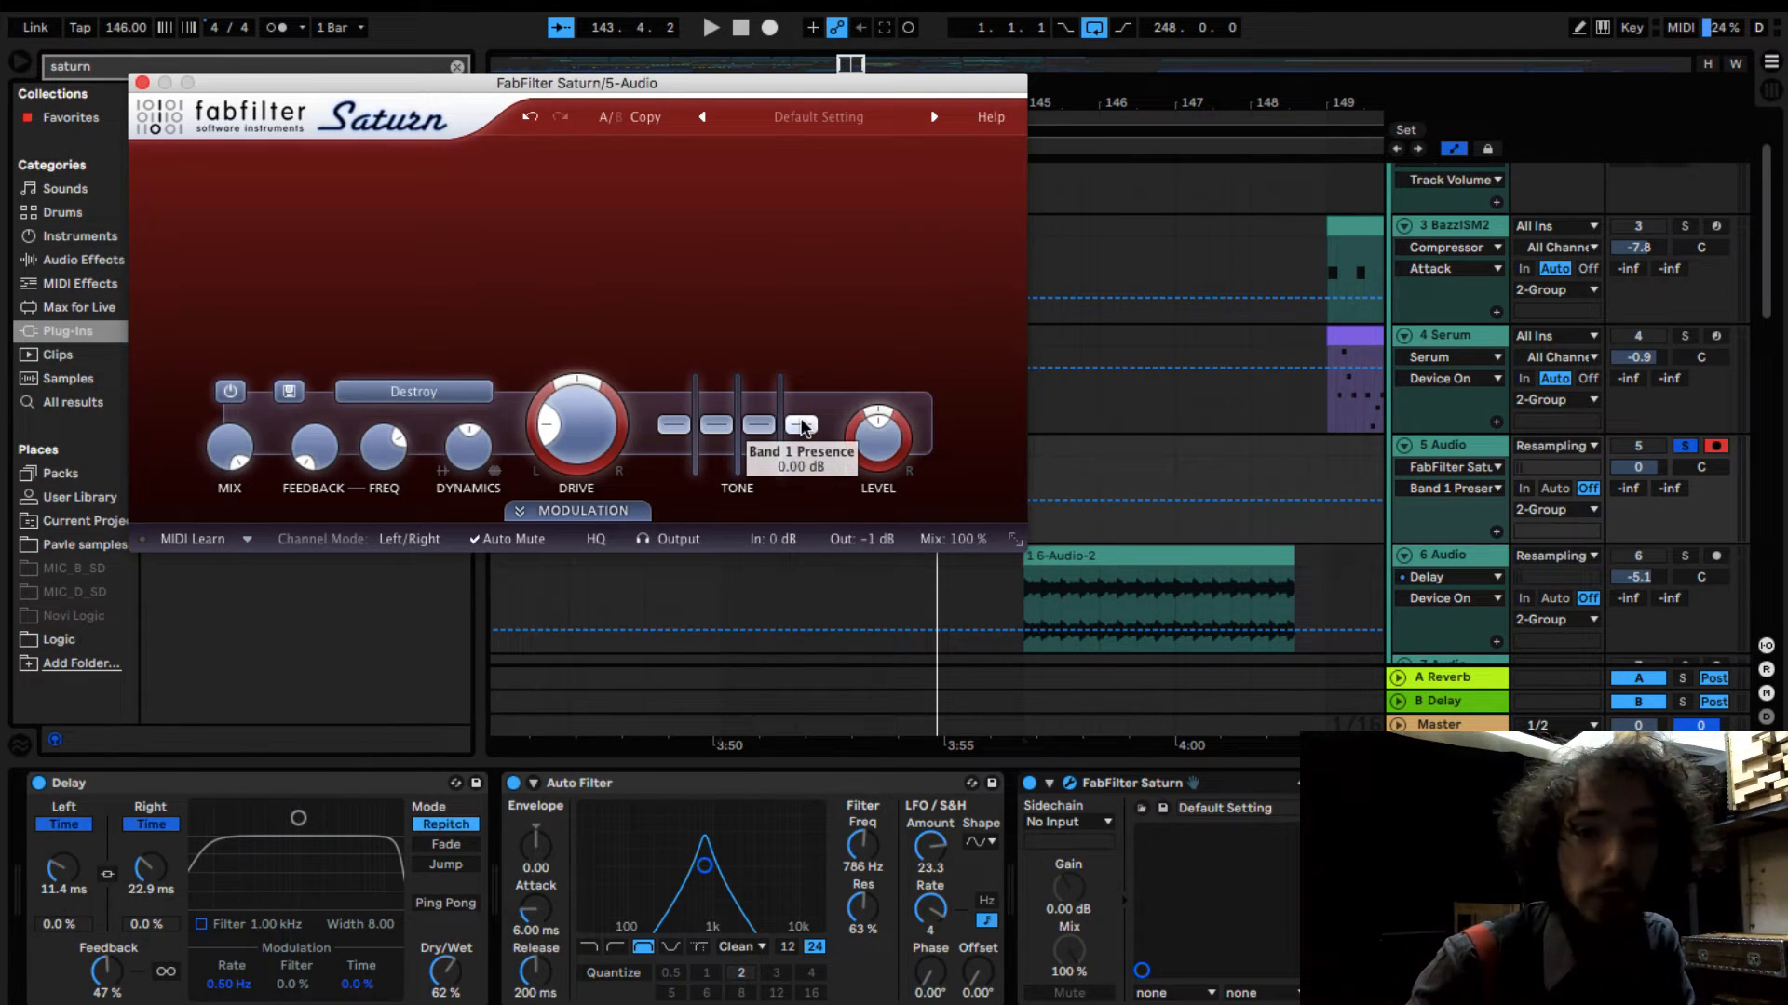
drag(802, 427, 808, 611)
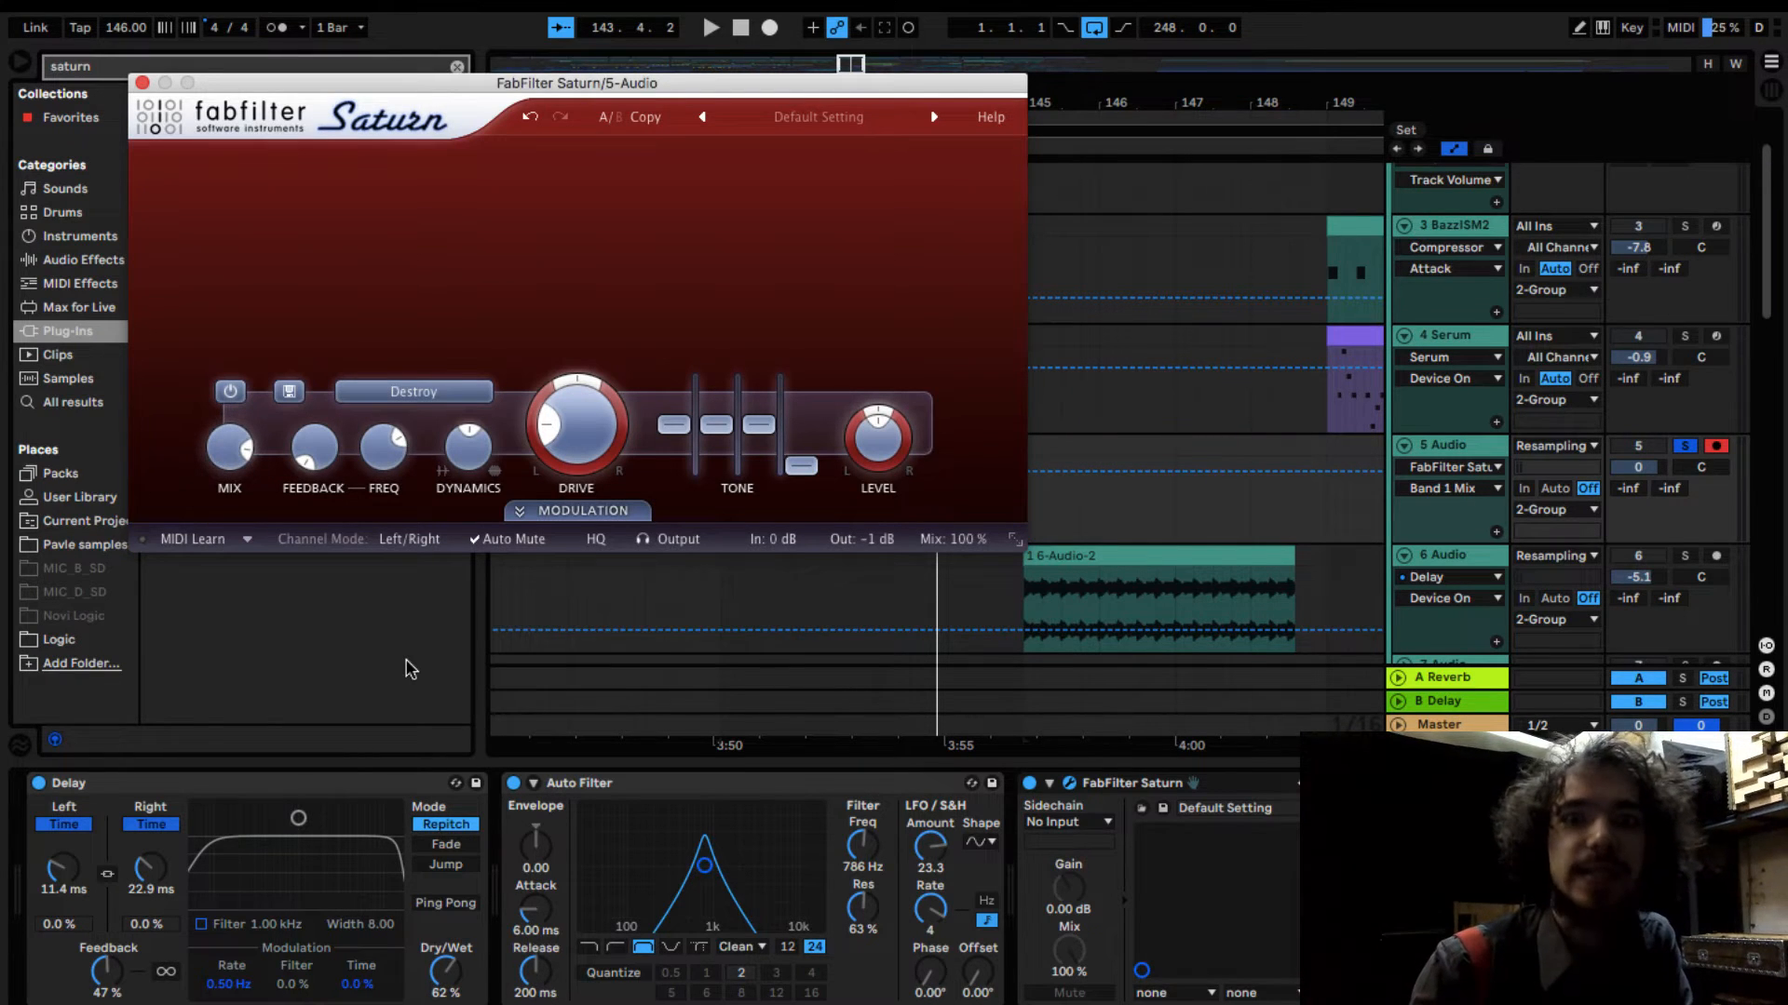
Step: Audition Saturn's drive between about 19 and 27 % during playback and lower the Auto Filter's LFO amount to 21.2
key(space)
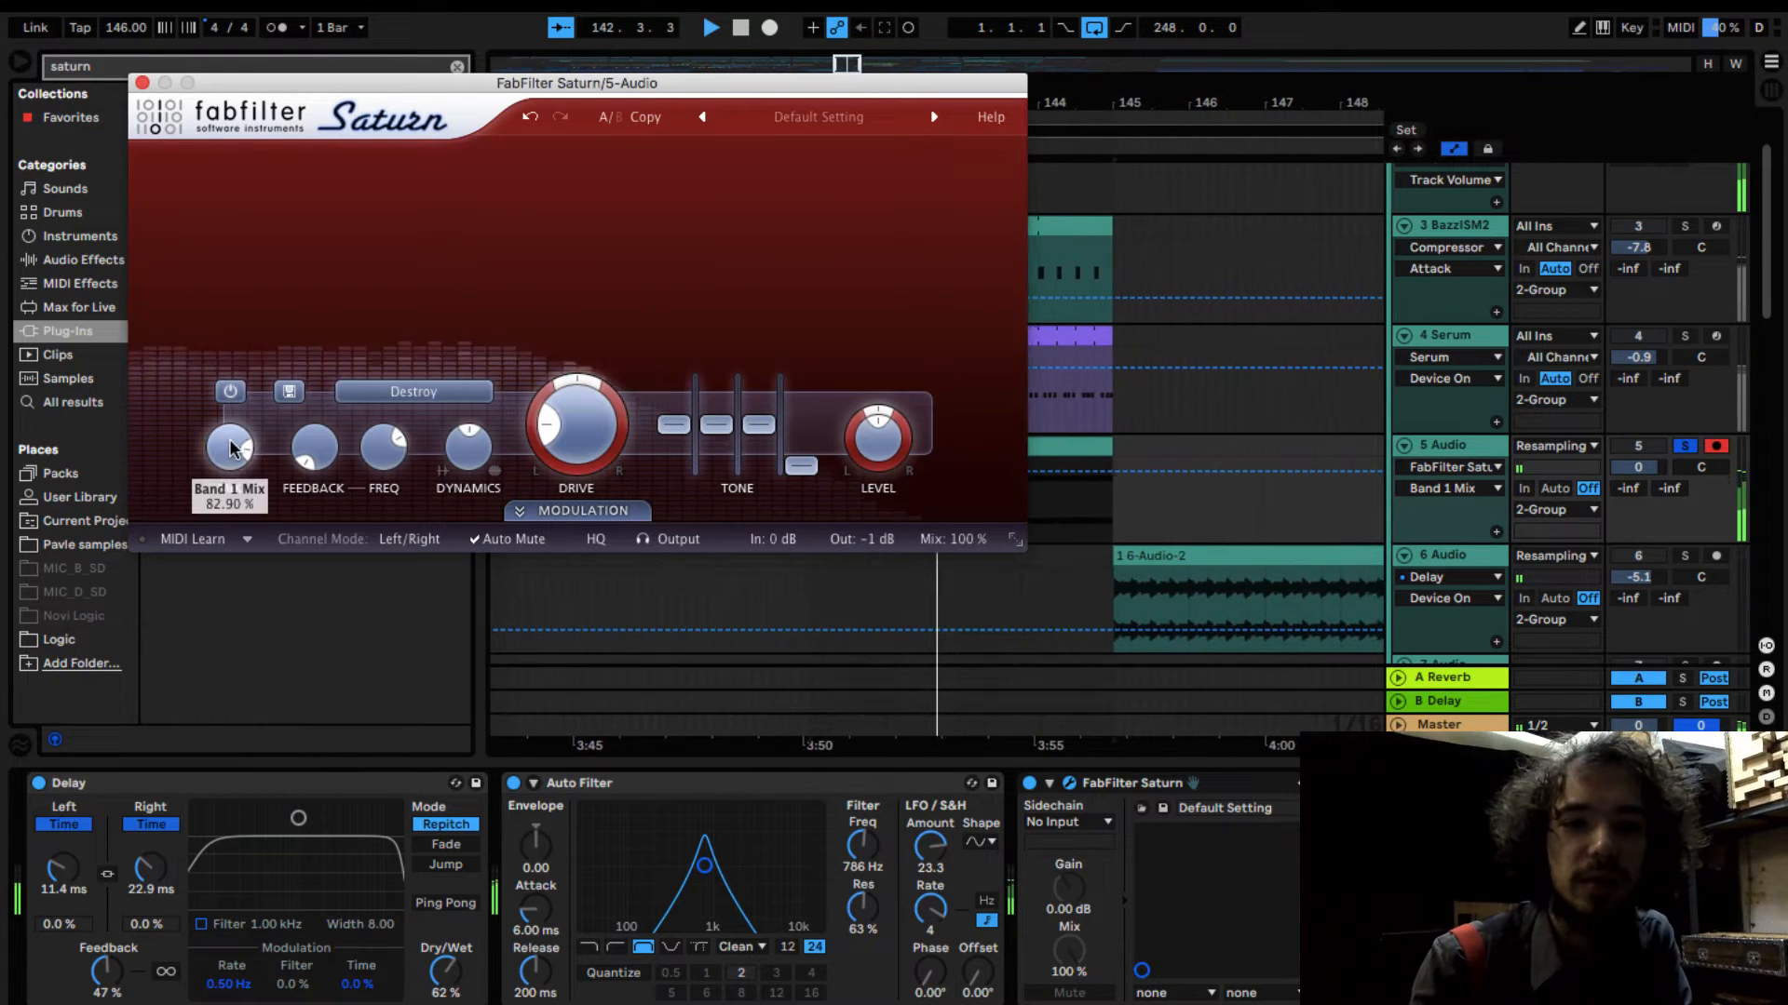
click(803, 471)
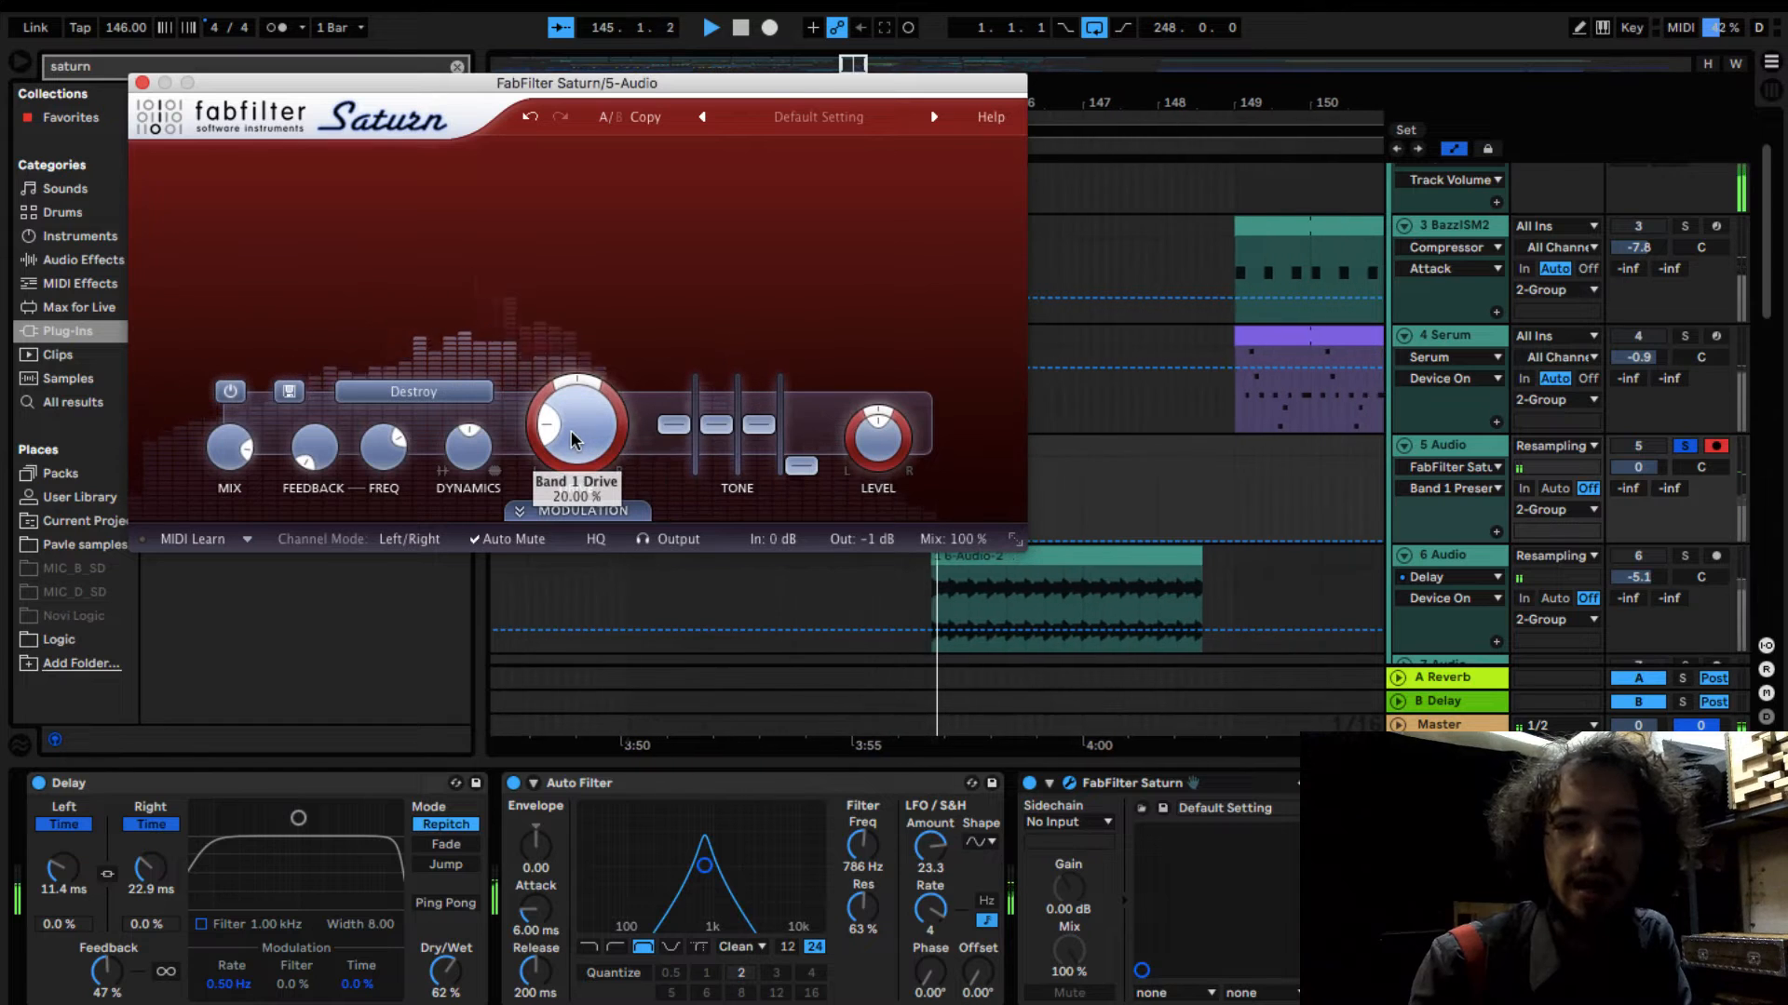
key(space)
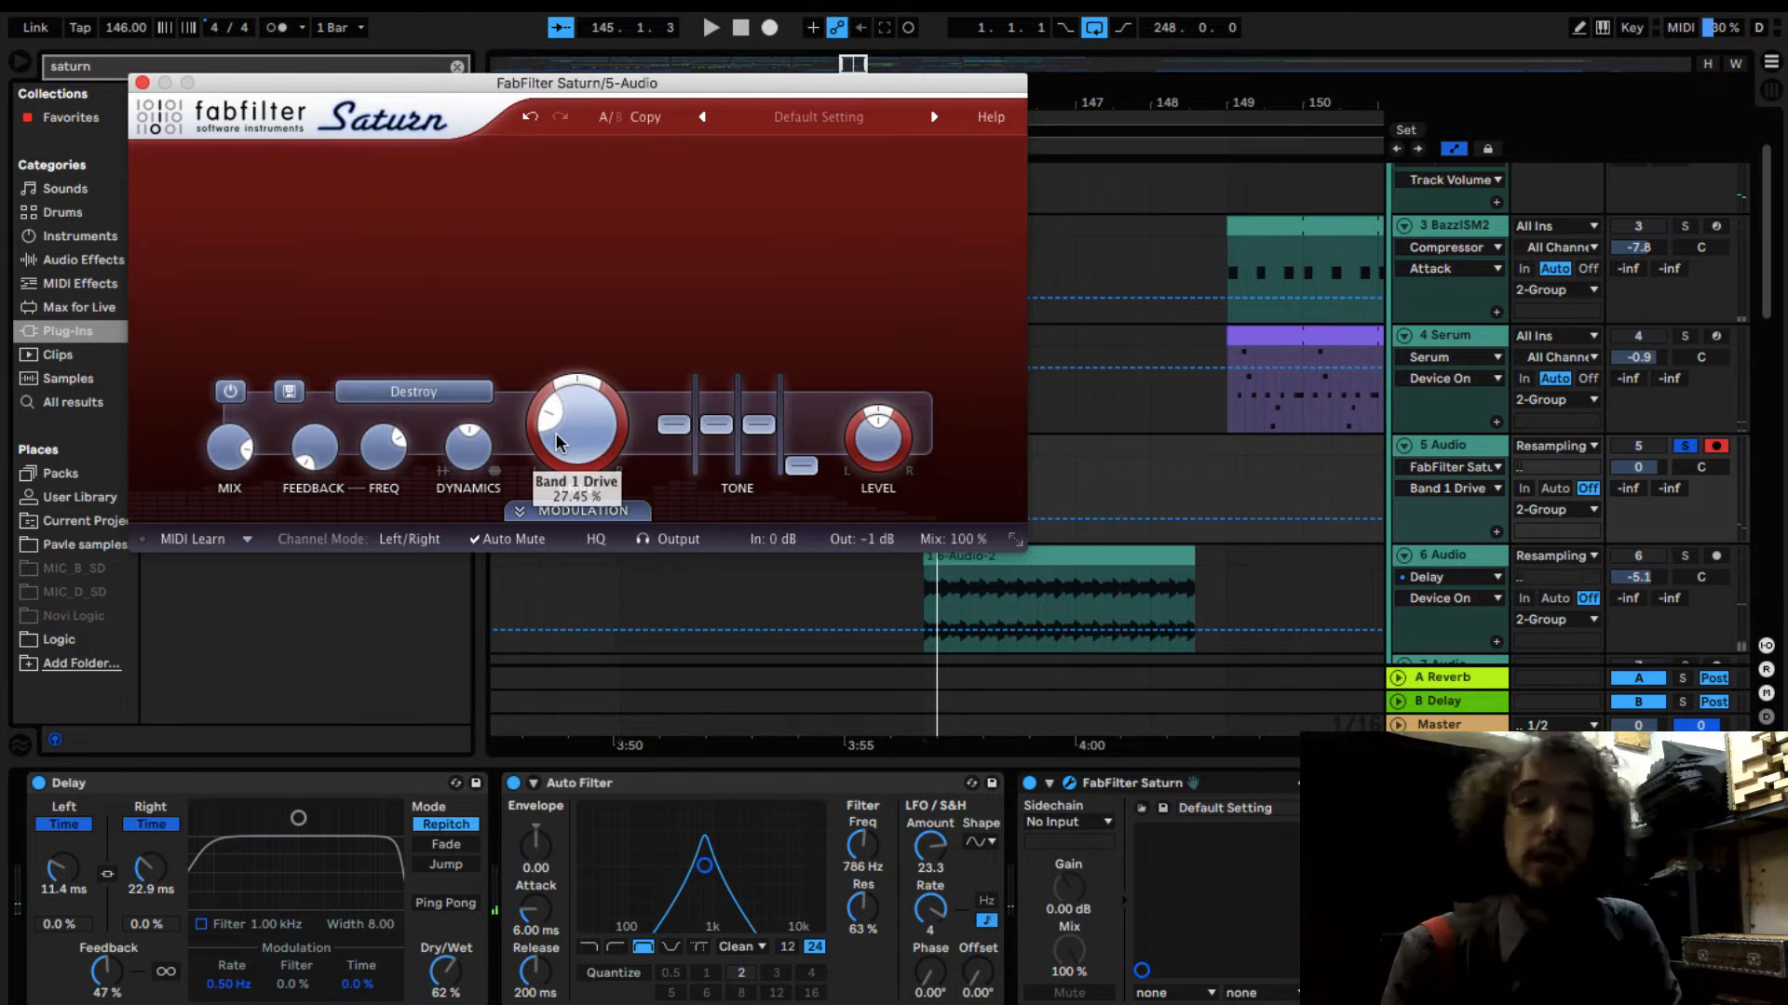
scroll(558, 427, down, 3)
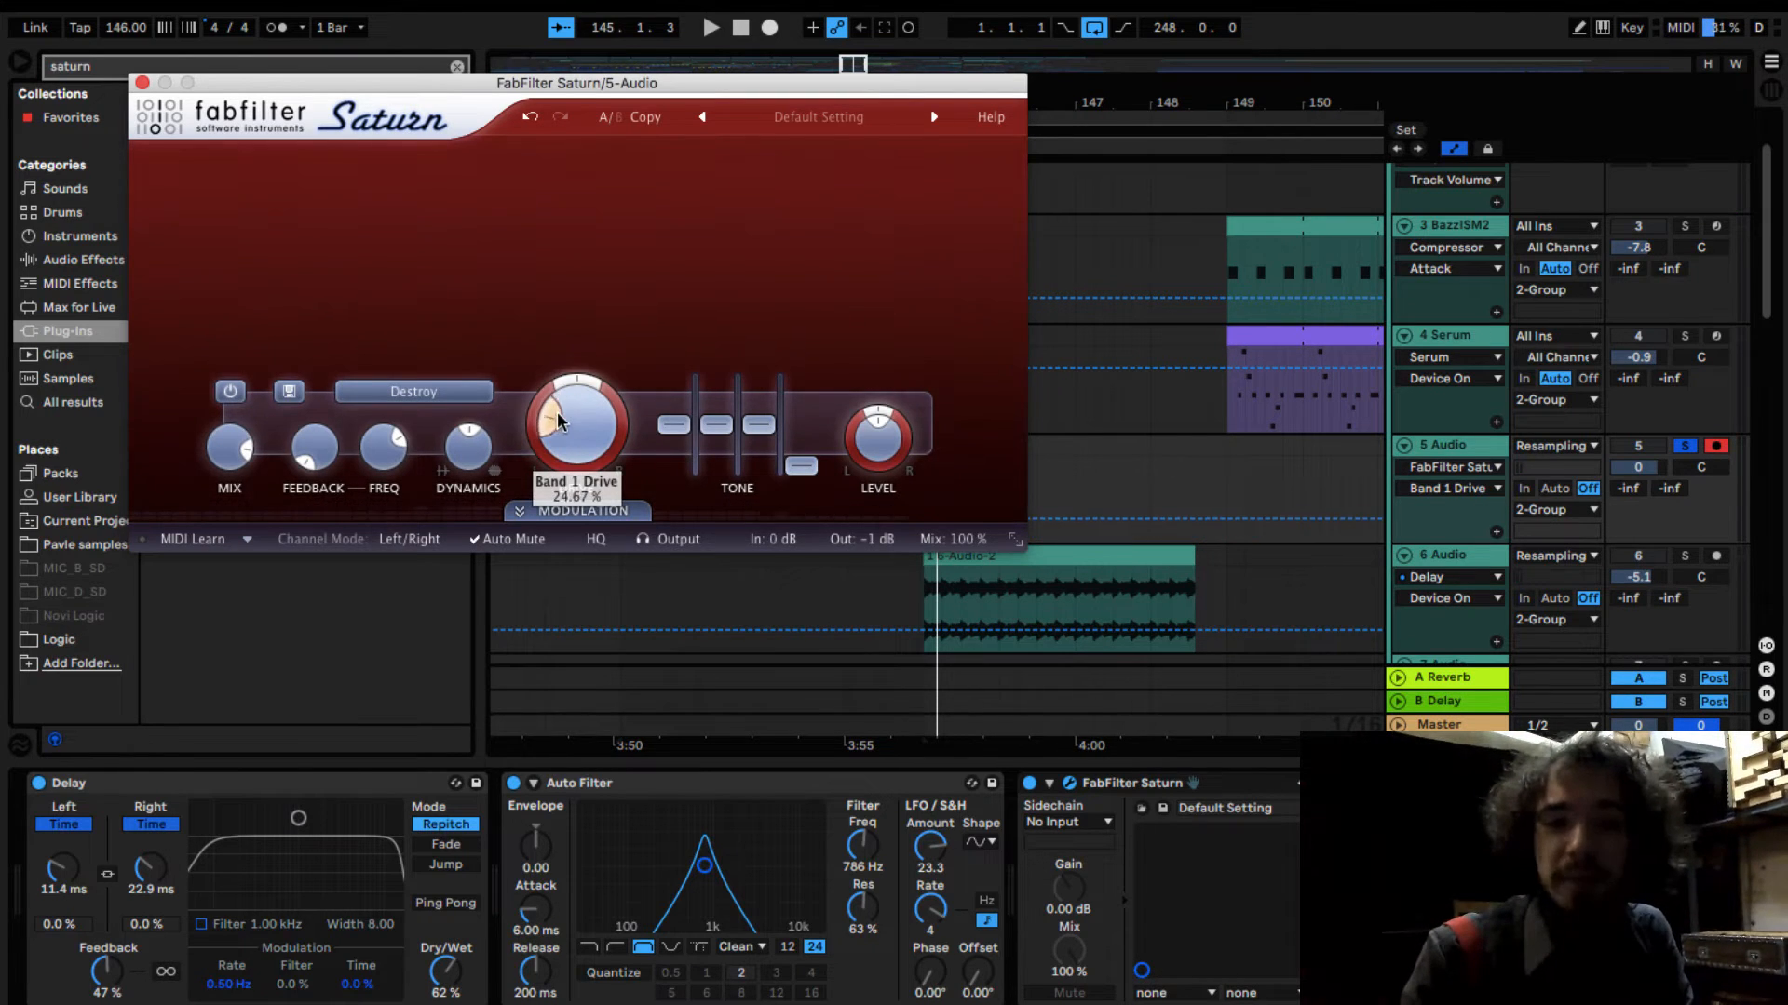
scroll(553, 423, up, 3)
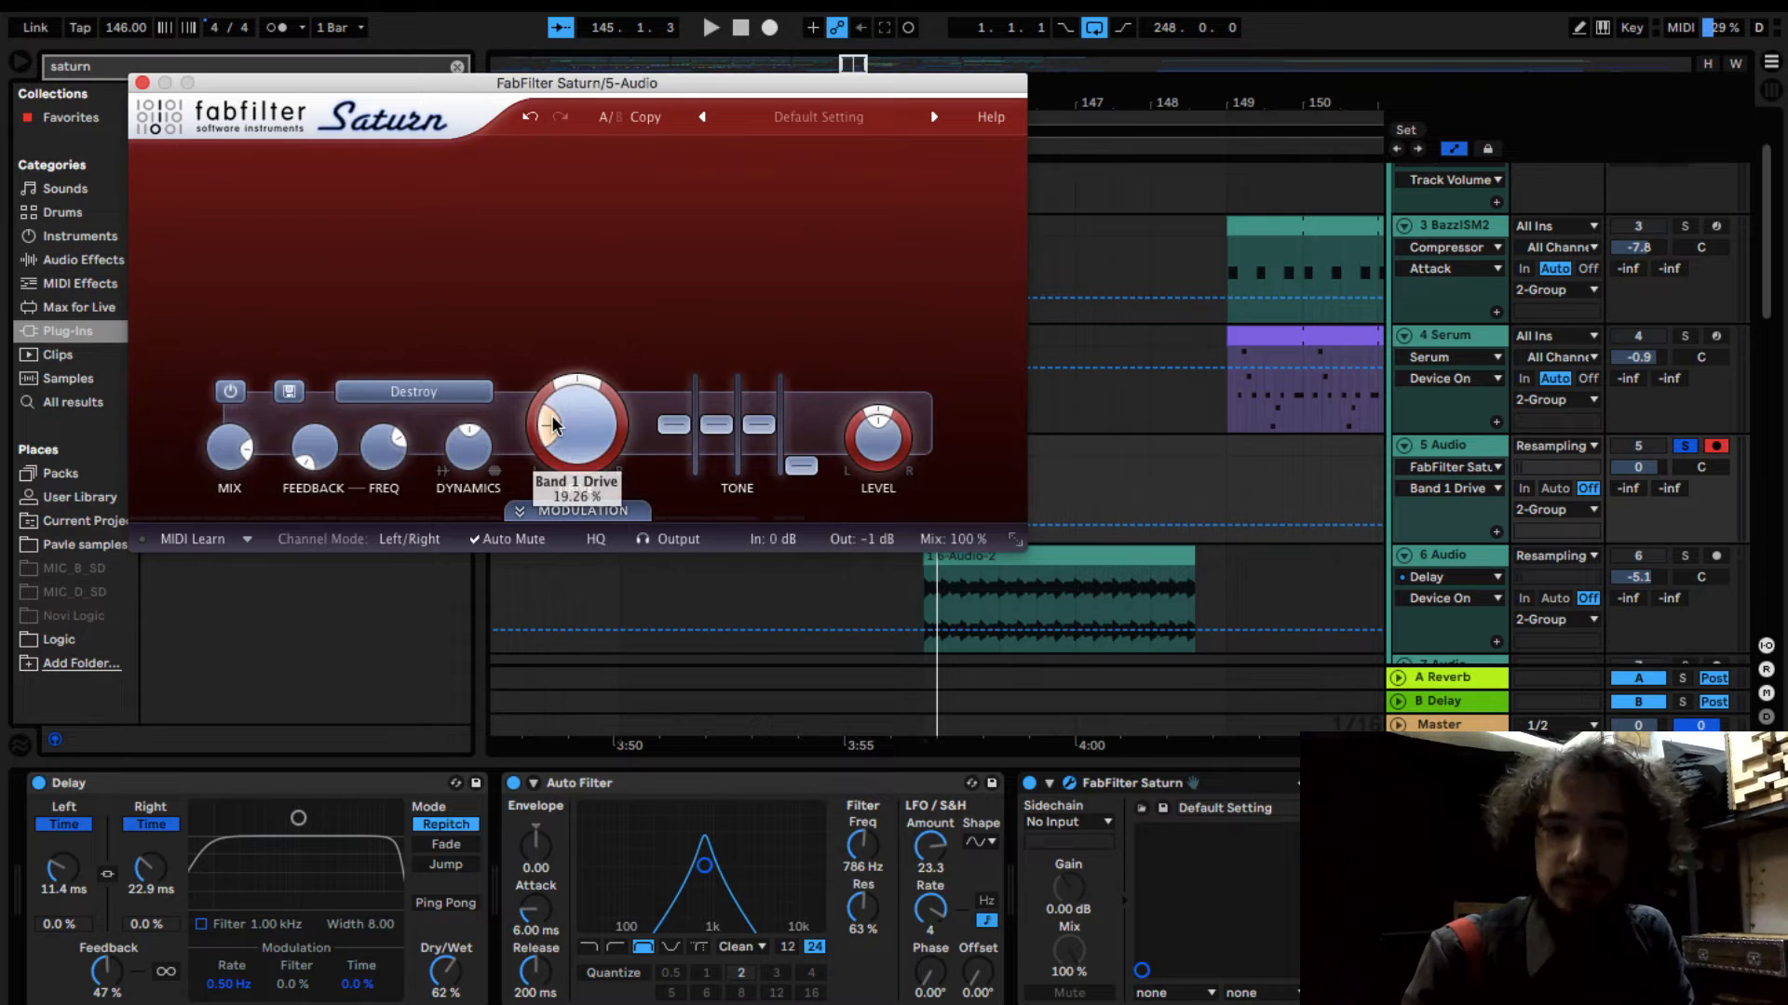
key(space)
drag(562, 403, 549, 495)
key(space)
key(space)
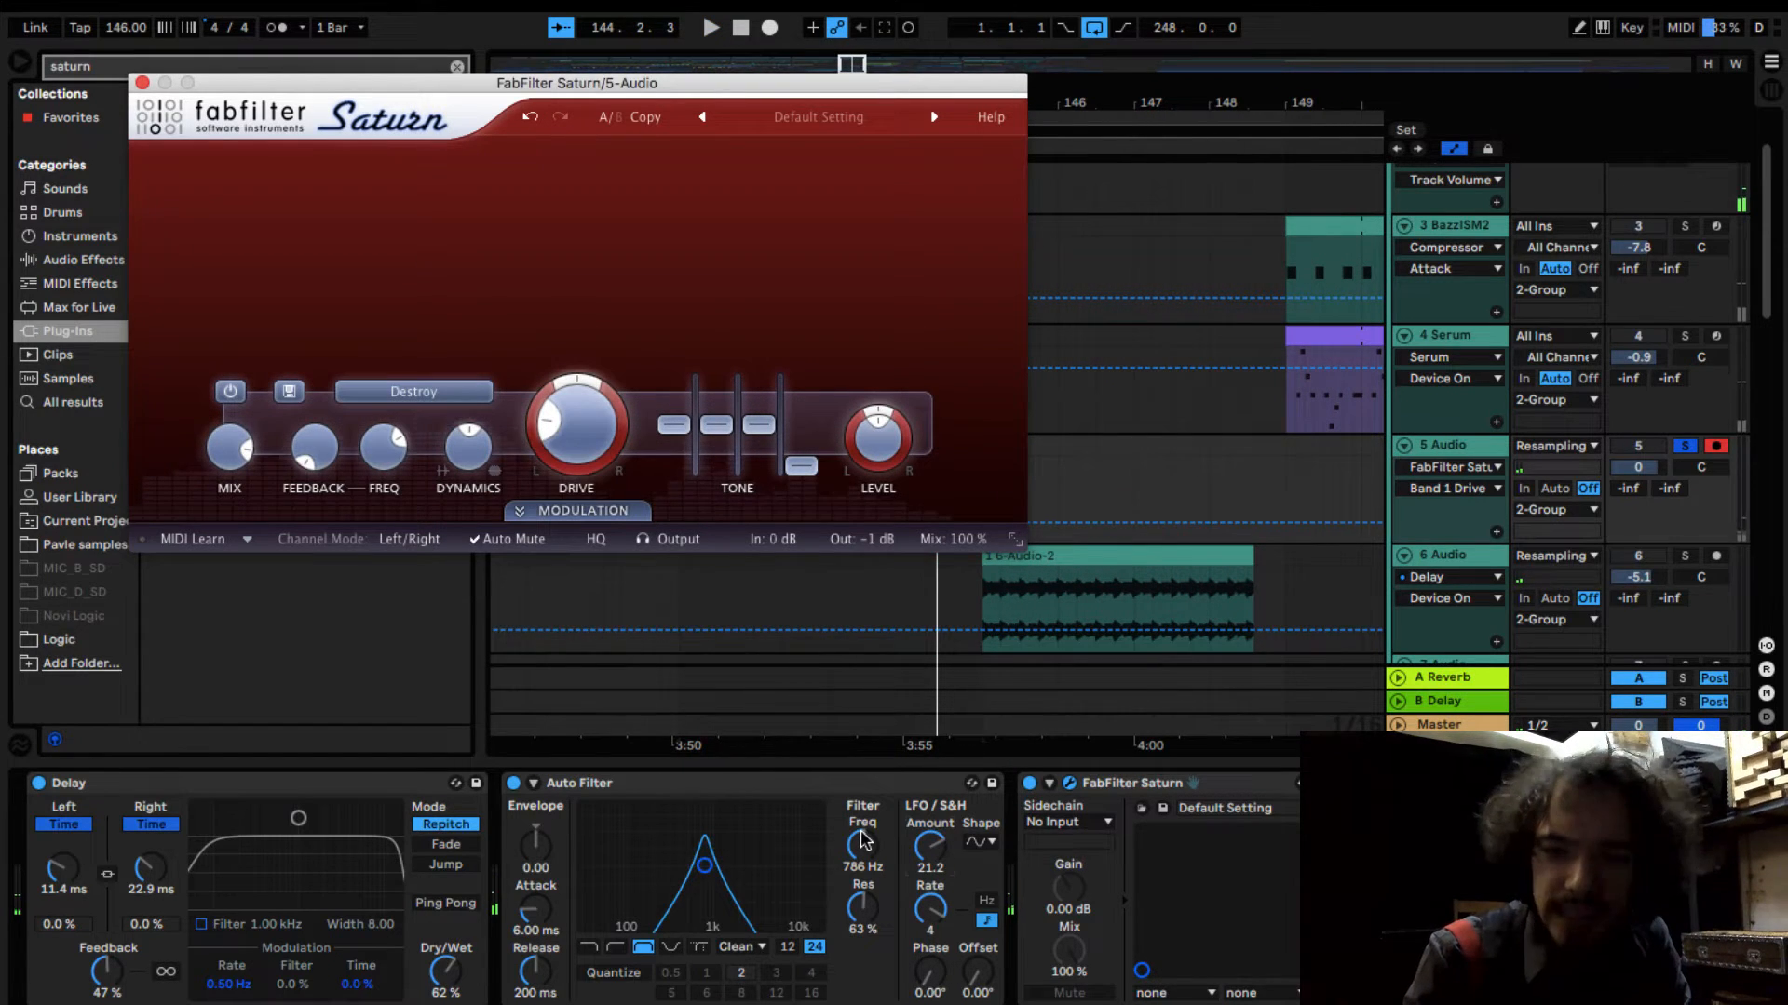
Step: Lower the Auto Filter's frequency to 344 Hz and raise Saturn's drive to 38.95 % during playback
click(861, 844)
mouse_move(861, 843)
mouse_down()
mouse_move(861, 865)
mouse_move(858, 846)
mouse_up()
key(space)
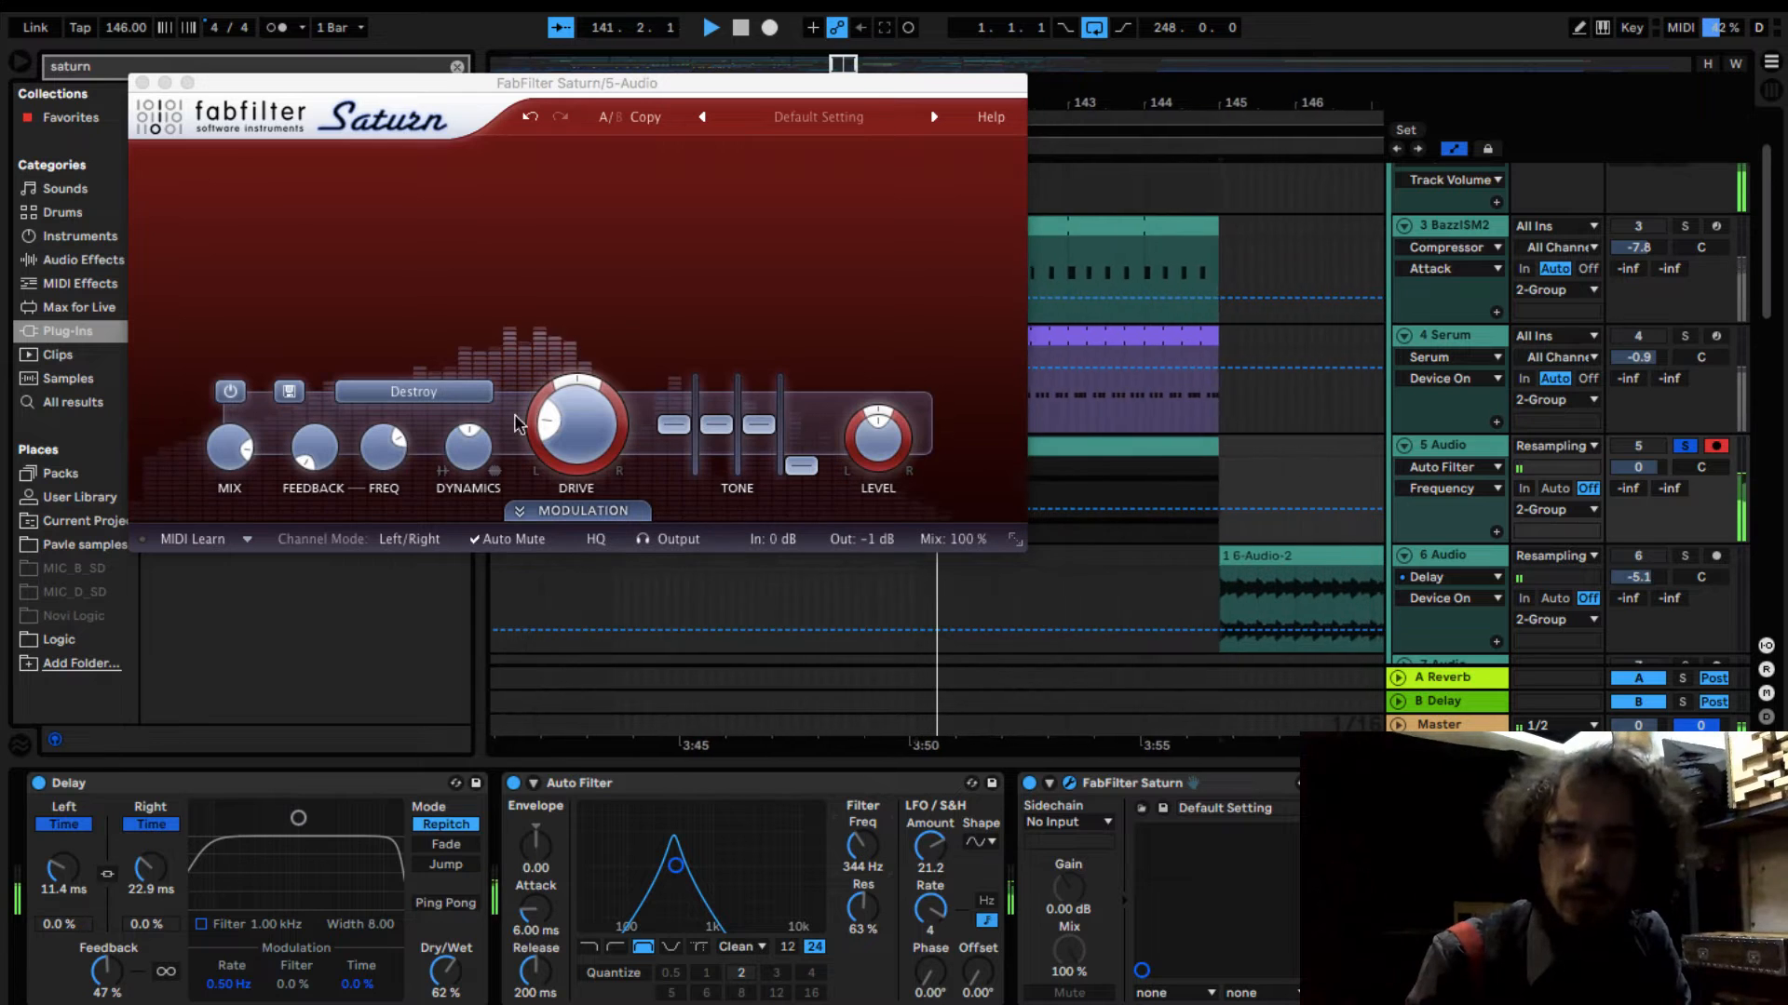
click(556, 429)
drag(556, 429, 533, 357)
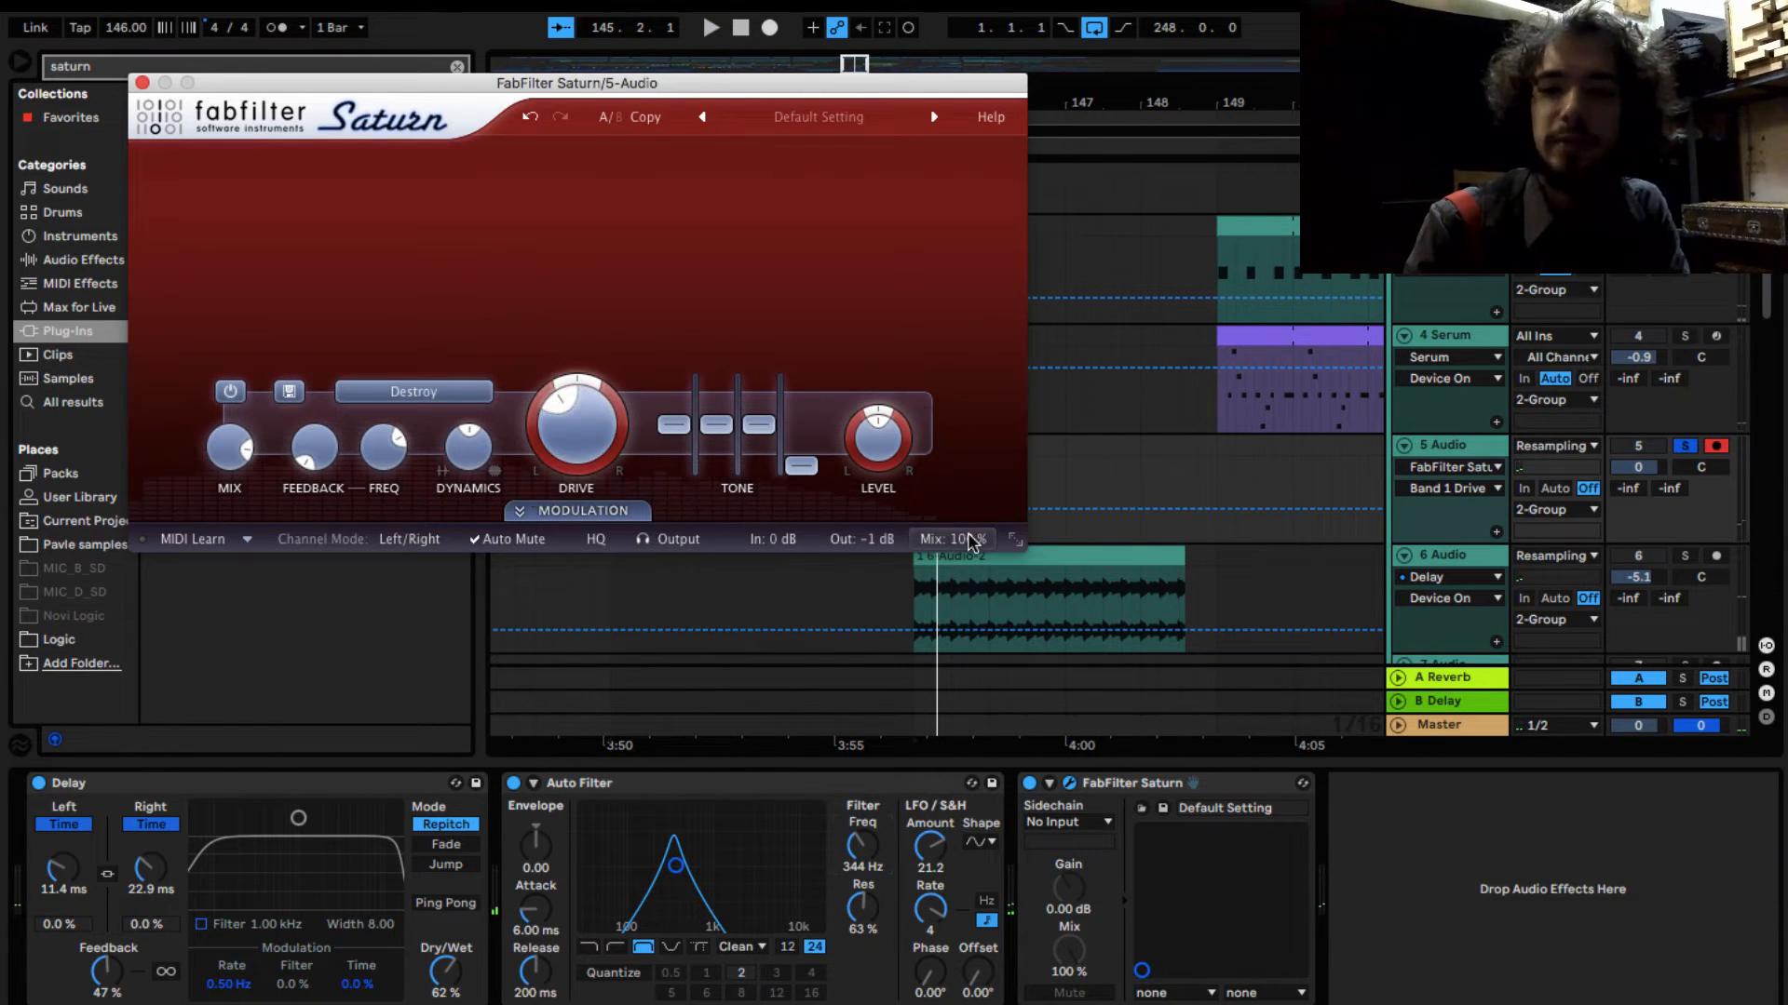
Step: Expose Saturn's Band 1 Drive as a configurable parameter on its device and close the plug-in window
click(1049, 784)
click(1369, 784)
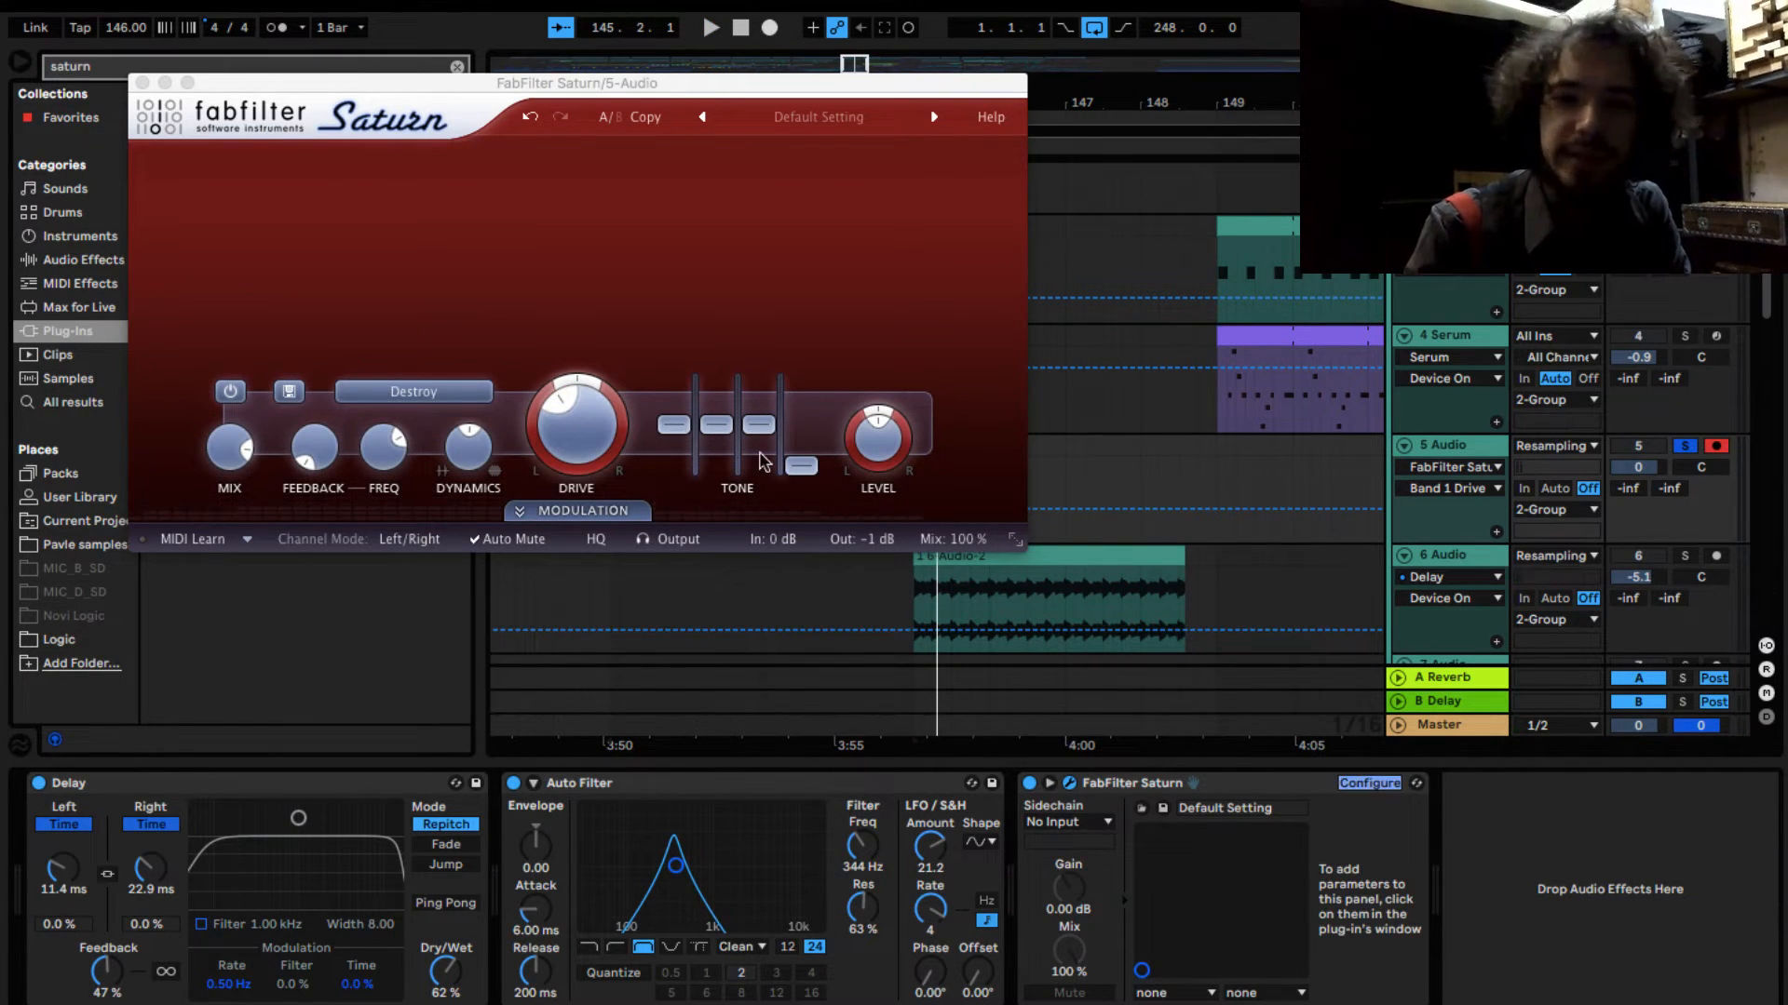
click(576, 426)
click(142, 82)
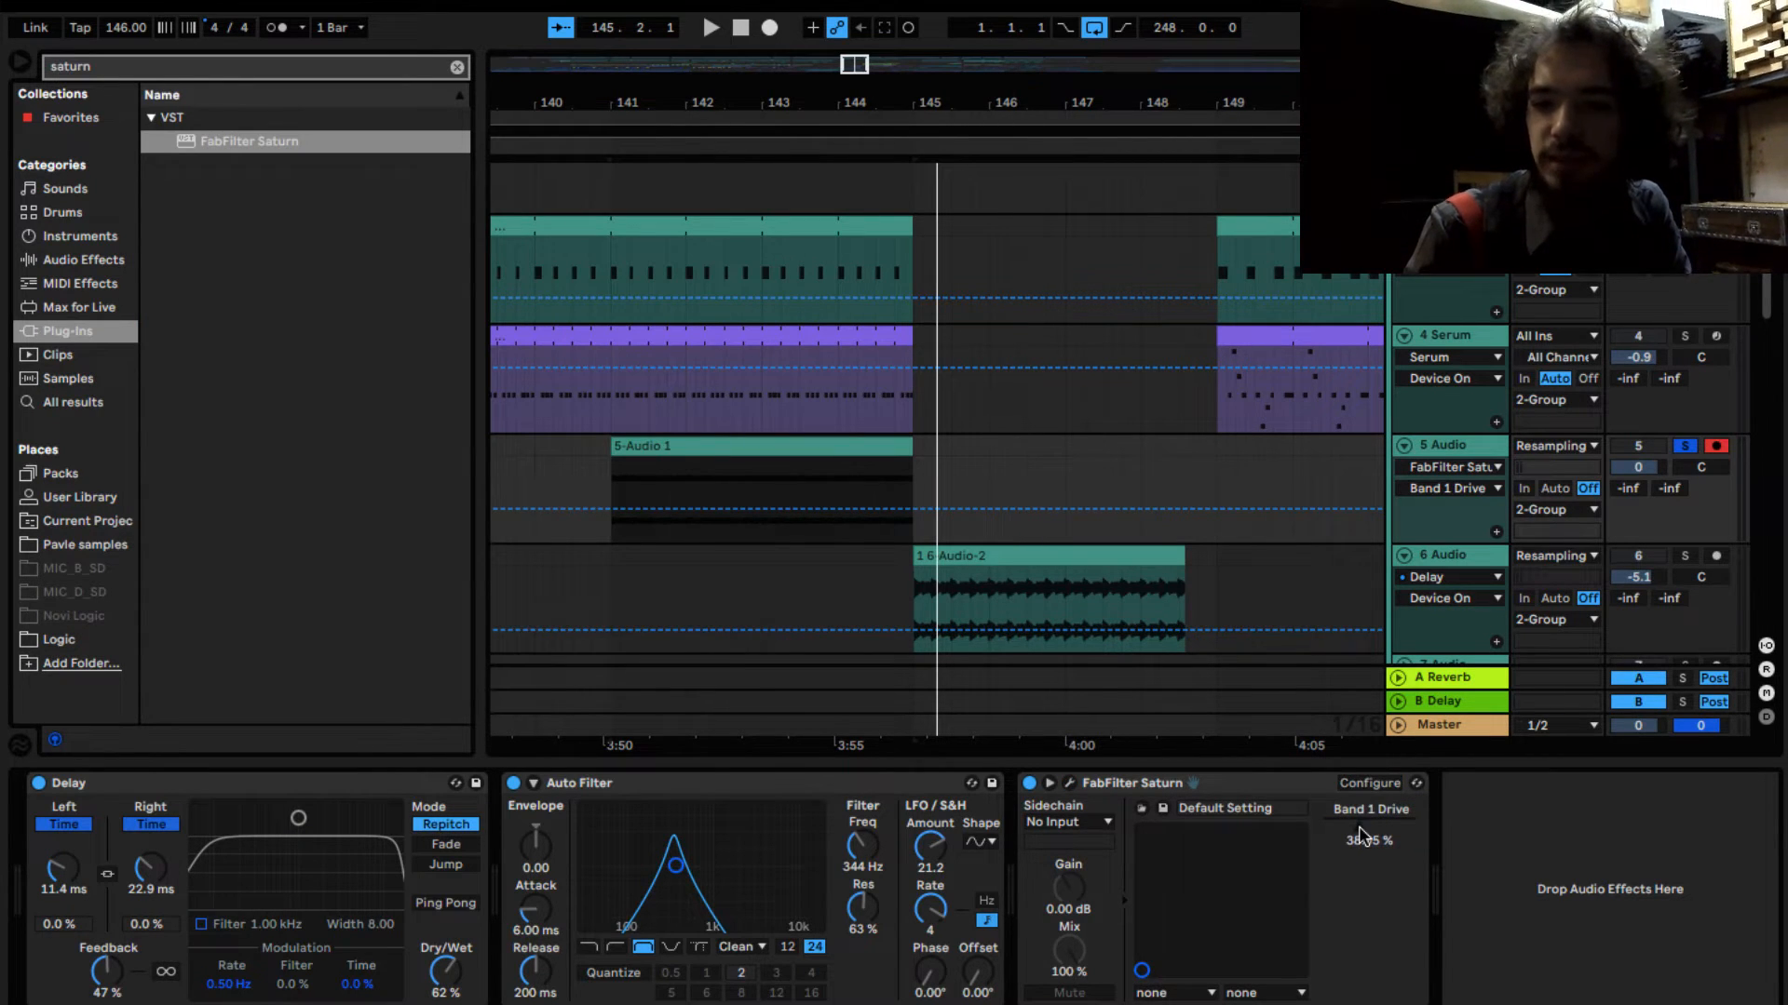
Step: Automate Saturn's Band 1 Drive over the 5 Audio clip: 0.39 at bar 141, 0.15 at bar 143 and 0.55 at bar 145
right_click(1361, 829)
click(1385, 838)
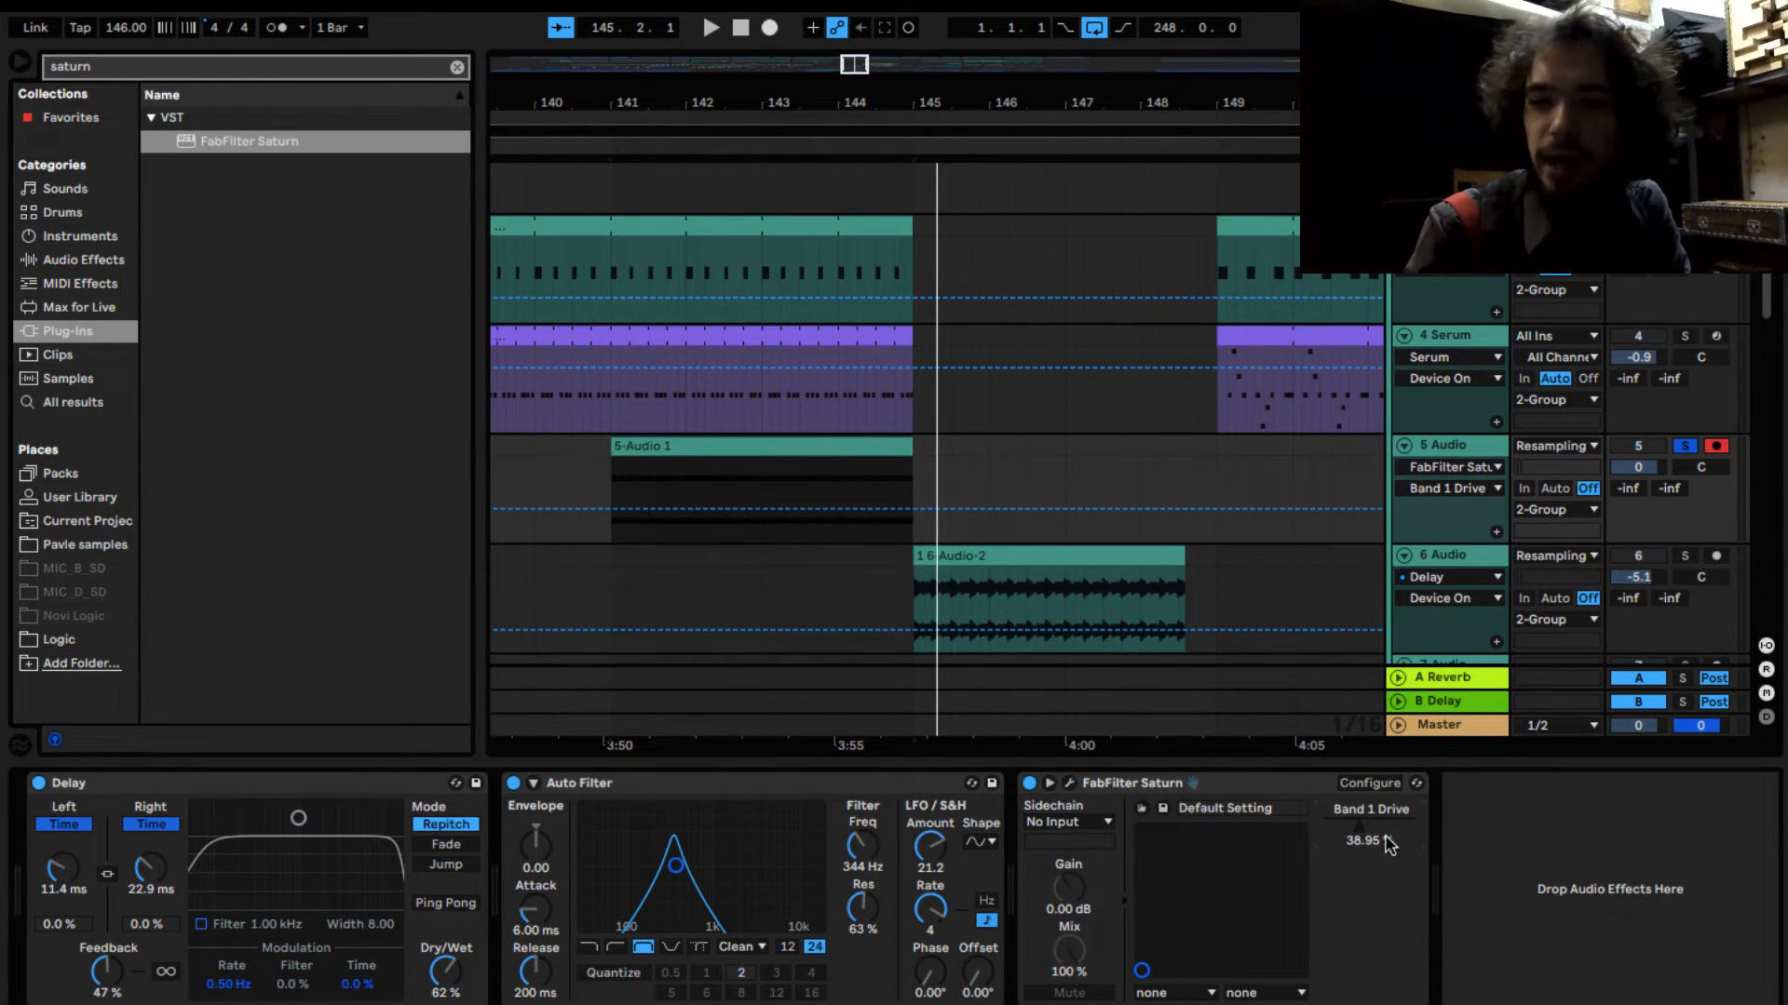
click(607, 508)
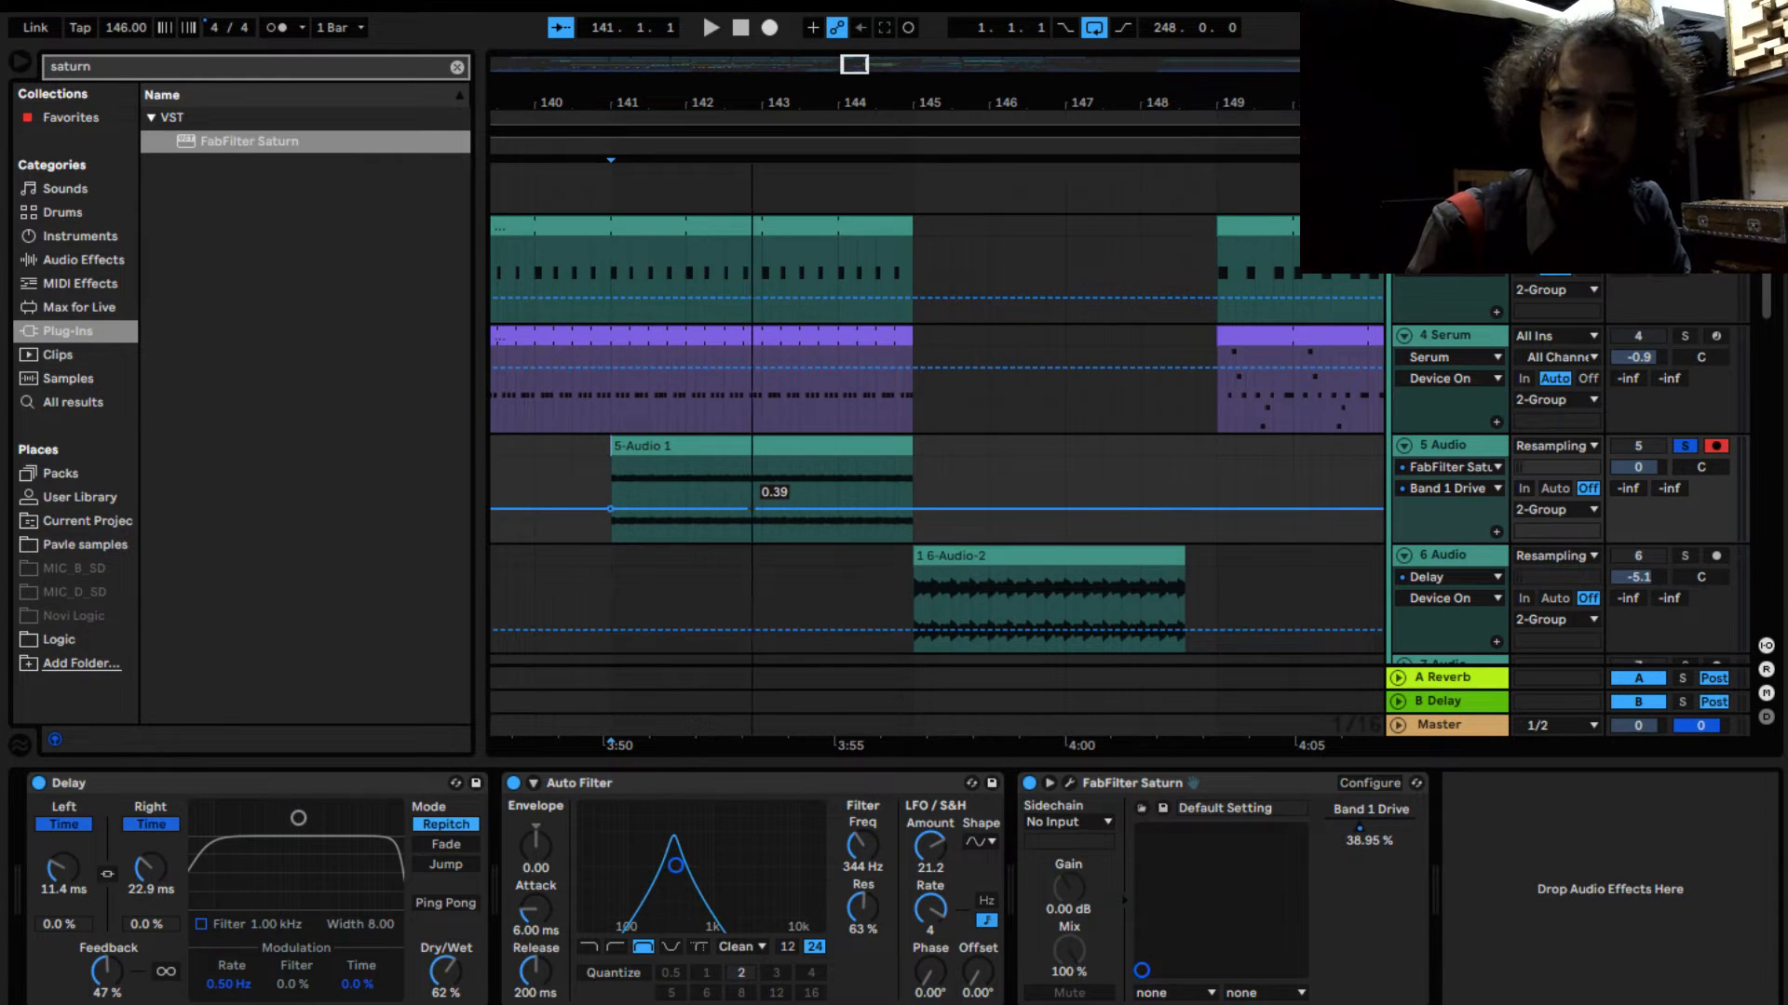
drag(751, 509, 762, 485)
key(space)
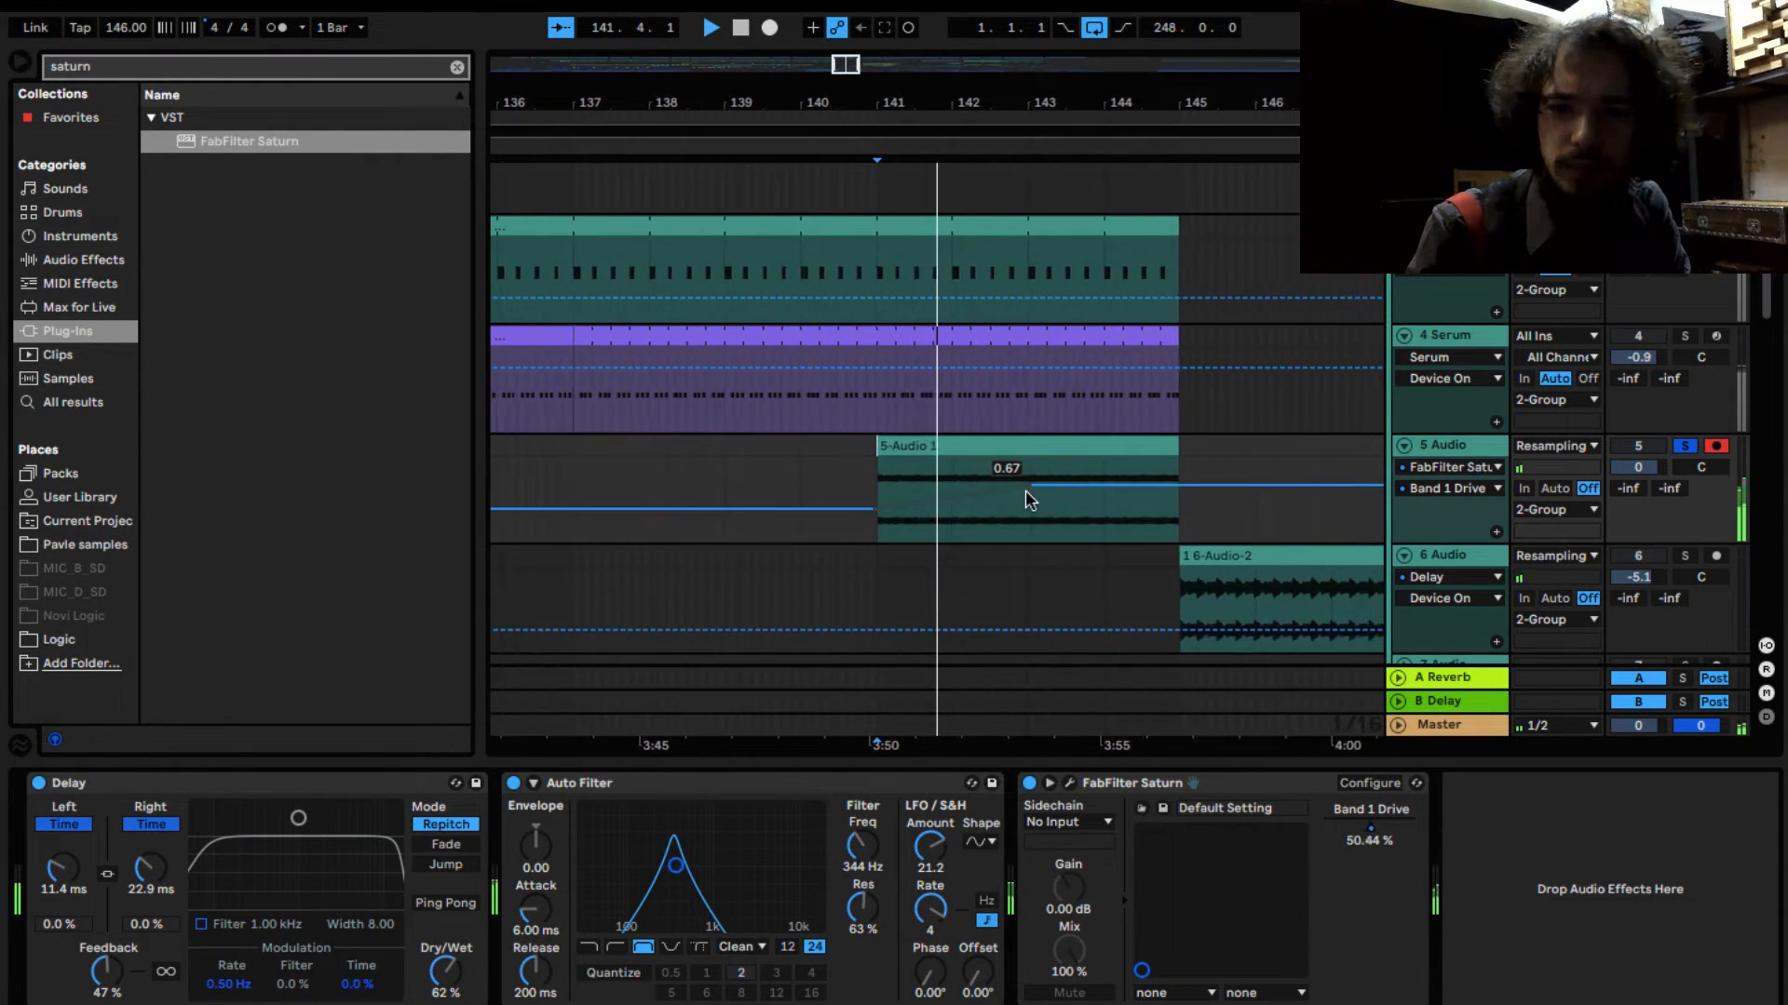
drag(1025, 491, 1117, 496)
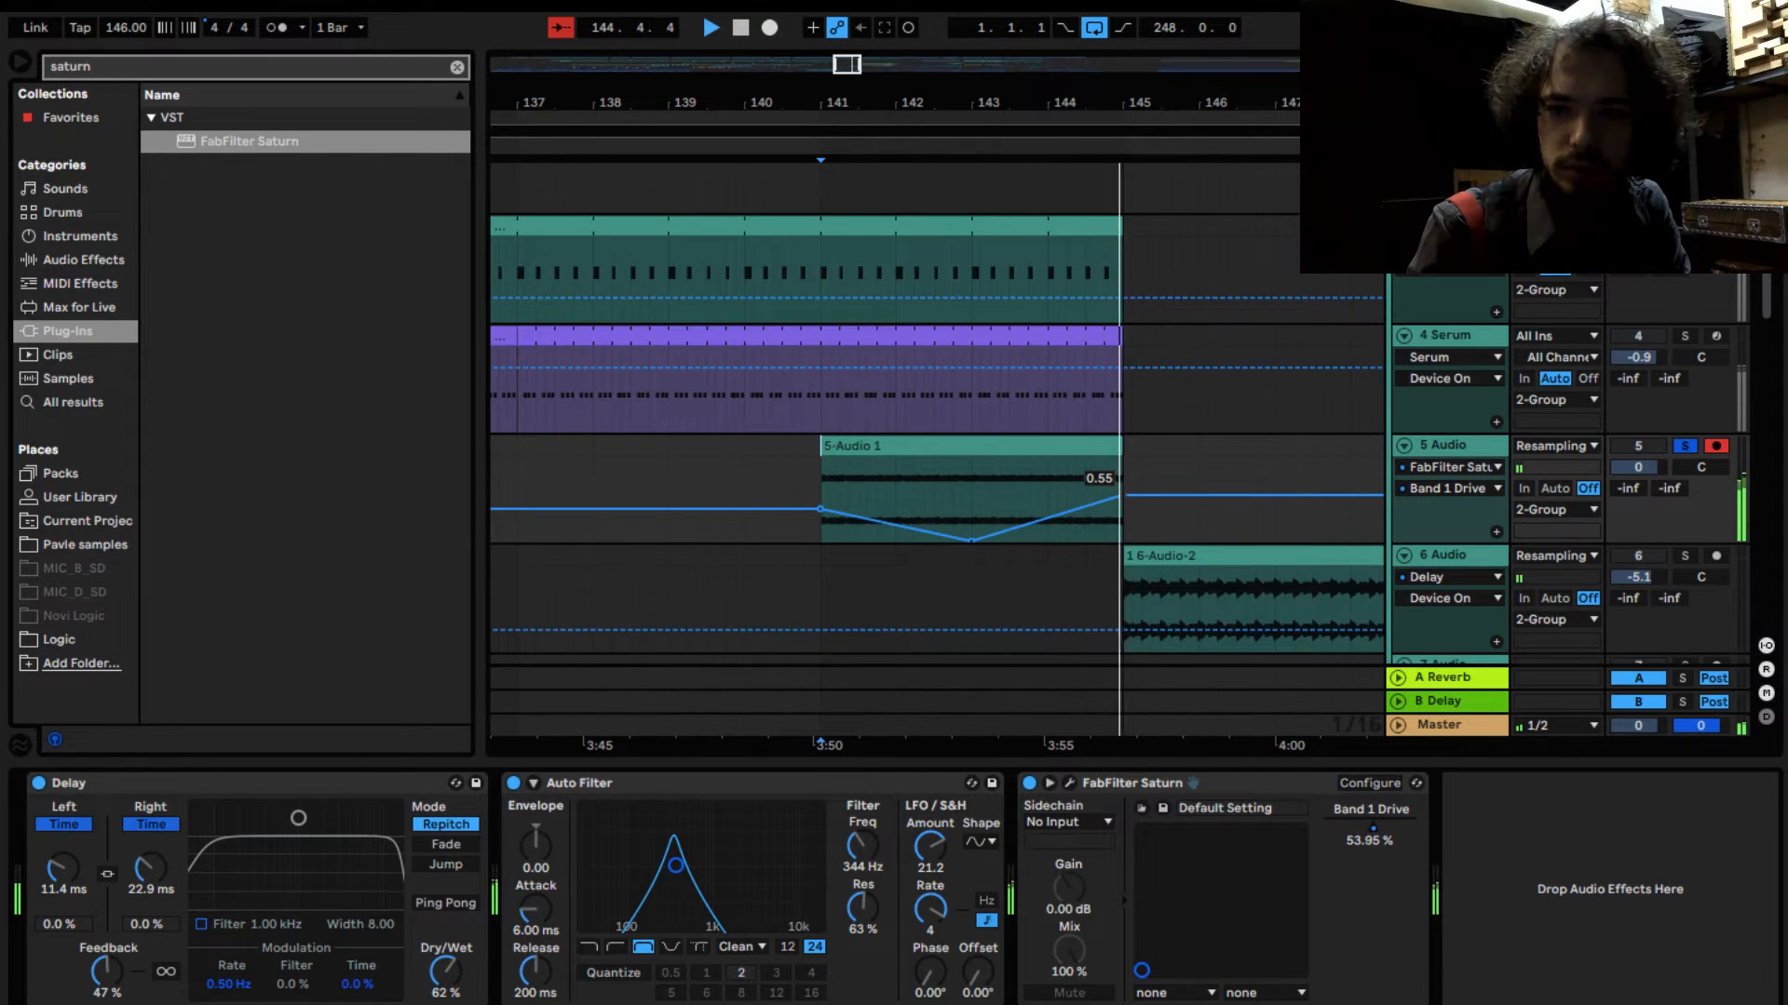
key(space)
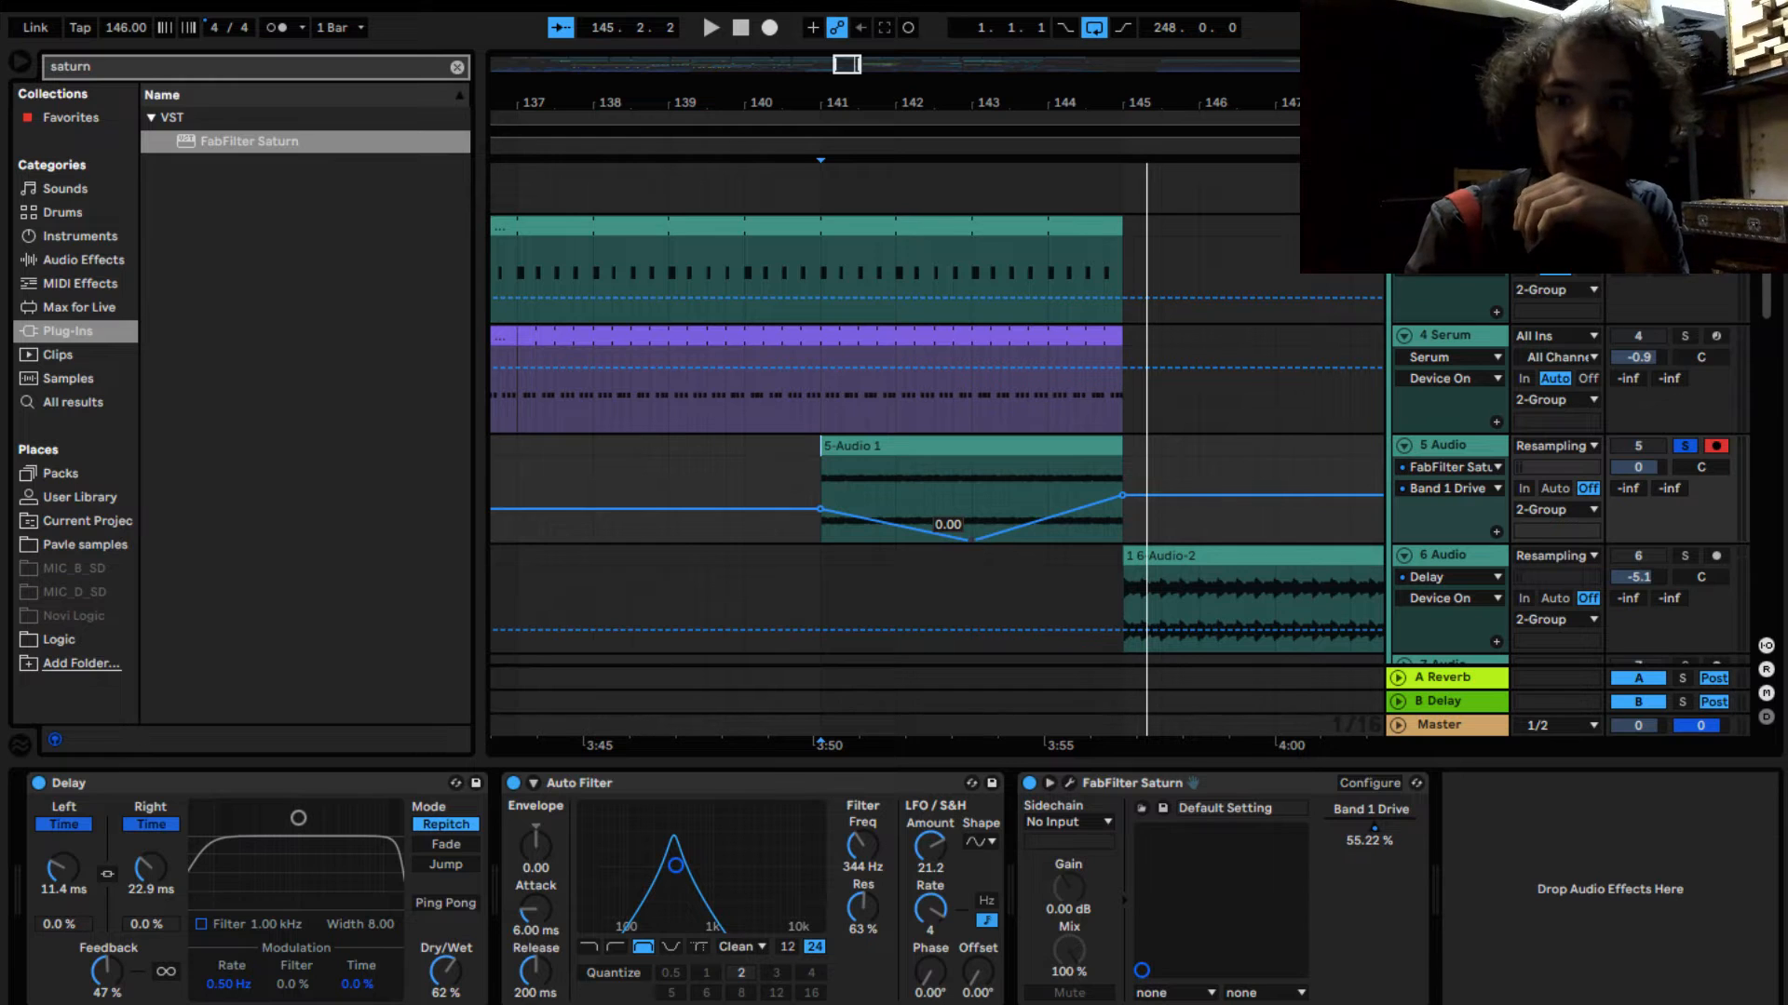
drag(971, 539, 973, 530)
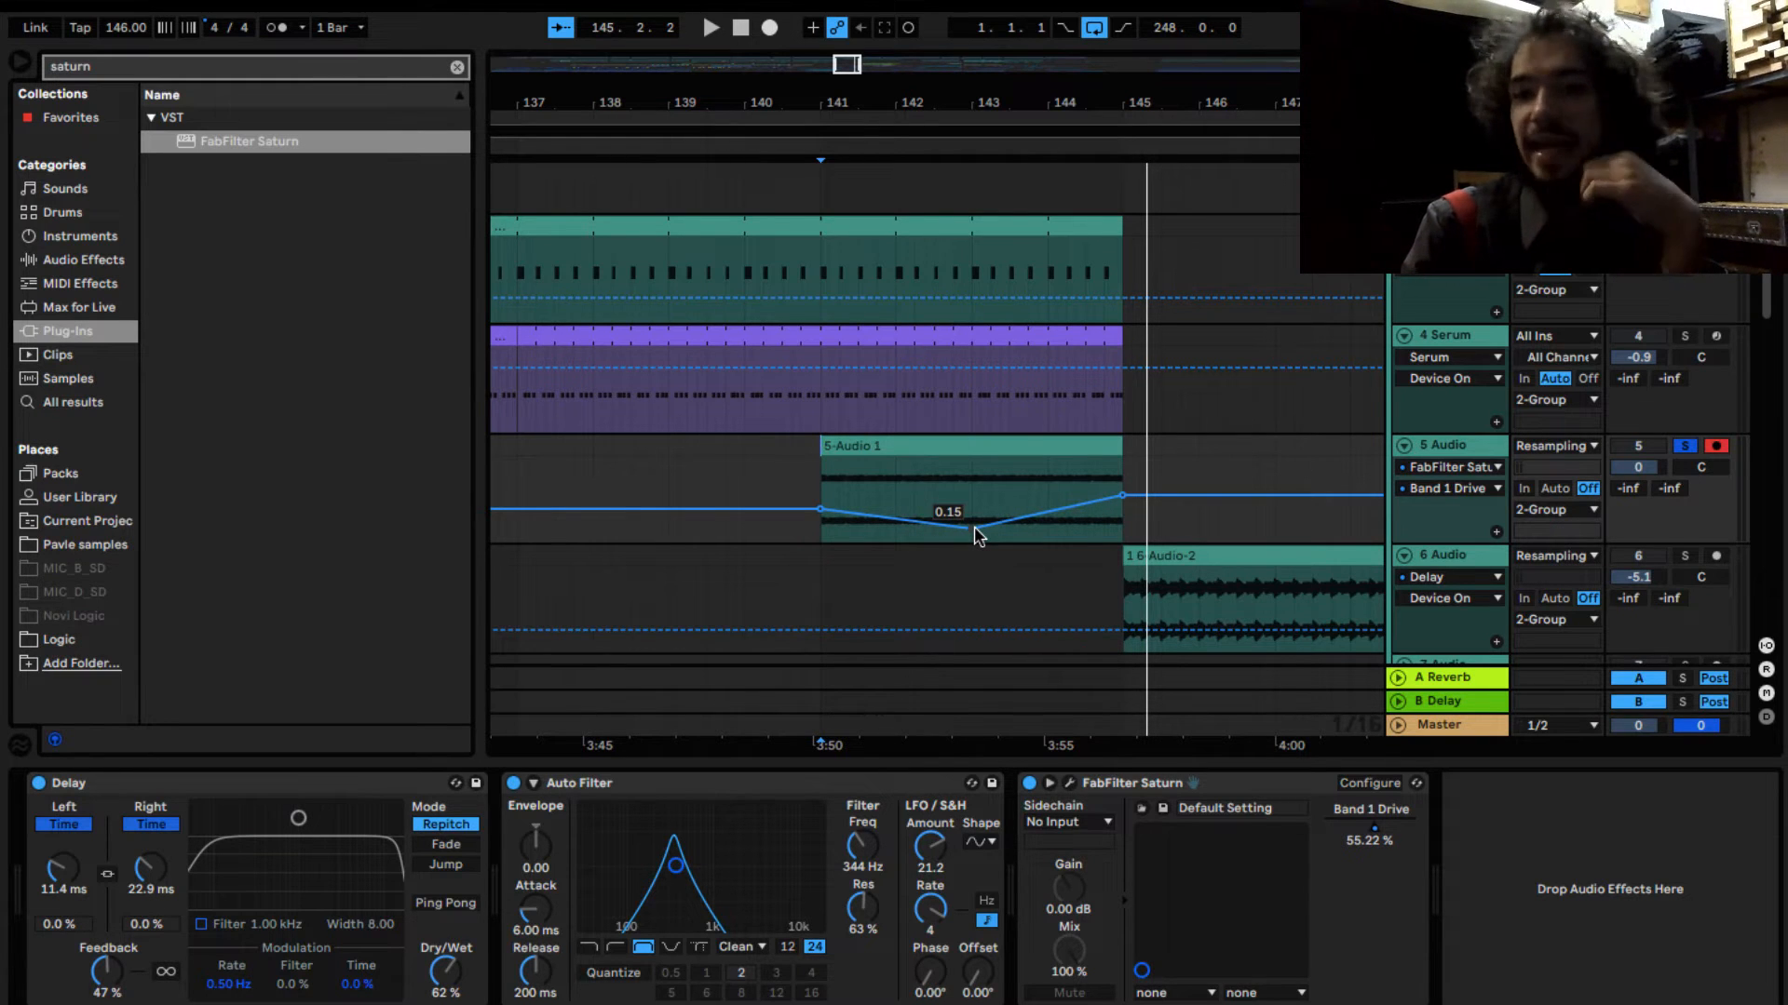
Step: Clear the plug-in search and add a Flanger audio effect after Saturn on the 5 Audio track
scroll(974, 527, right, 3)
scroll(973, 527, down, 1)
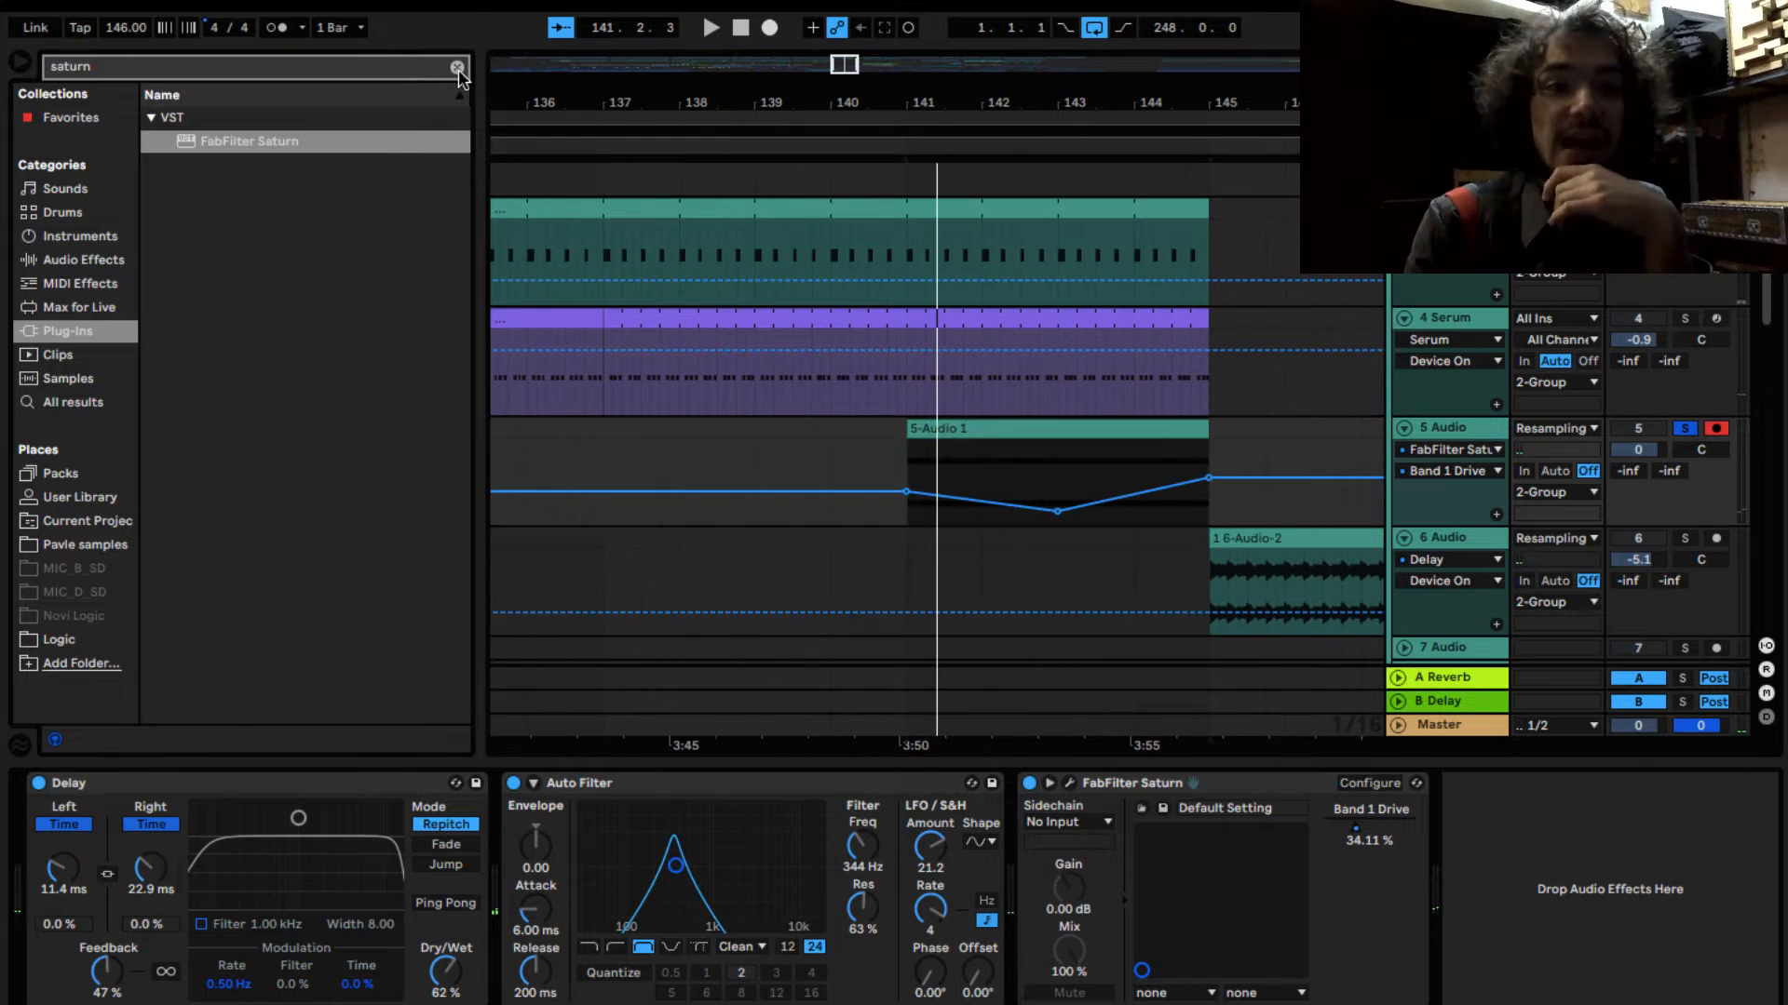
click(457, 68)
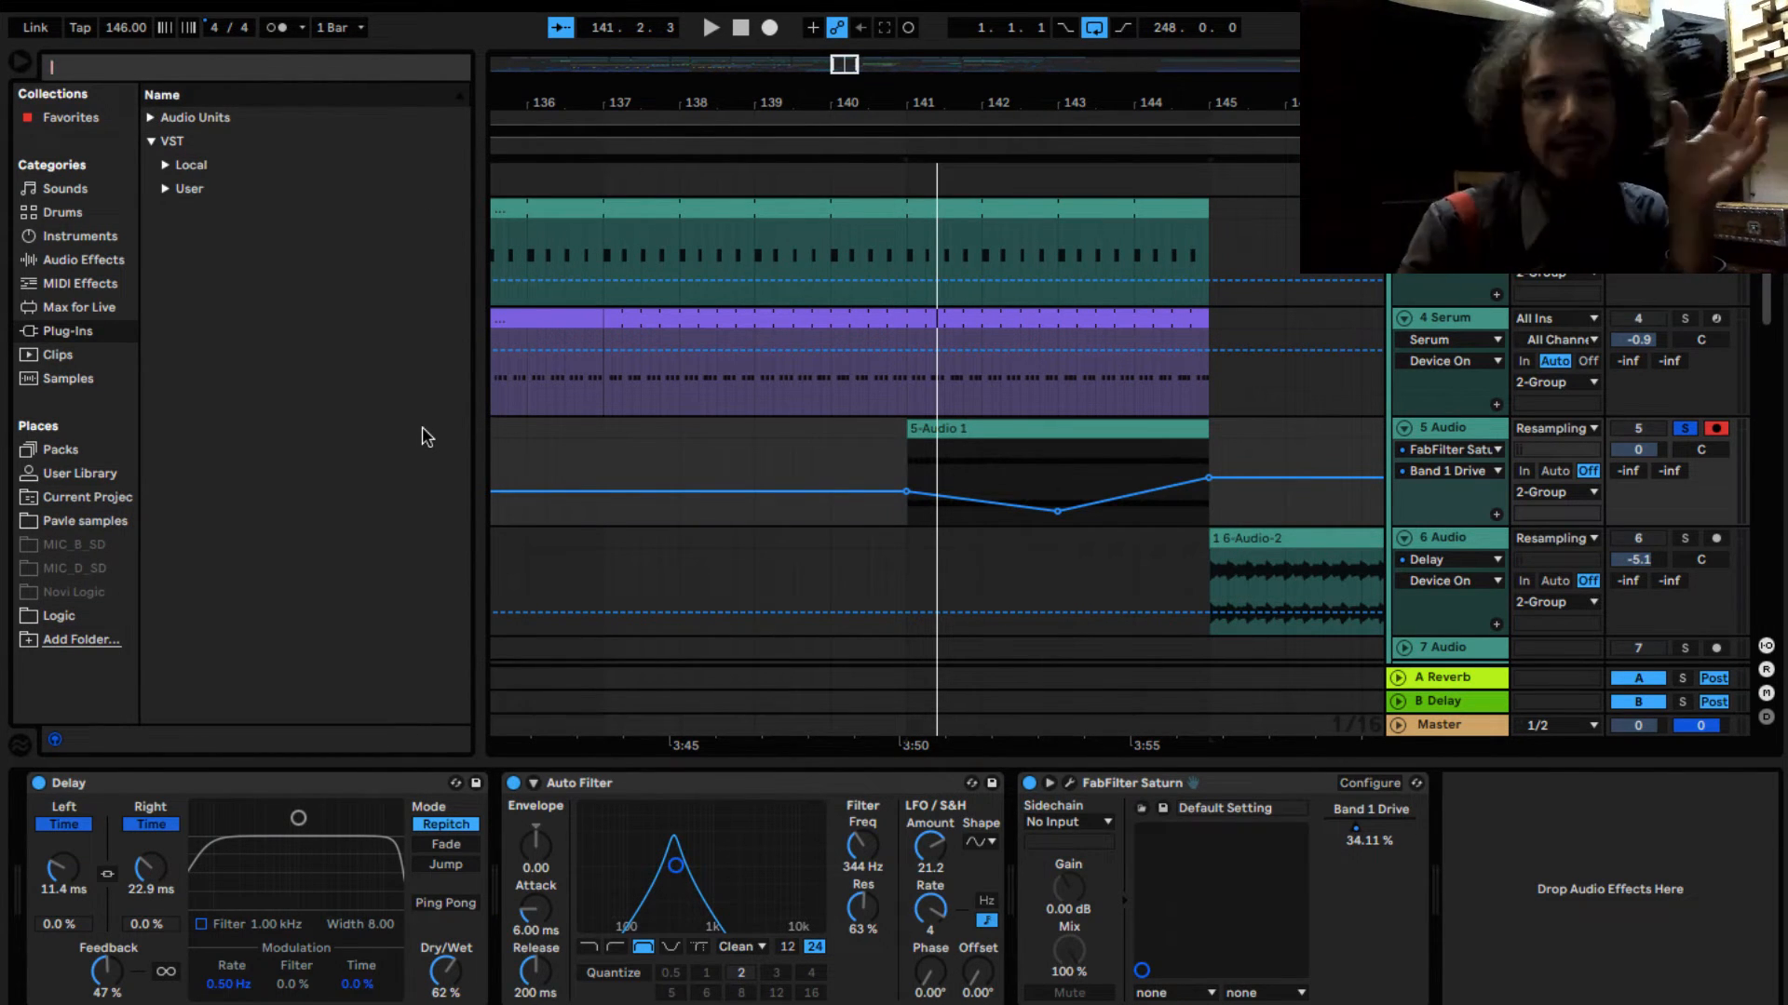
click(99, 267)
scroll(230, 331, down, 2)
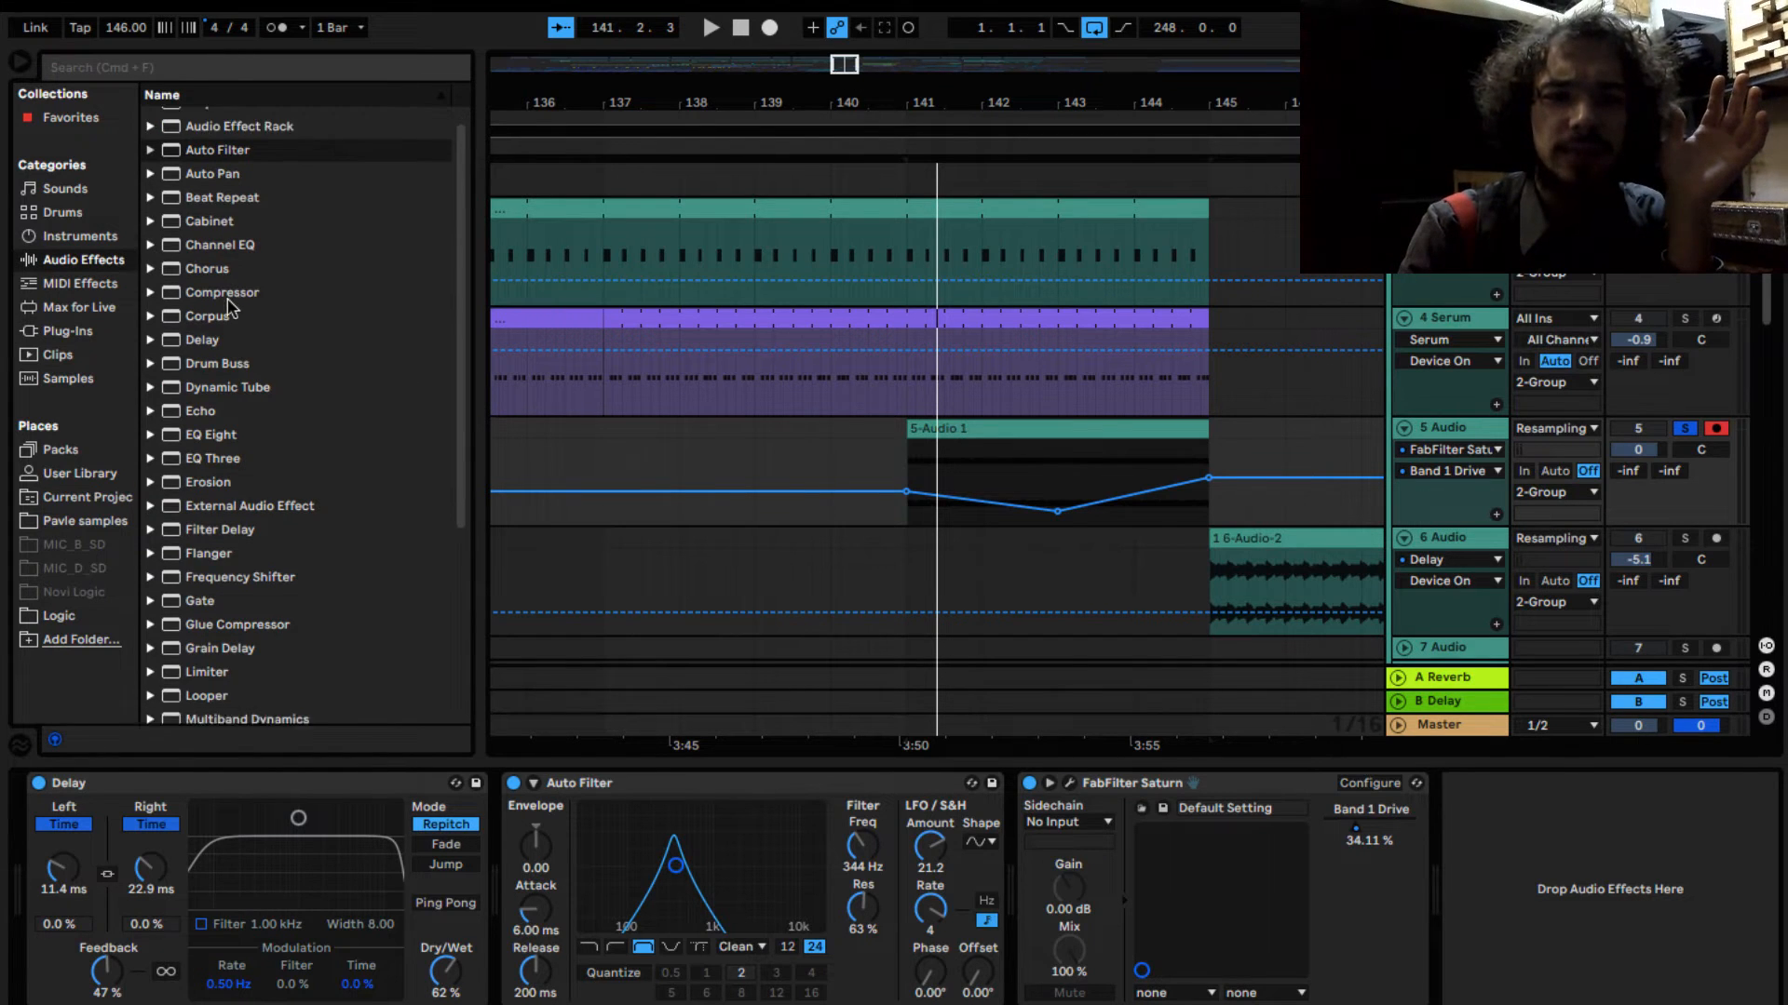
click(209, 524)
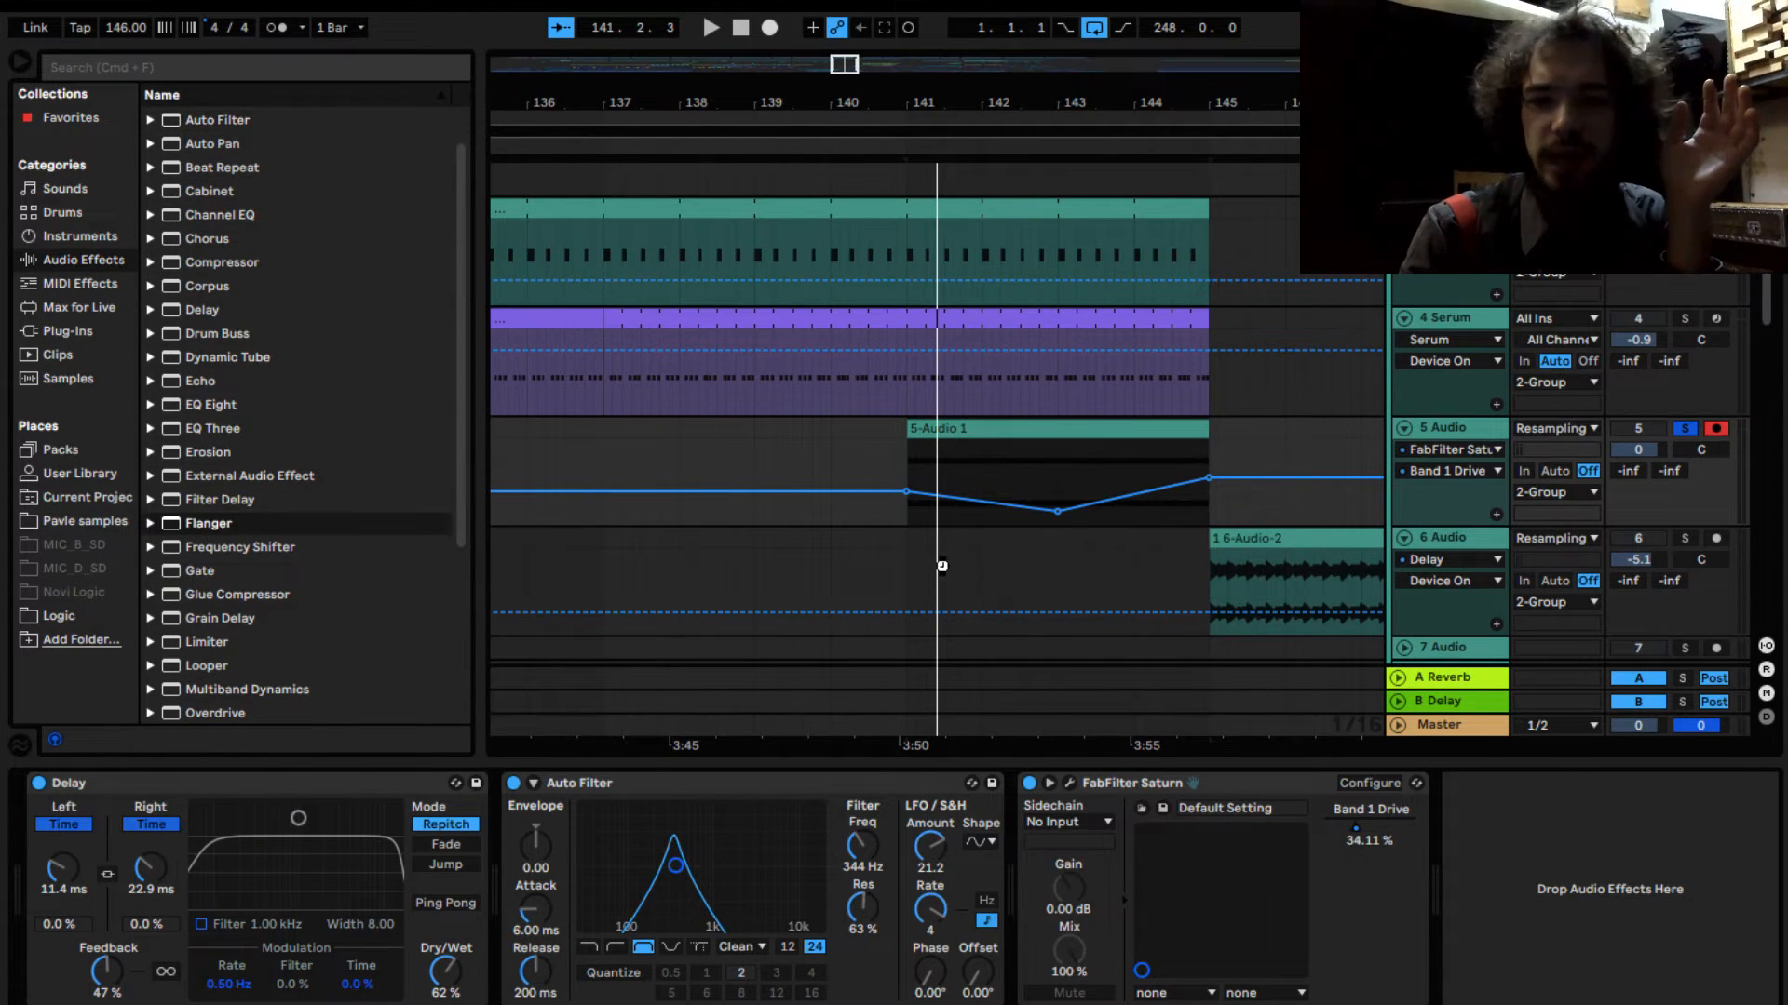
Step: Set the Flanger to 0.20 ms delay, 0.20 feedback and 62.7 % dry/wet during playback, and bypass it
drag(1339, 852, 1472, 916)
key(space)
drag(1388, 971, 1388, 1004)
mouse_move(1473, 916)
mouse_down()
mouse_move(1560, 835)
mouse_move(1463, 931)
mouse_up()
click(1369, 783)
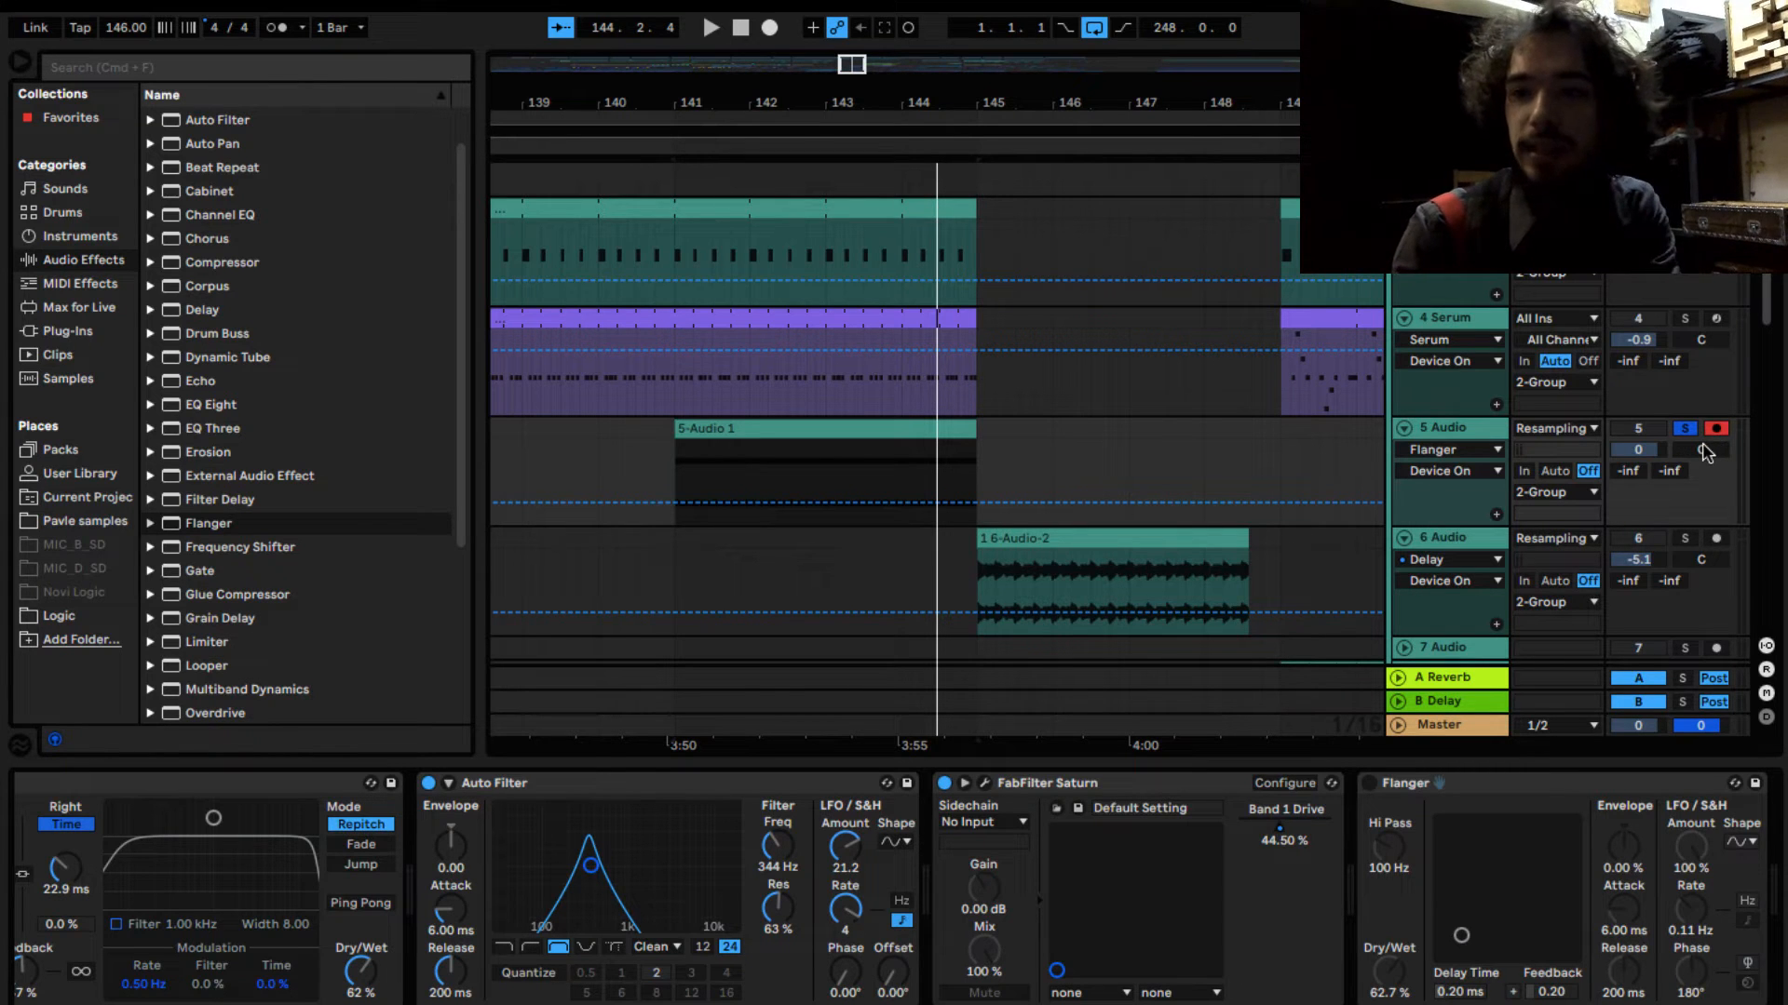
Step: Pan the 5 Audio track to 30L and play the moved clip in context from just before bar 145
key(space)
mouse_move(1702, 452)
mouse_down()
mouse_move(1703, 484)
mouse_move(1703, 425)
mouse_move(1703, 451)
mouse_up()
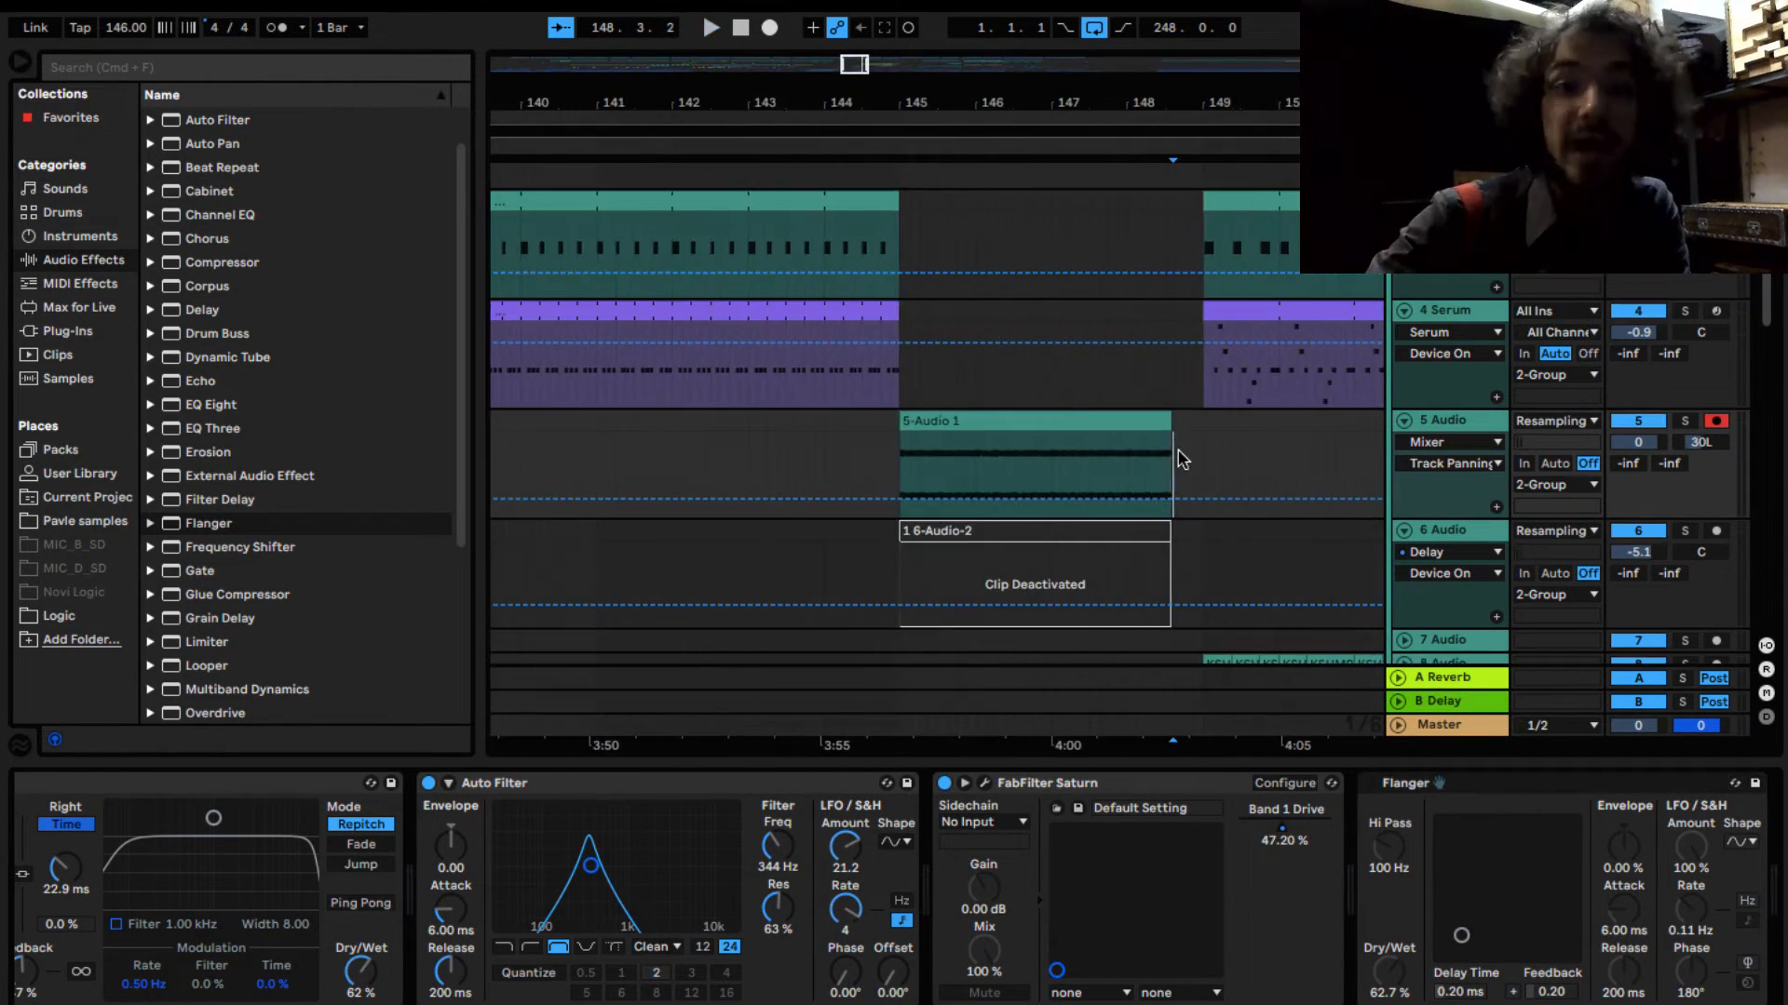
click(863, 447)
key(space)
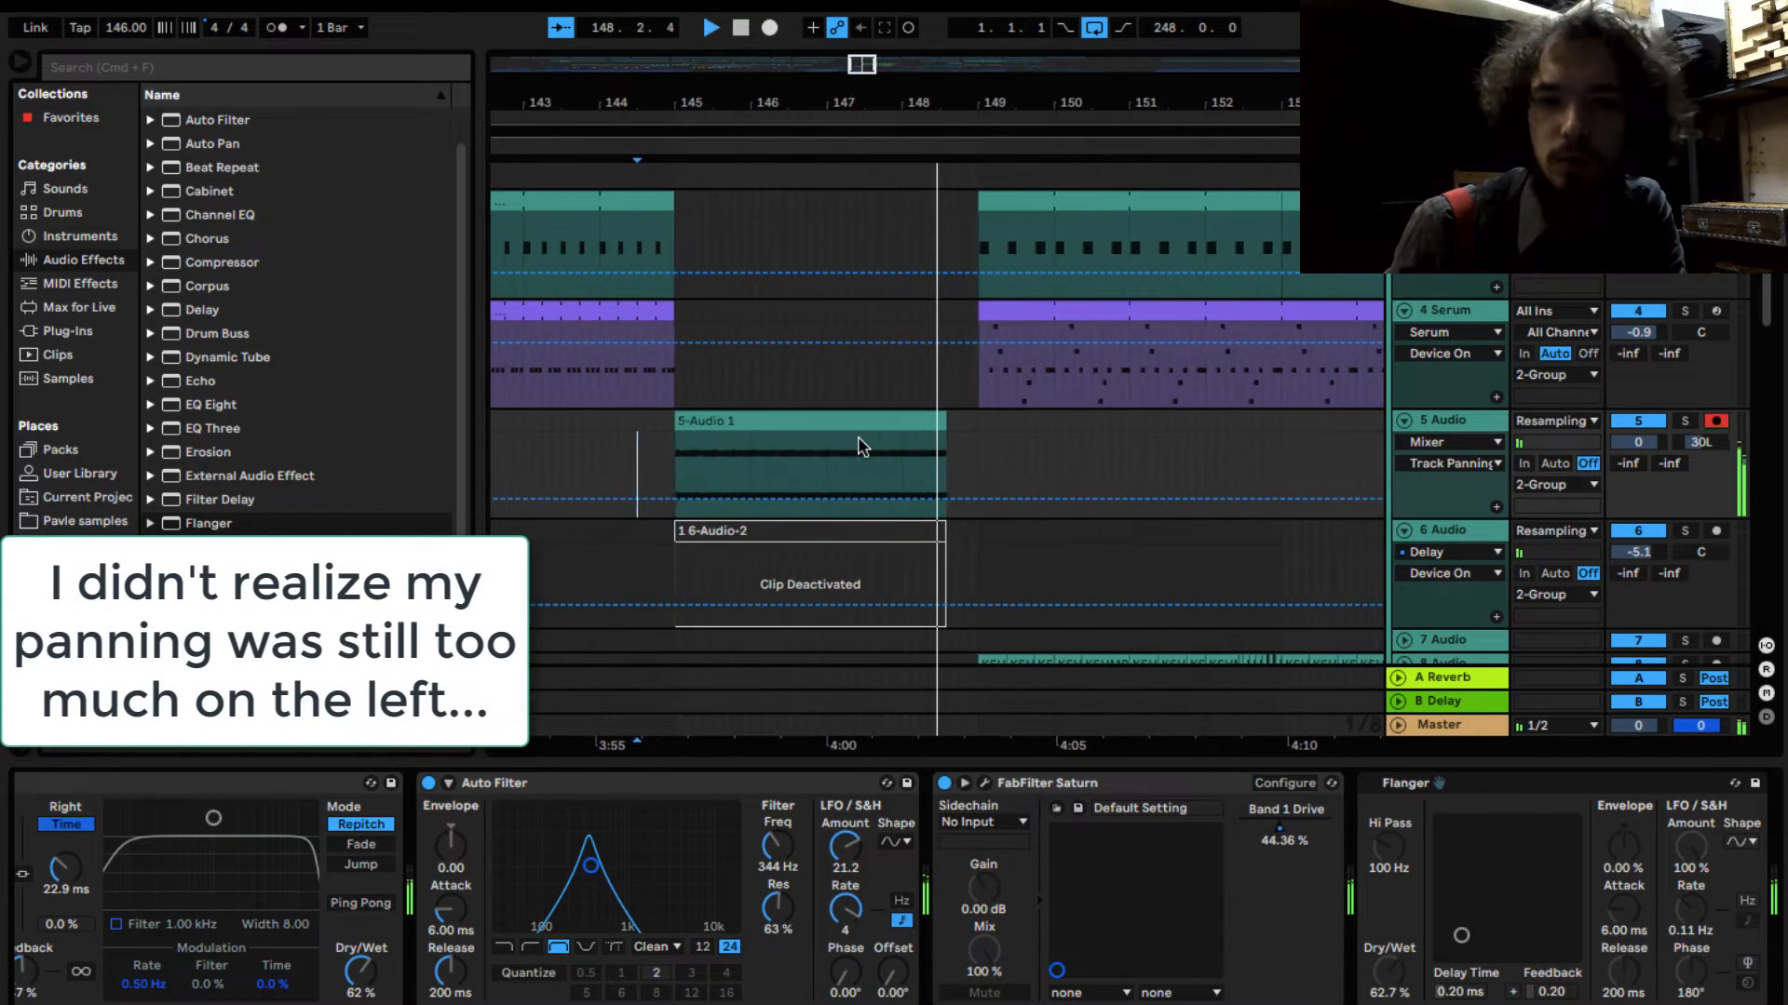
key(space)
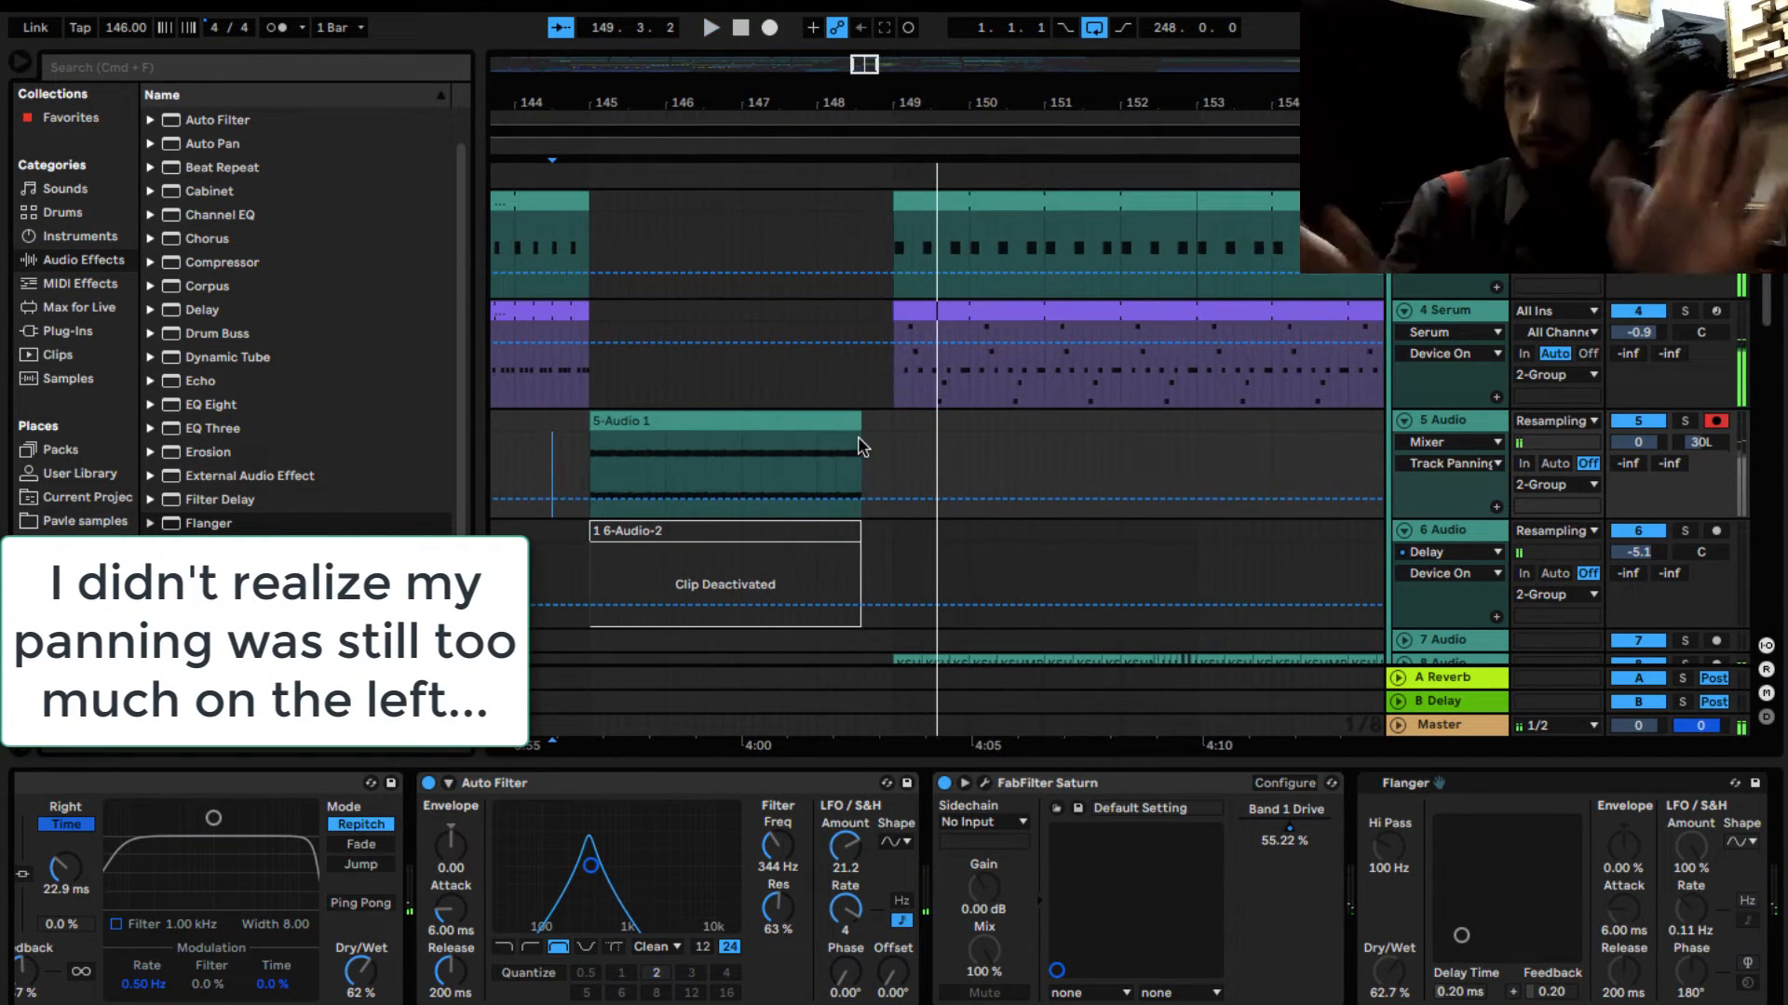
click(599, 420)
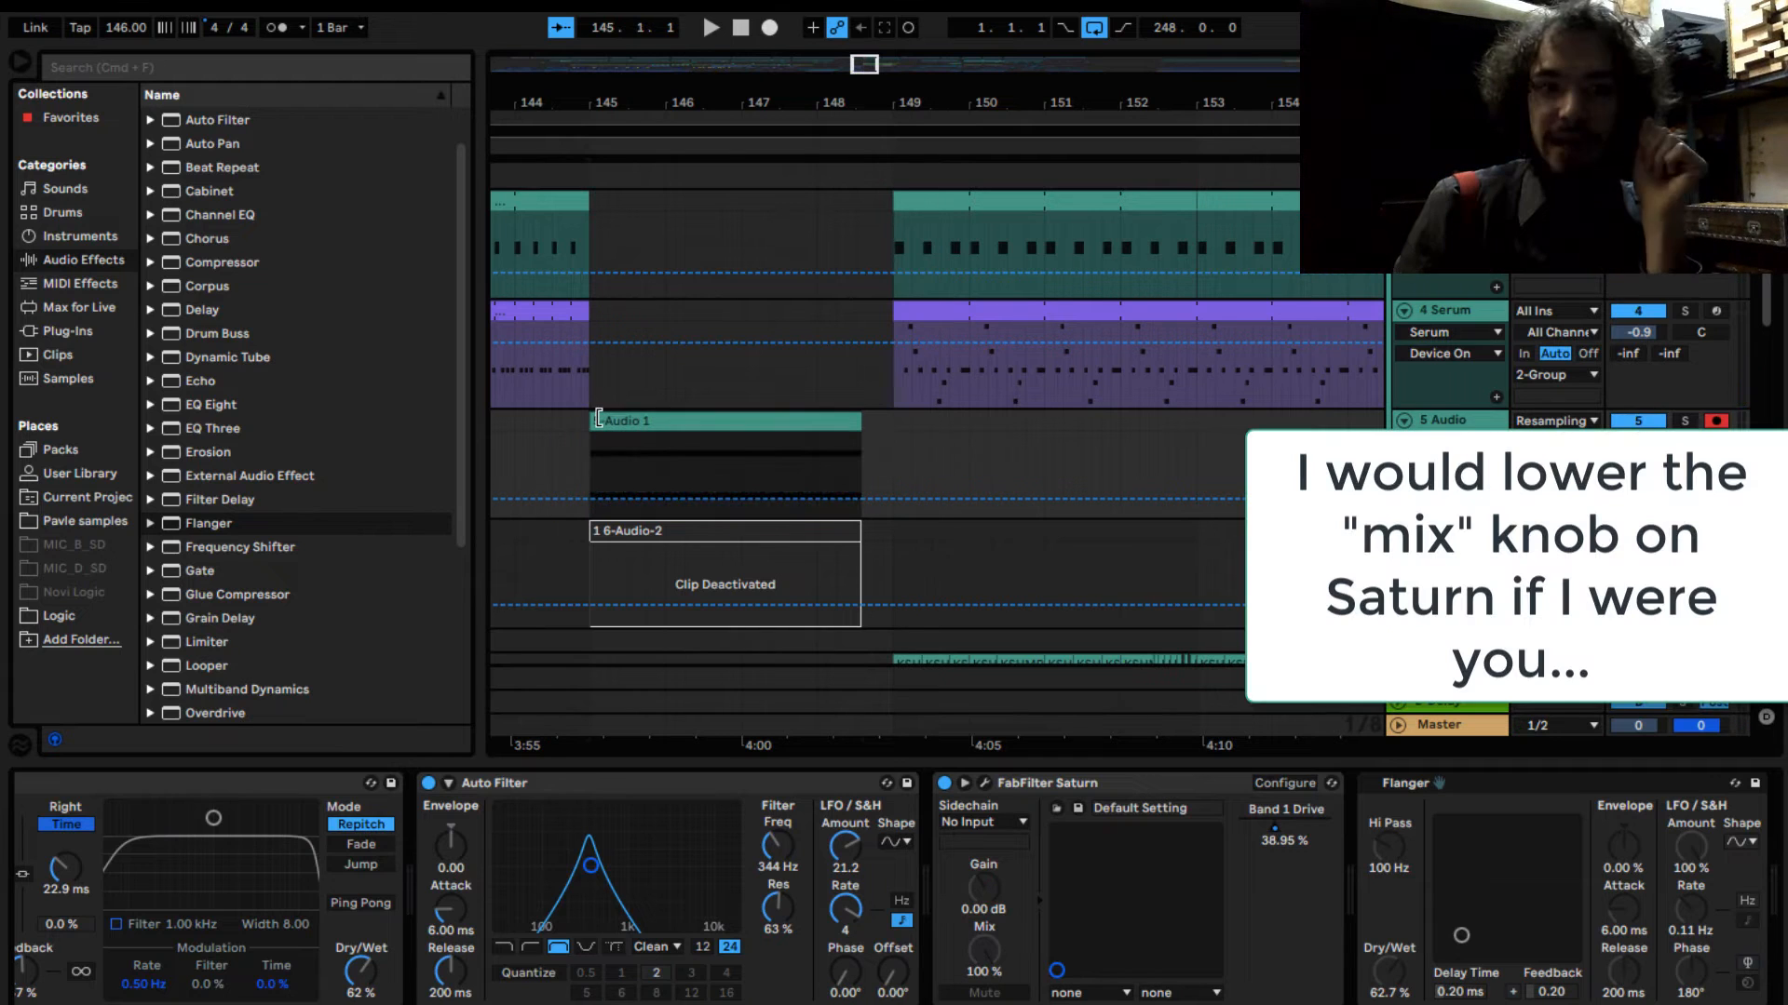